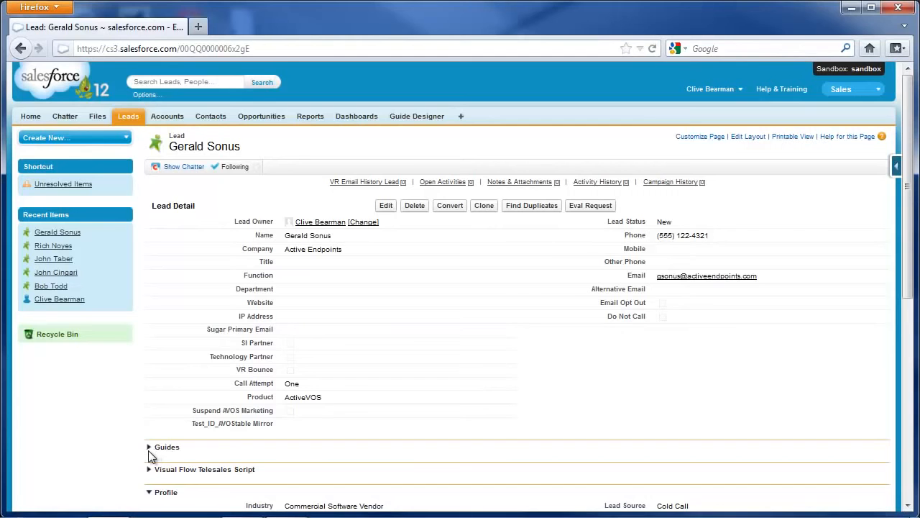
Step: Run the Telesales Script guide from the lead's Guides section, read the script, and answer Yes to setting up an appointment
left_click(149, 448)
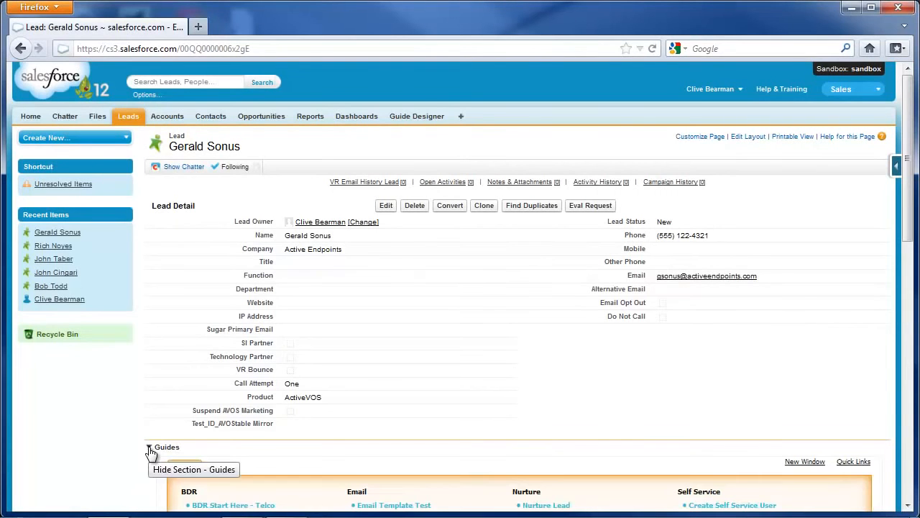
left_click_drag(909, 233, 909, 359)
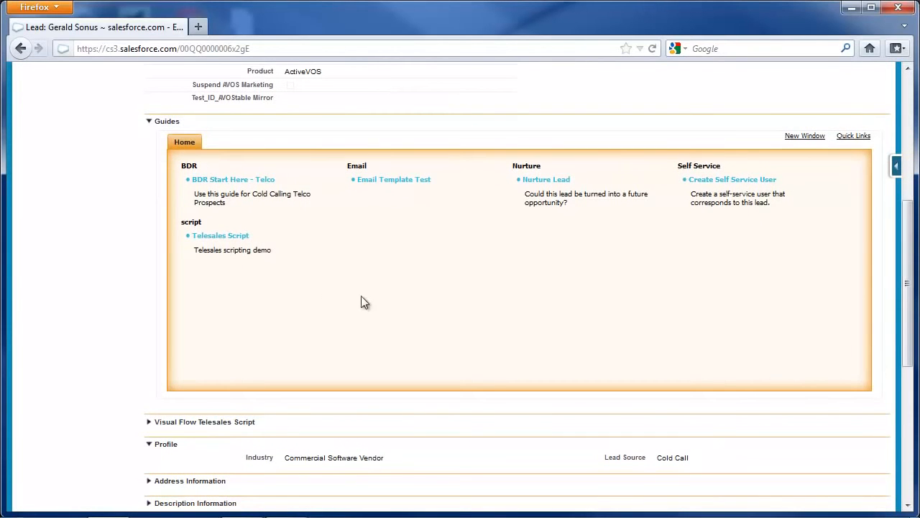
left_click(231, 237)
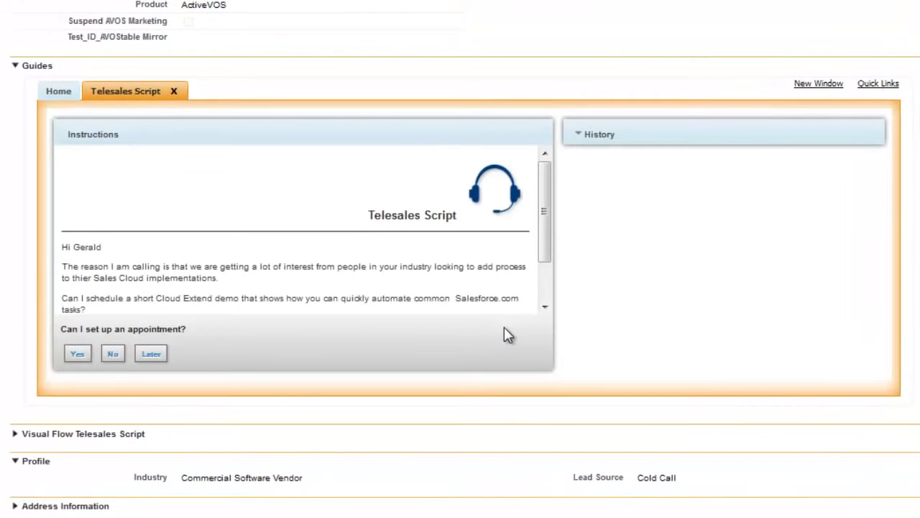
left_click_drag(543, 251, 546, 285)
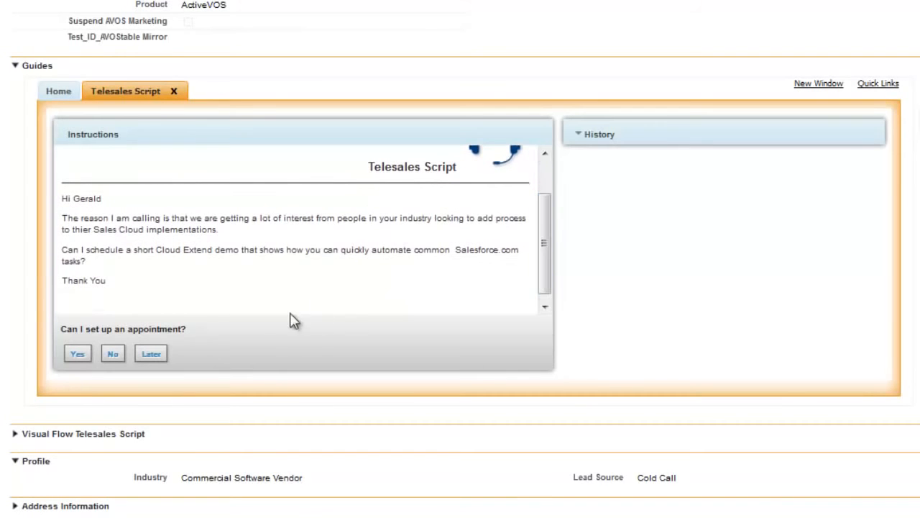
left_click(84, 358)
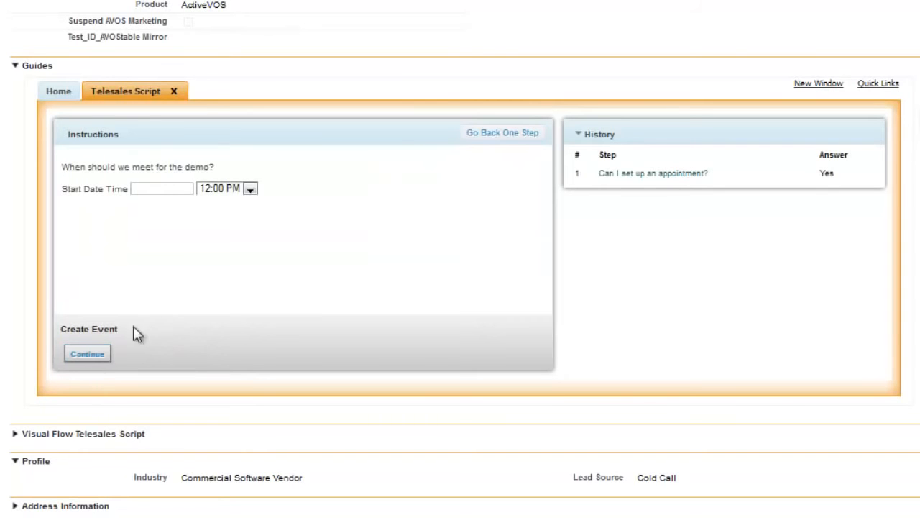
Step: Schedule the demo event for 03/15/2012 at 02:00 PM and finish the guide
left_click(175, 190)
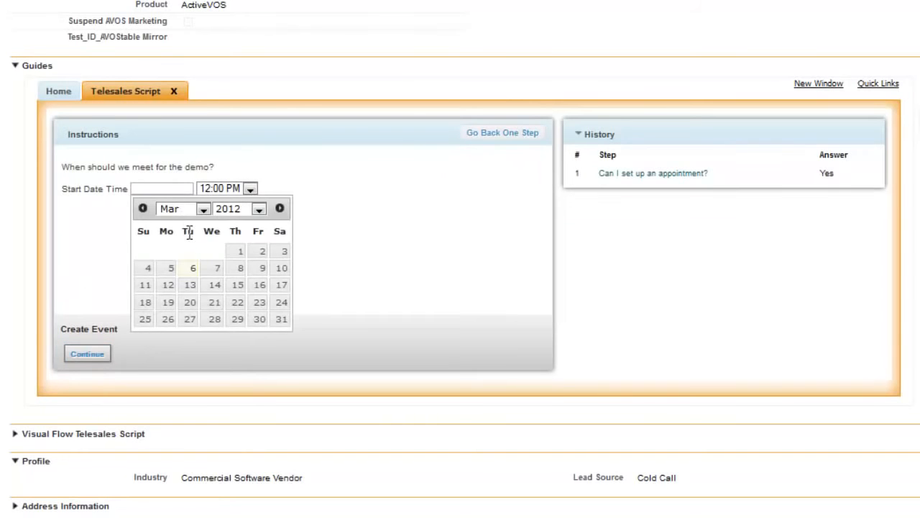
left_click(236, 285)
left_click(250, 189)
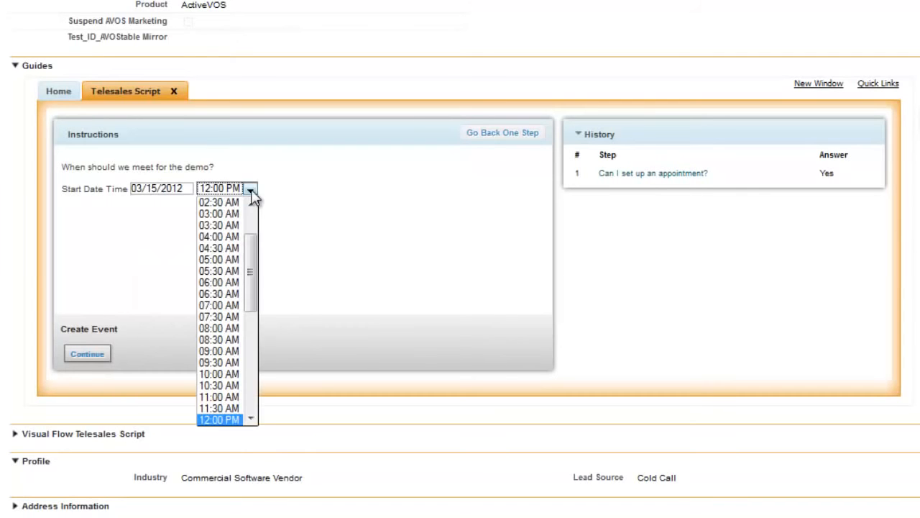
left_click_drag(250, 278, 266, 328)
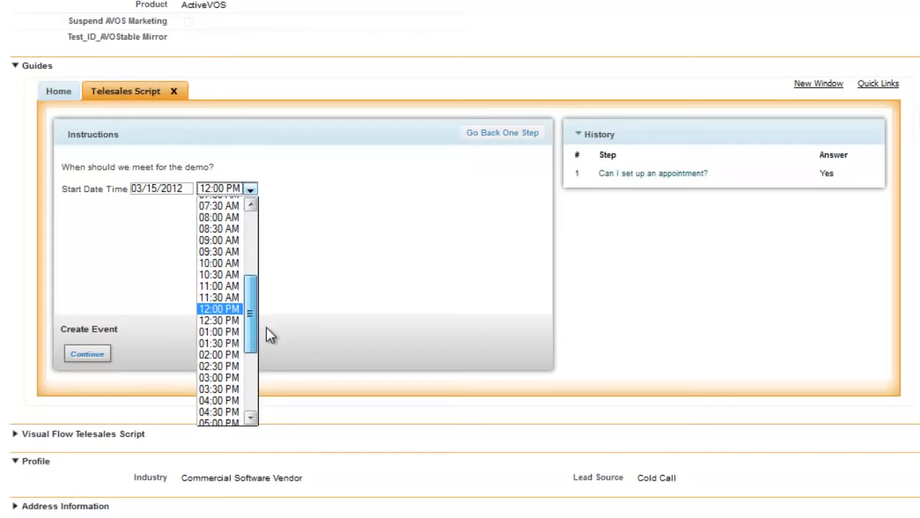
left_click(237, 355)
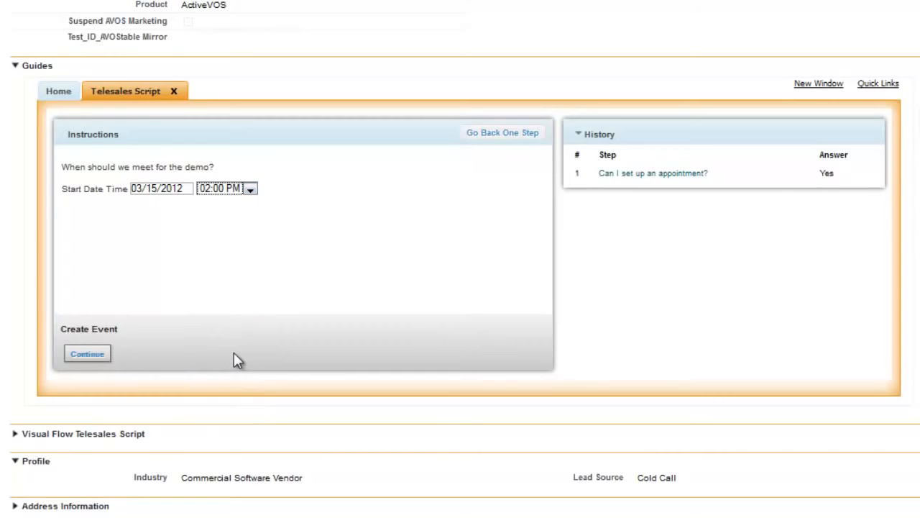
left_click(107, 356)
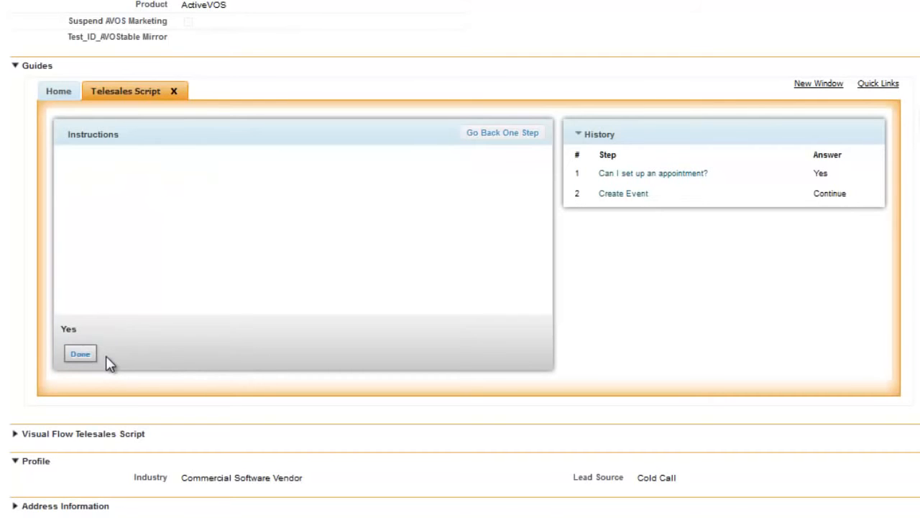
left_click(89, 359)
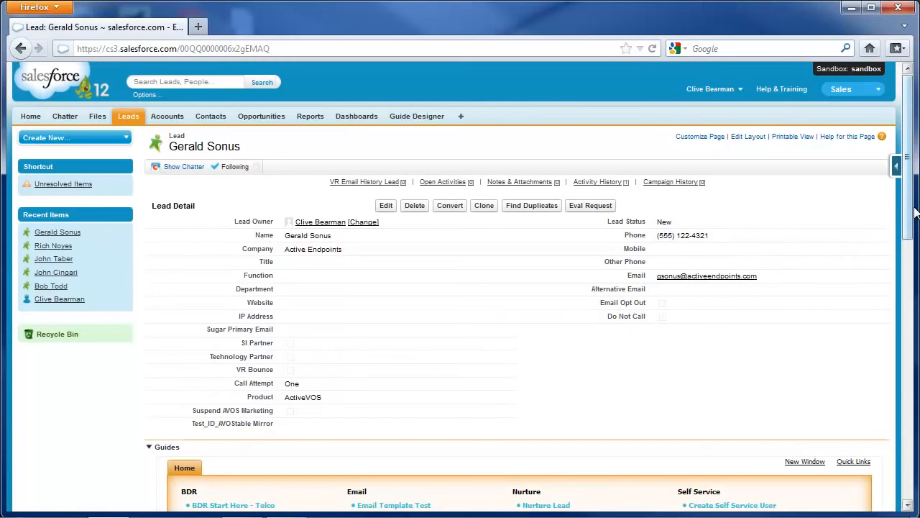
Step: Look through the lead's record and view the Outcome Chart under guide usage
left_click_drag(908, 214, 911, 474)
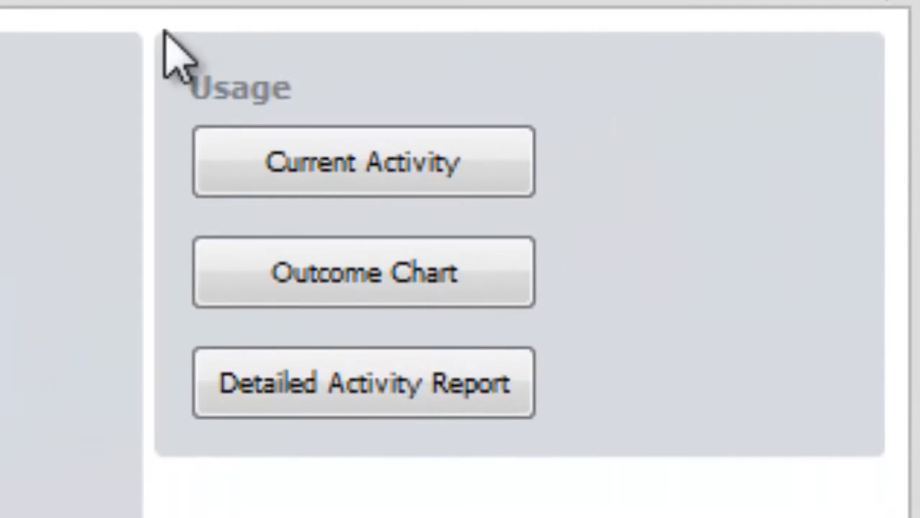
left_click(487, 284)
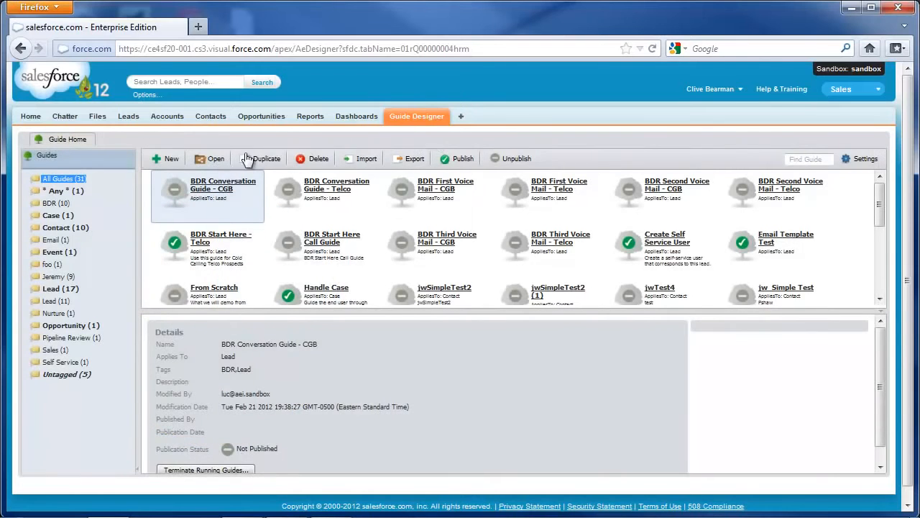
Step: Create a guide named "Telesales Script" that applies to Lead, with the description "Telesales scripting demo" and the tag "script"
left_click(164, 158)
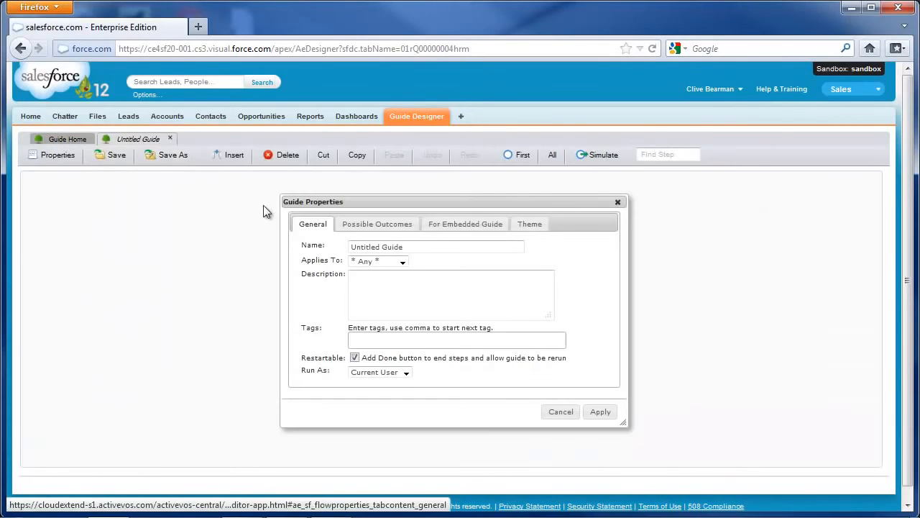
left_click_drag(405, 245, 325, 302)
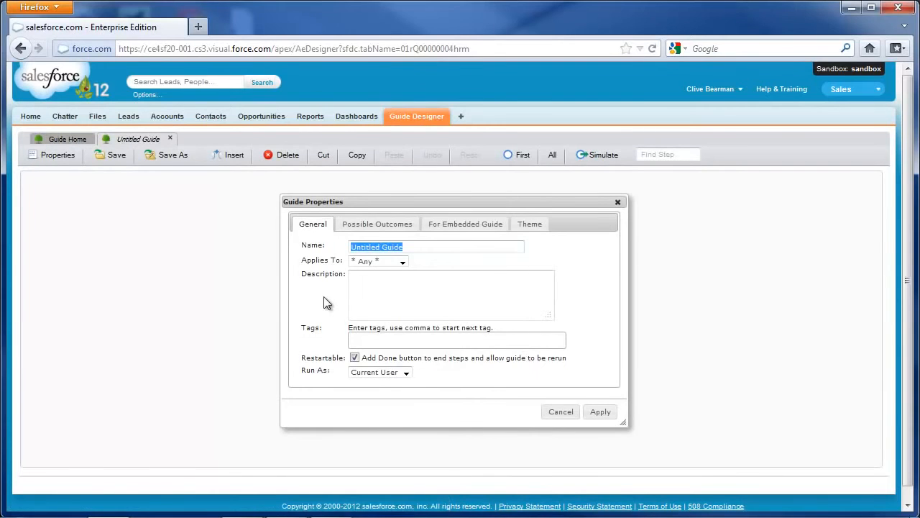
type("Telesales Script")
key("Tab")
key("l")
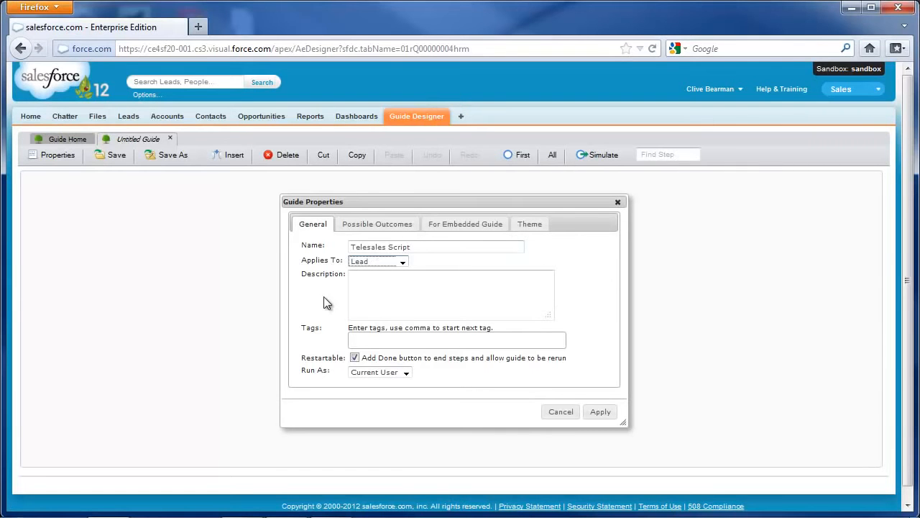
key("Tab")
type("Telesales scripting demo")
key("Tab")
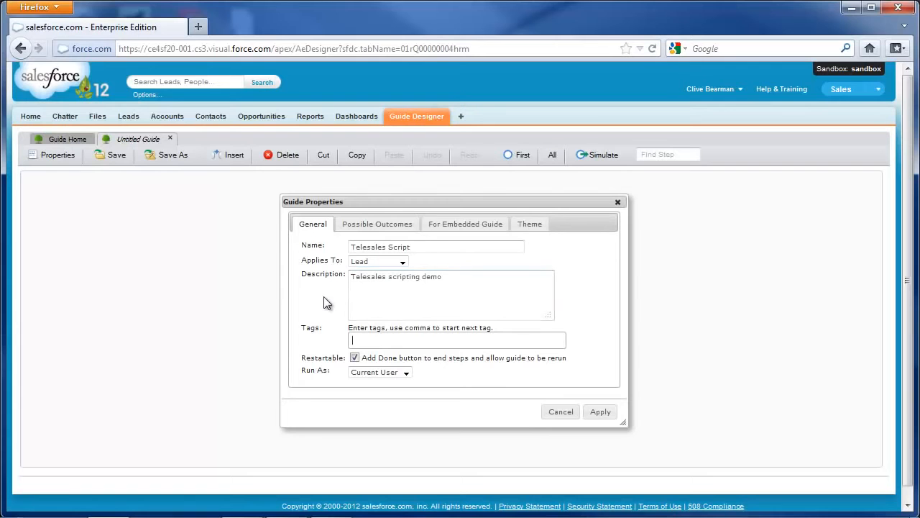
type("script")
Step: Define the possible outcomes Yes, No and Later for the guide and apply its properties
left_click(398, 225)
type("Yes")
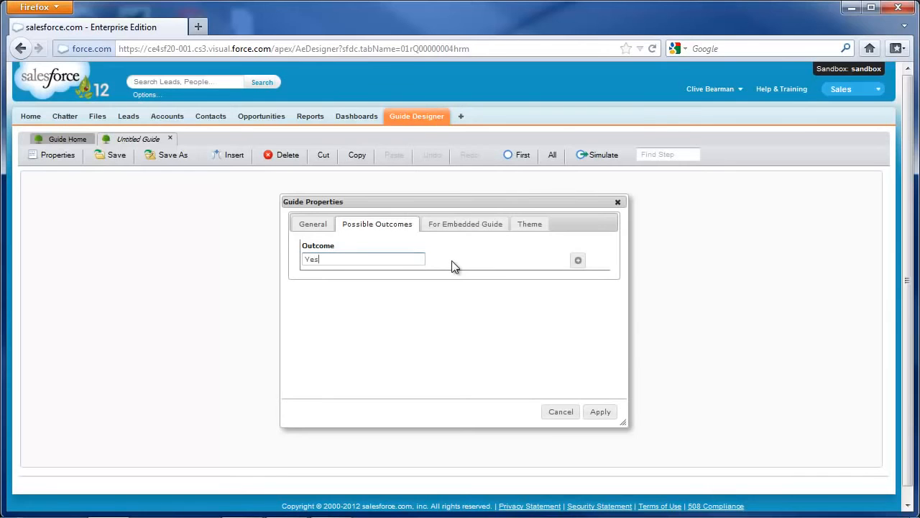
left_click(579, 261)
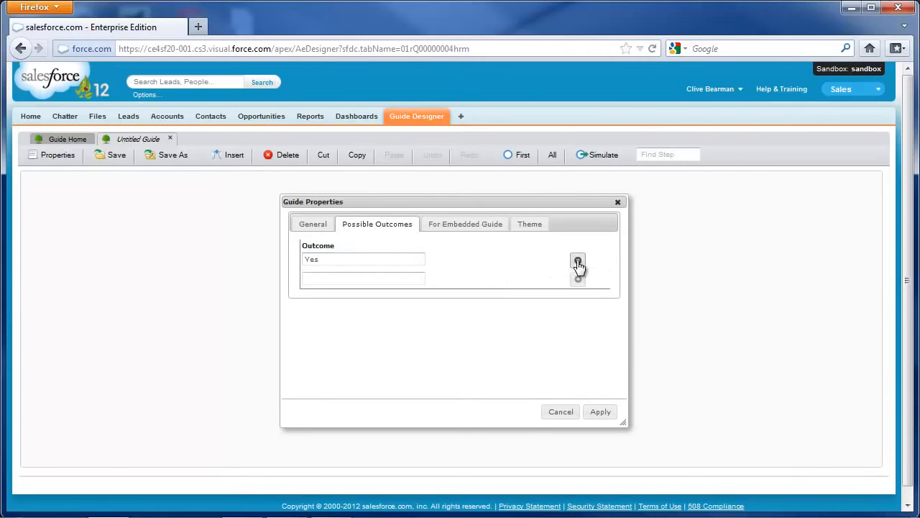
left_click(420, 279)
type("No")
left_click(579, 279)
left_click(422, 297)
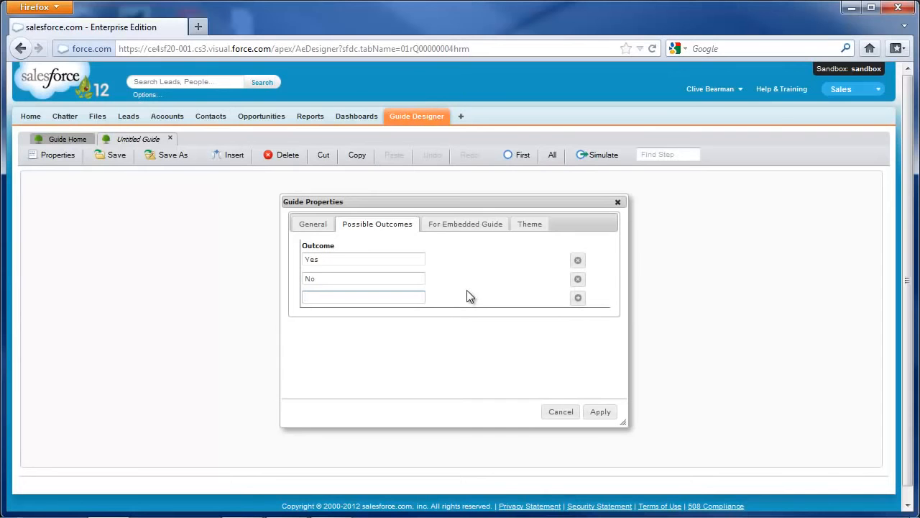
type("Later")
left_click(601, 412)
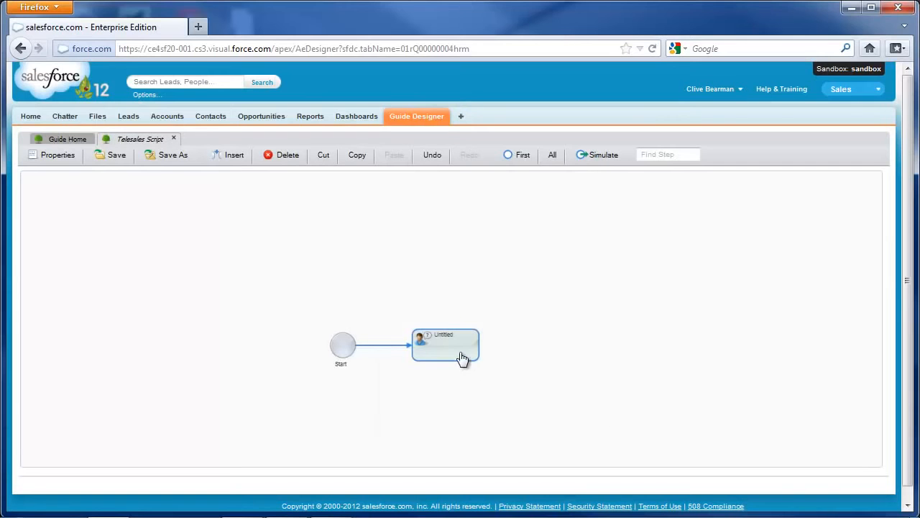
Step: Give the untitled screen step a right-aligned "Telesales Script" title and insert the headset image beside it
double_click(458, 355)
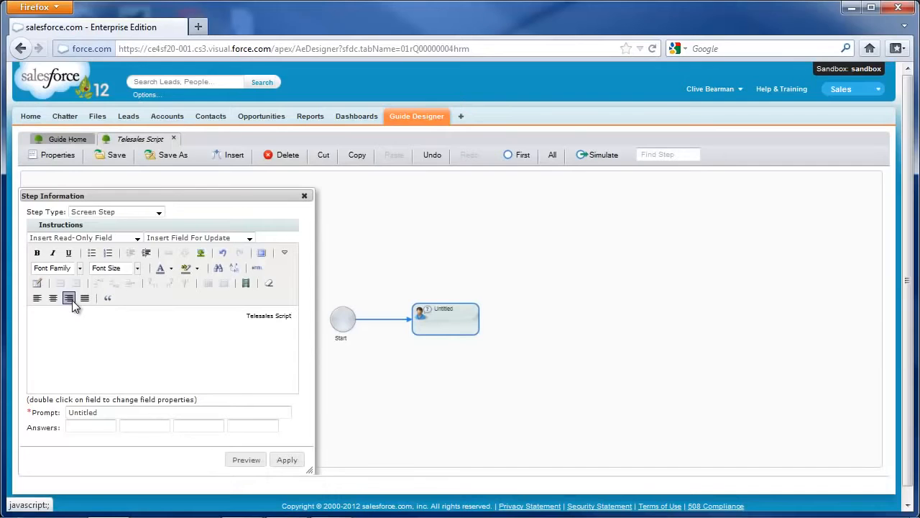
left_click(202, 252)
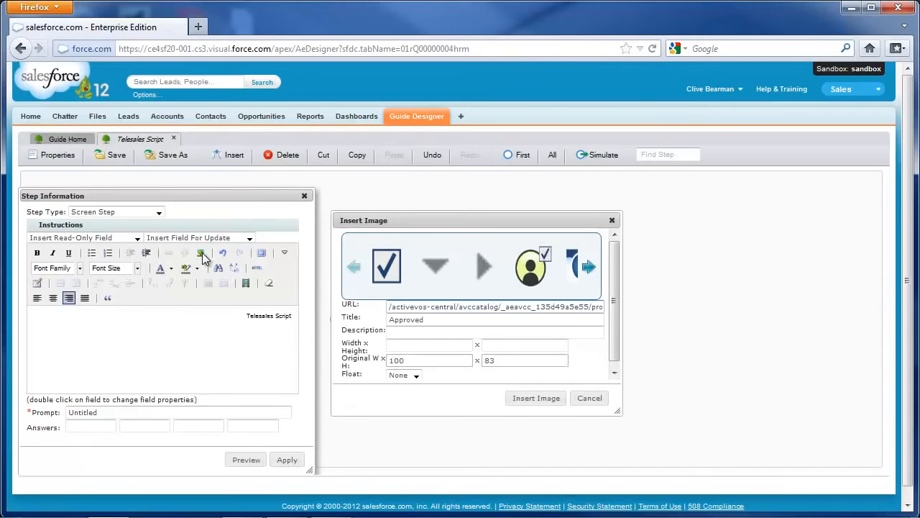
left_click(589, 269)
left_click(589, 269)
left_click(589, 269)
left_click(484, 265)
left_click(544, 402)
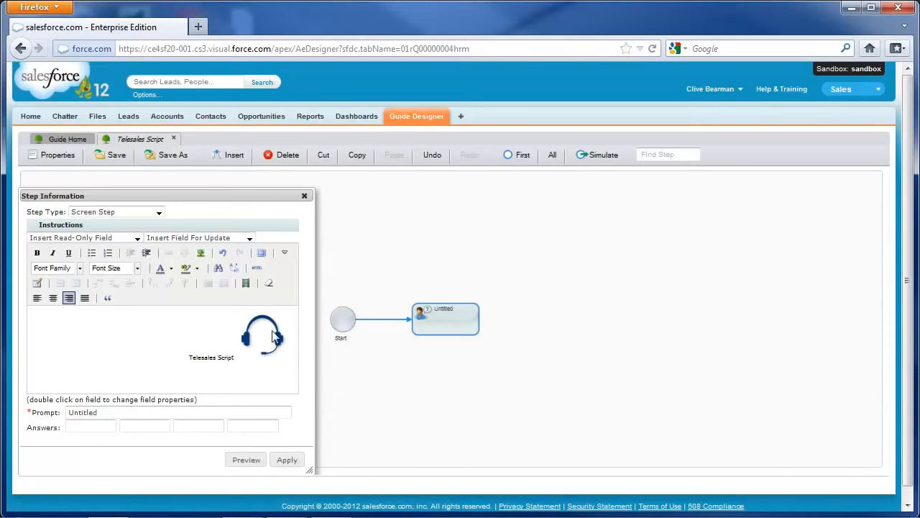
Step: Set the "Telesales Script" title's font size to 4 (14pt)
left_click_drag(235, 357, 189, 358)
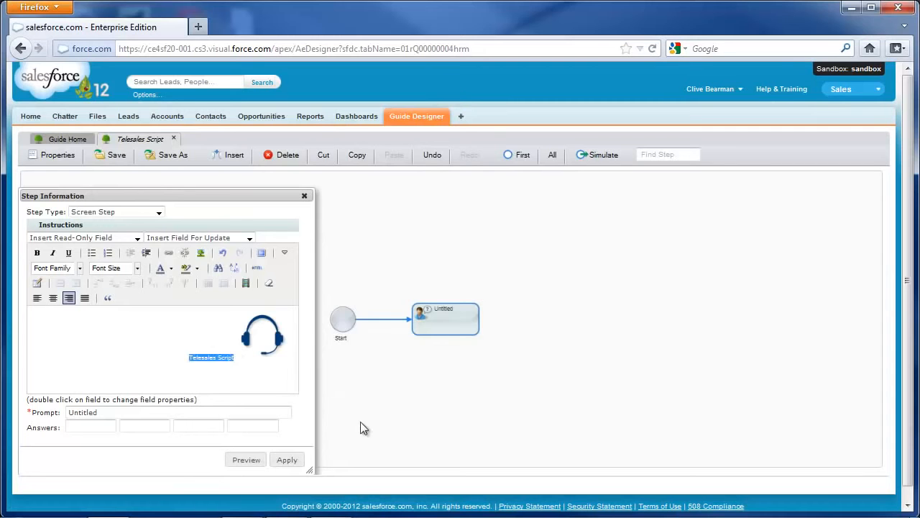
left_click(137, 268)
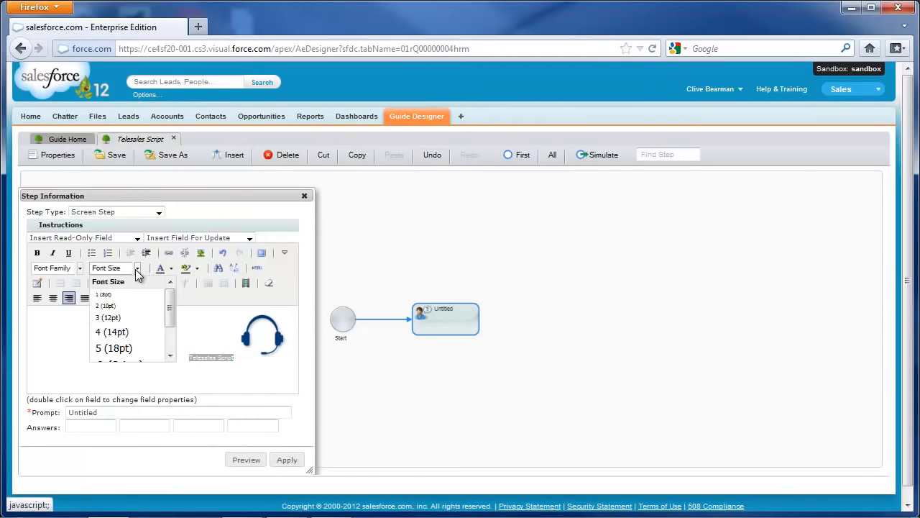
left_click(159, 339)
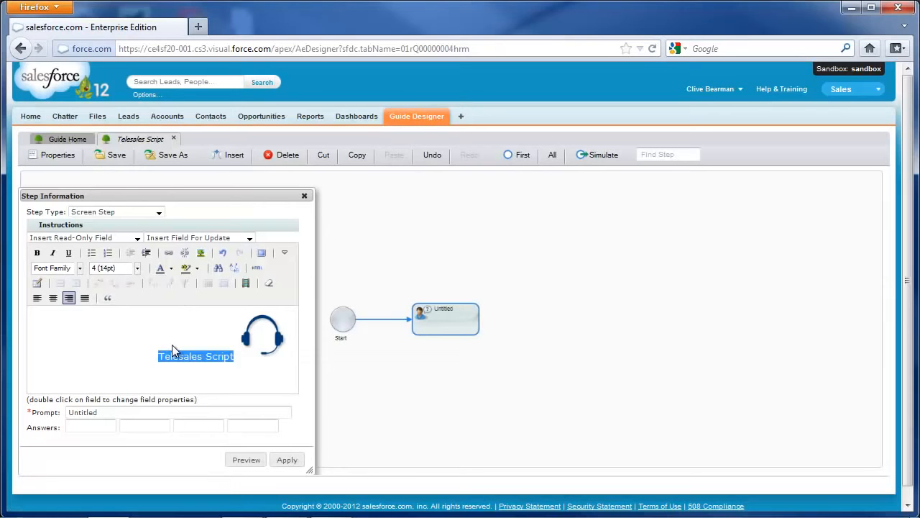
Step: Write the left-aligned call script below the title, opening with "Hi", asking to schedule a short Cloud Extend demo, and closing with "Thank You"
left_click(292, 359)
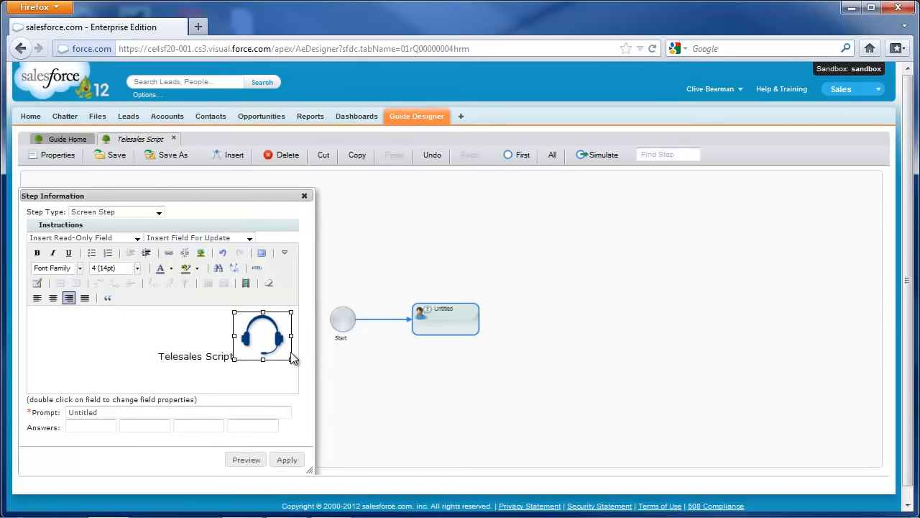
left_click(293, 351)
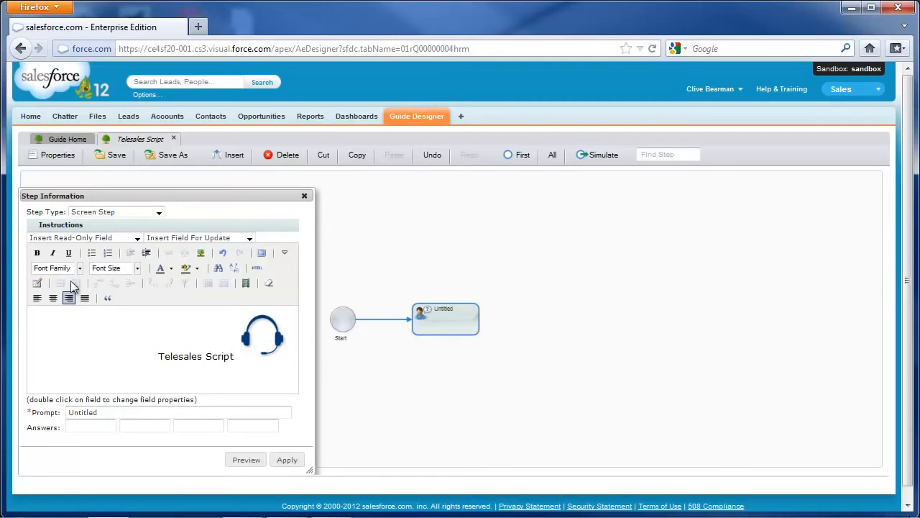
left_click(37, 297)
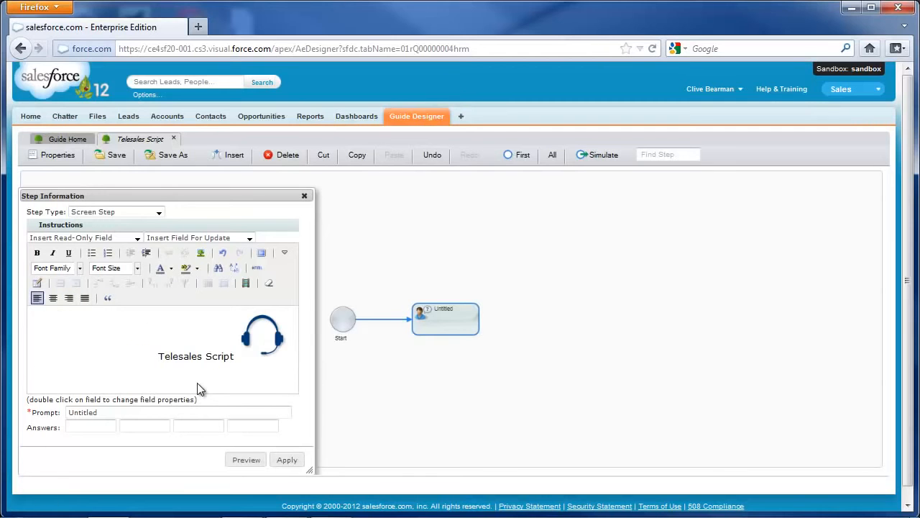
type("Hi  The reason I am calling is that we are getting a lot of interest from  people in your industry looking to add process to thier Sales Cloud implementations.  Can I schedule a short Cloud Extend demo that shows how you can quickly automate common Salesforce.com tasks?  Thank You")
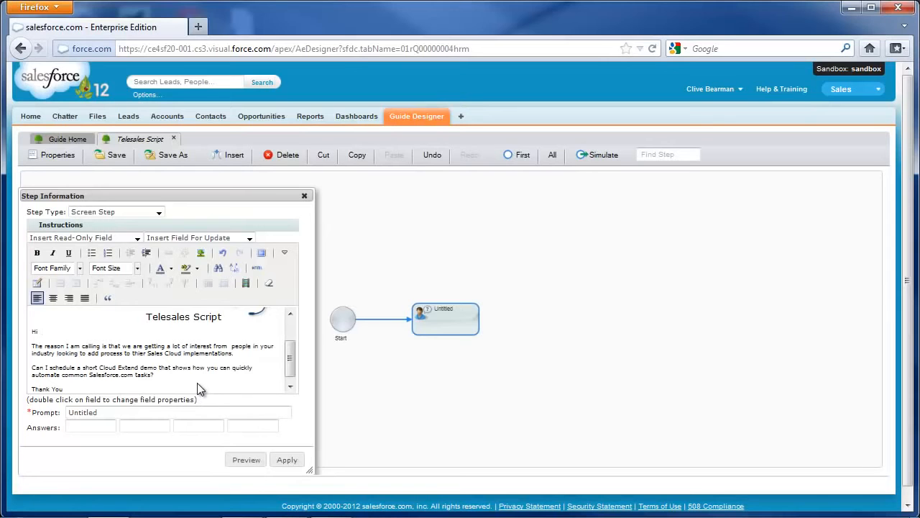
Step: Insert the First Name read-only field after "Hi" in the script's greeting
left_click(137, 238)
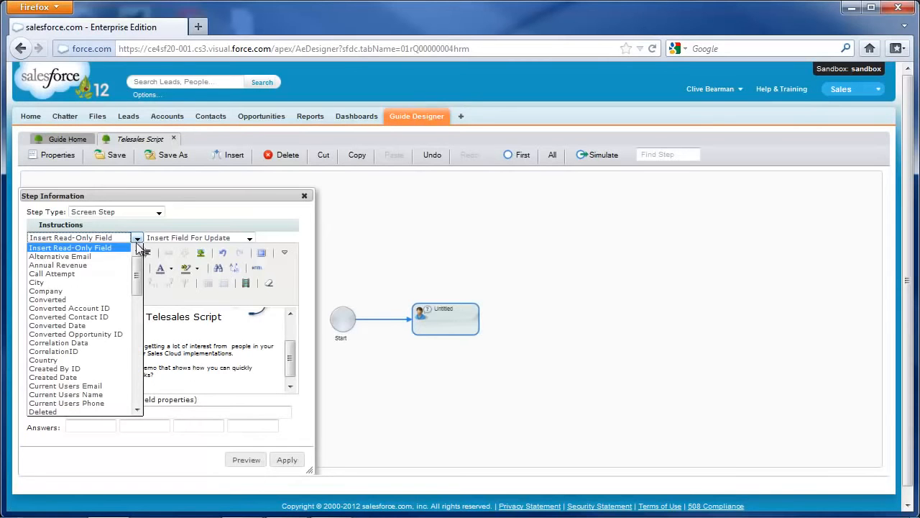
left_click_drag(141, 271, 144, 314)
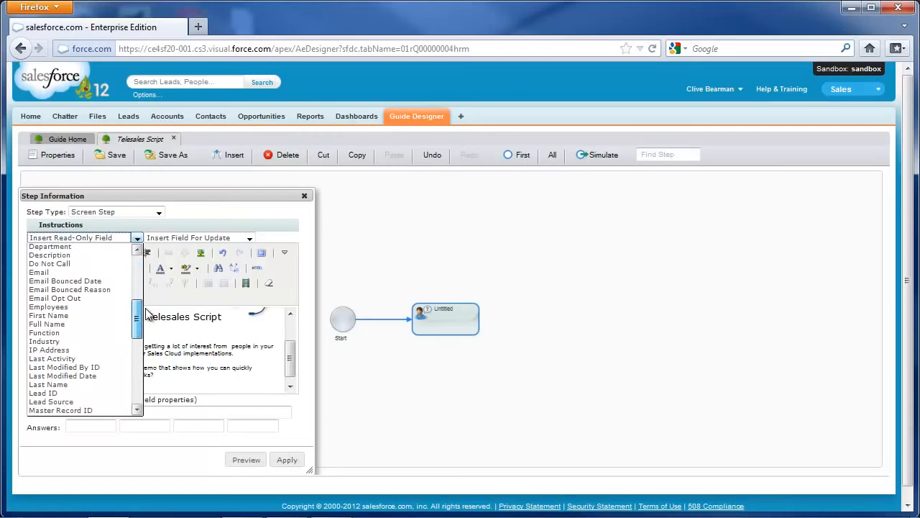
left_click(105, 315)
Step: Set the step's prompt to "Can I set up an appointment?" with the answers Yes, No and Later, and preview the step
left_click(85, 412)
double_click(85, 413)
type("Can I set up an appointment?")
key("Tab")
type("Yes")
key("Tab")
type("No")
key("Tab")
type("Later")
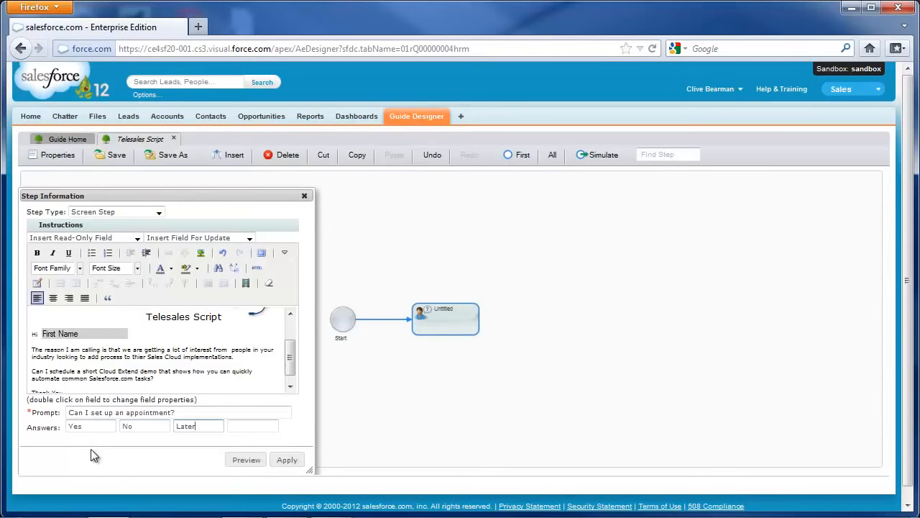
left_click(246, 461)
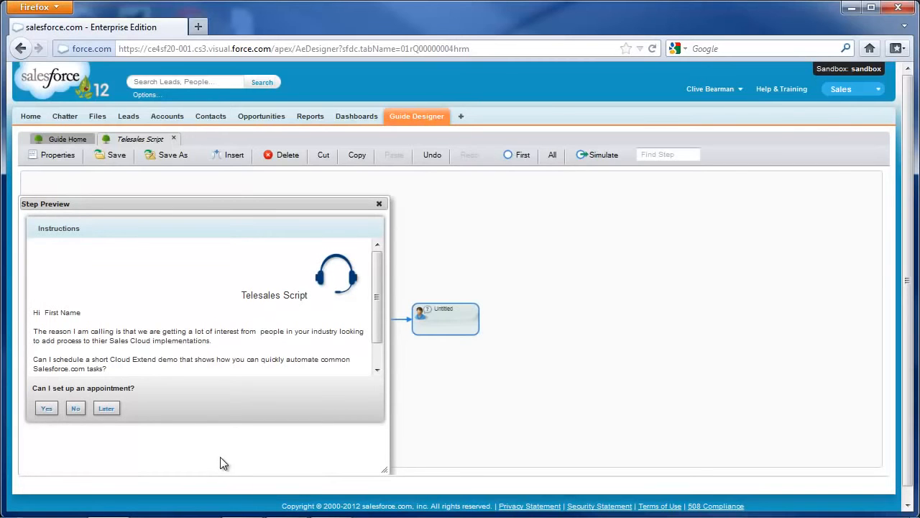
Step: Close the step preview and apply the appointment question step to the guide
left_click(379, 206)
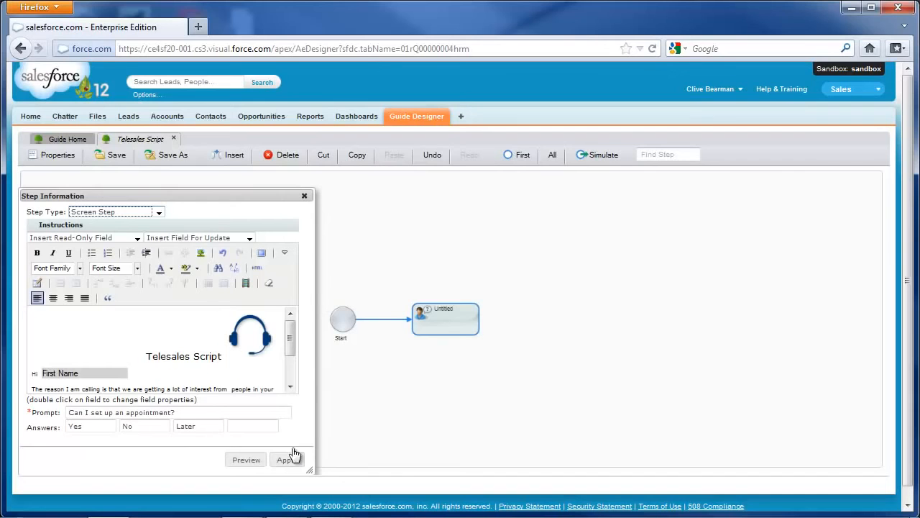
left_click(288, 460)
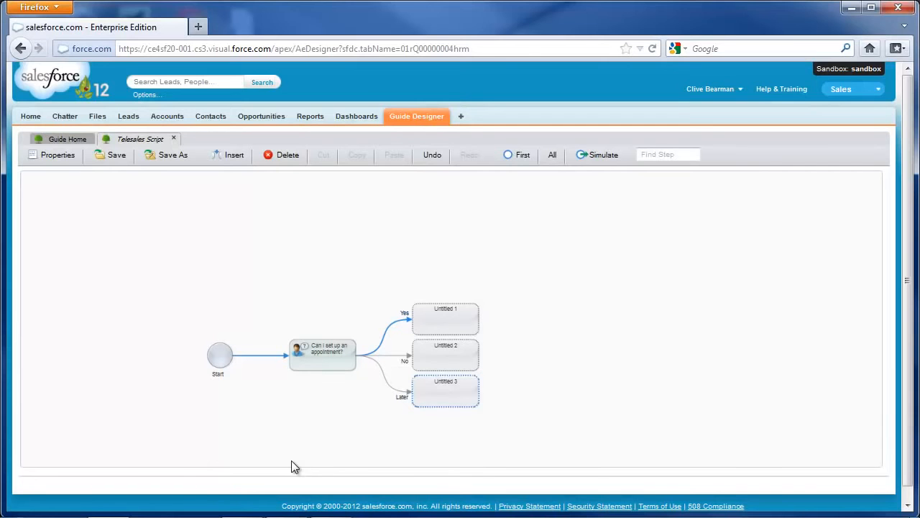
Step: Make the Yes branch's step an Automated Step titled "Create Event" that uses the Create Event action
left_click(462, 333)
double_click(466, 334)
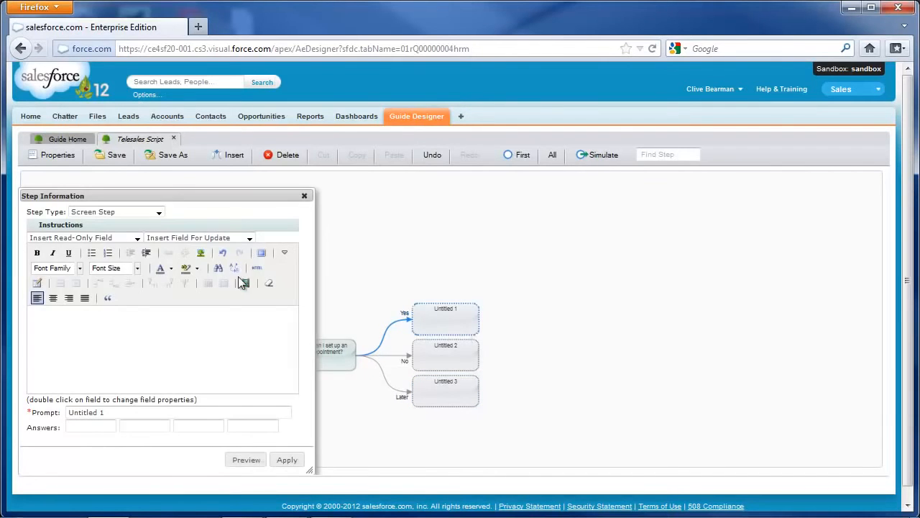
left_click(158, 212)
left_click(154, 229)
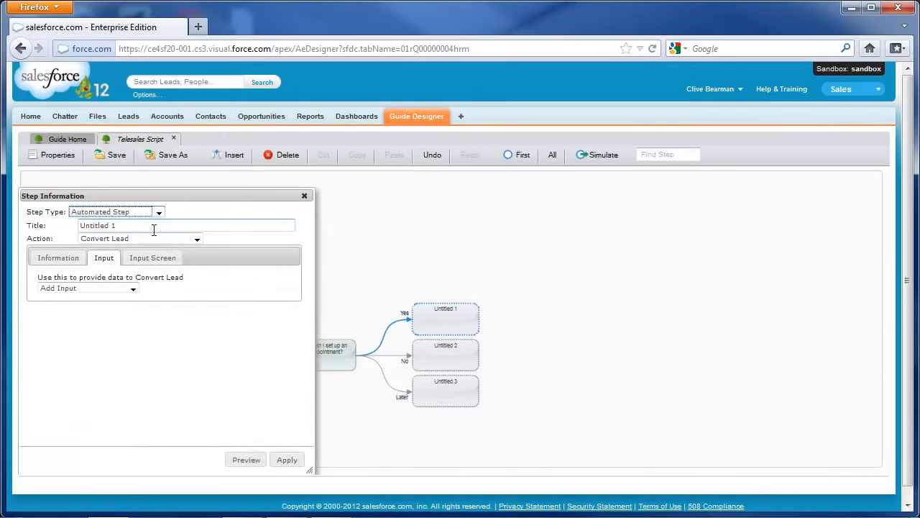
left_click_drag(154, 229, 76, 220)
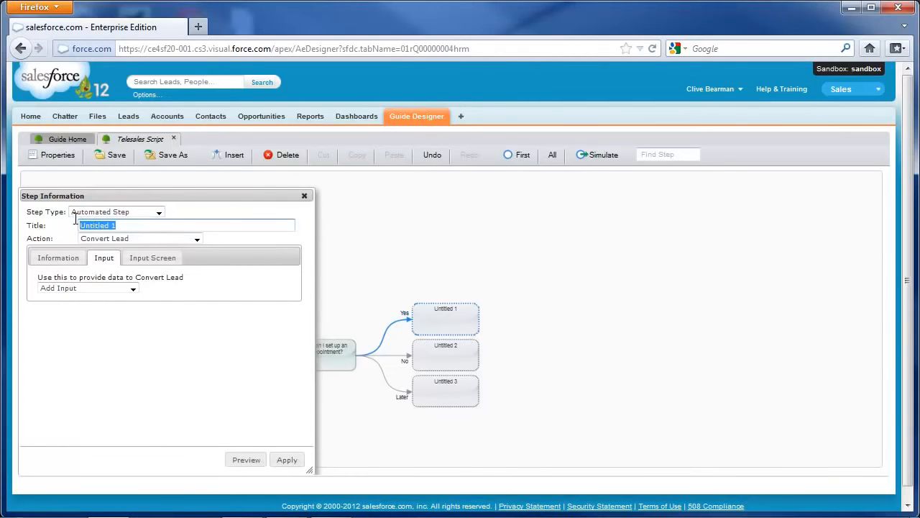
type("Create Event")
key("Tab")
key("Down")
key("Down")
key("Down")
key("Down")
key("Down")
key("Down")
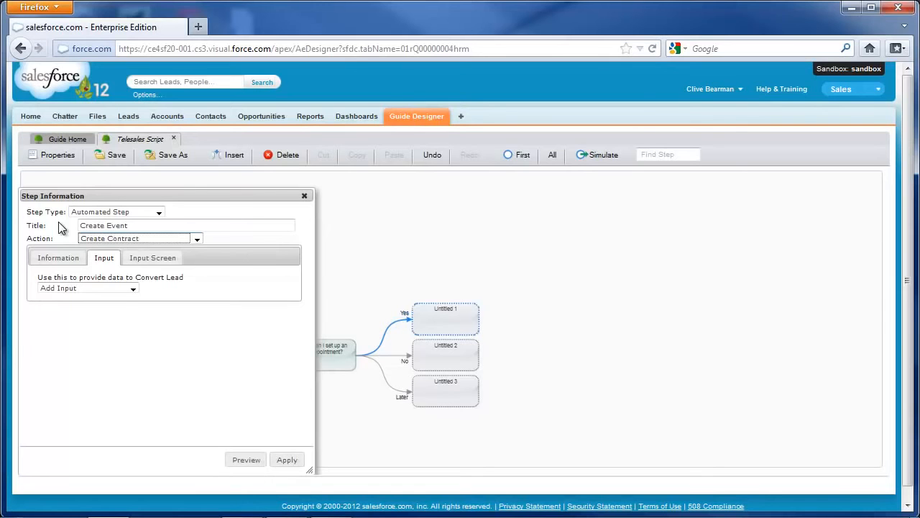
Step: Set the event inputs: Subject "Demo", Location "Conf Room", Duration 60, Start Date Time from Screen, and Description "Do a product demo"
type("Demo")
left_click(176, 309)
type("Conf Room")
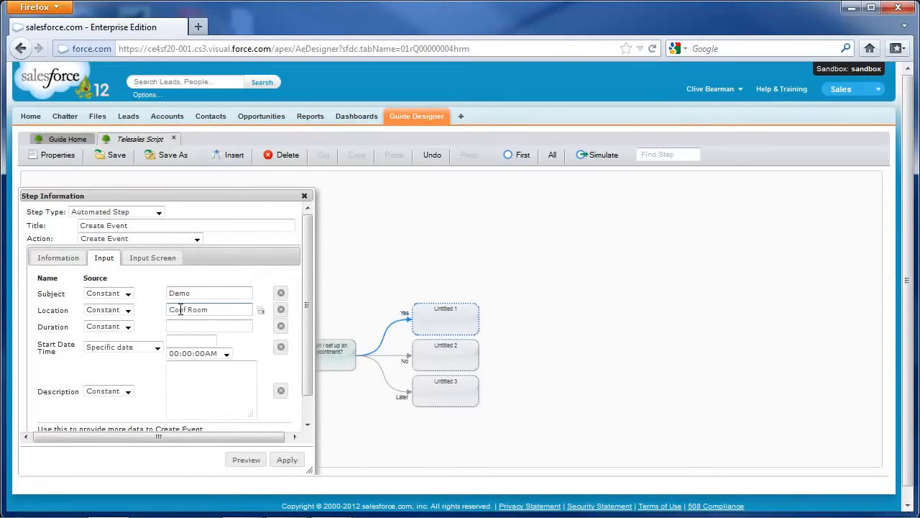
left_click(205, 326)
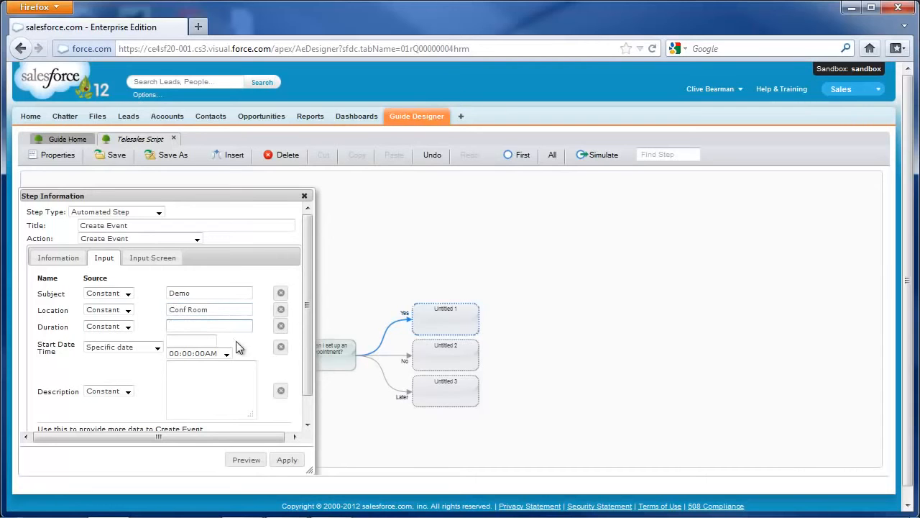
type("60")
left_click(151, 347)
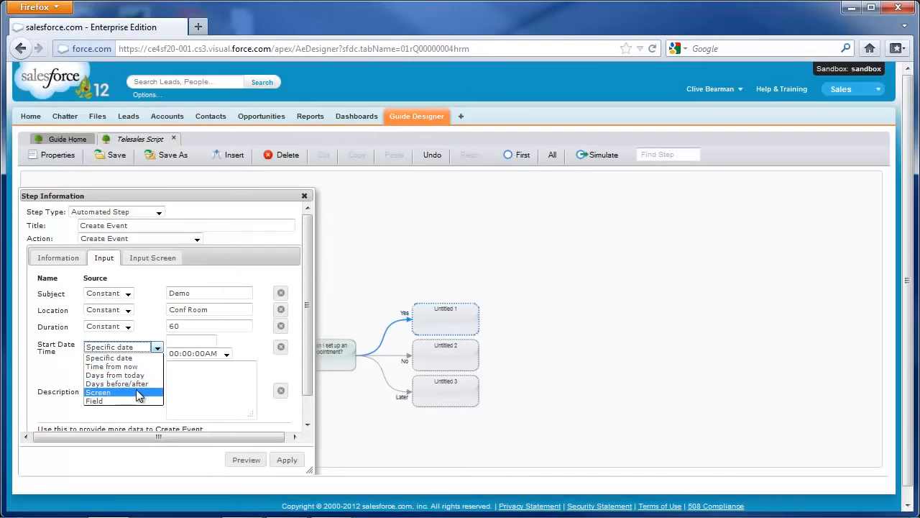
left_click(136, 392)
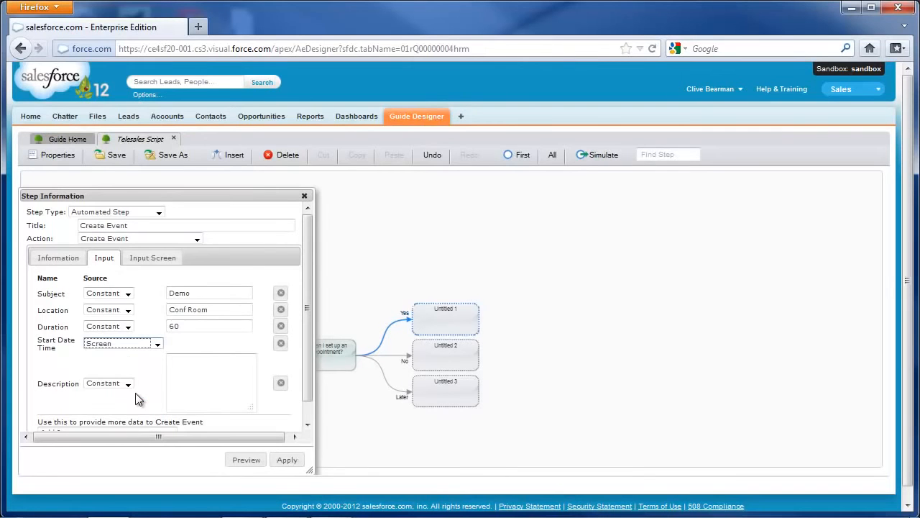
left_click(242, 379)
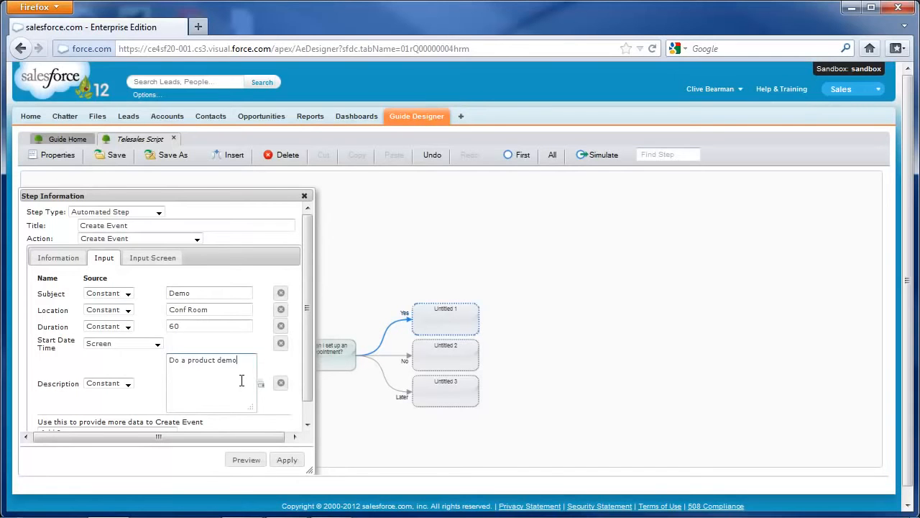
Step: Build the event's input screen with "When should we meet for the demo?" and the Start Date Time field, and apply the step
left_click(173, 261)
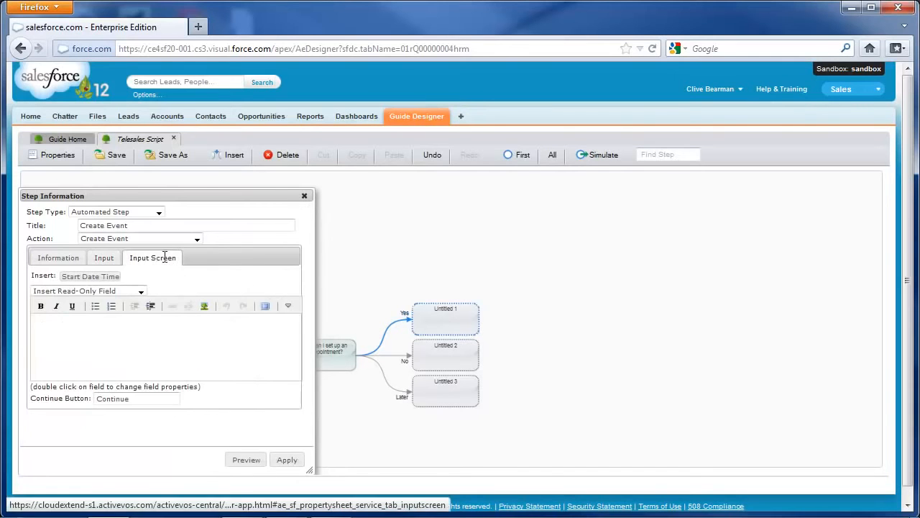
left_click(145, 339)
type("When should we meet for the demo?")
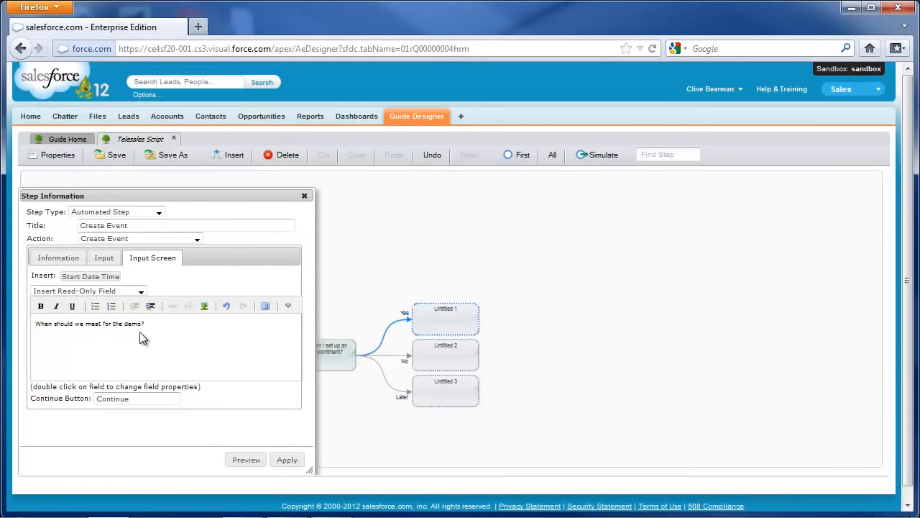
left_click(106, 277)
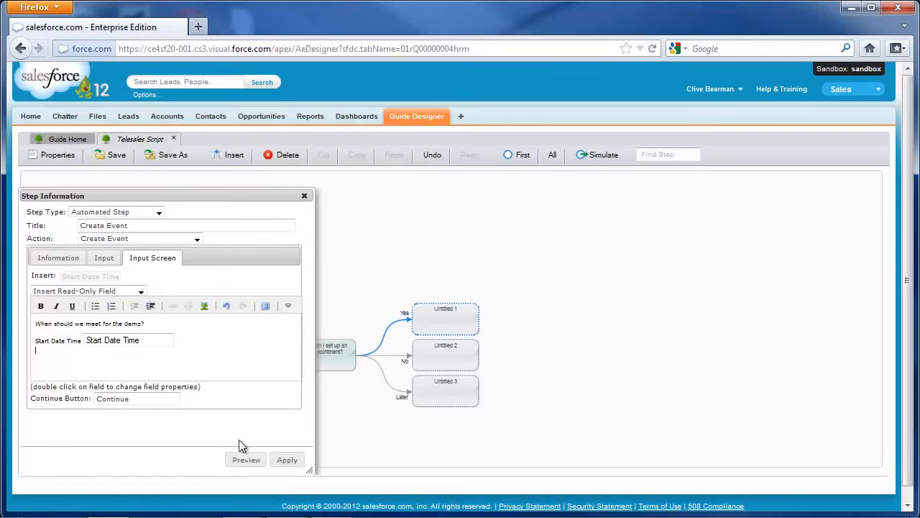
left_click(287, 460)
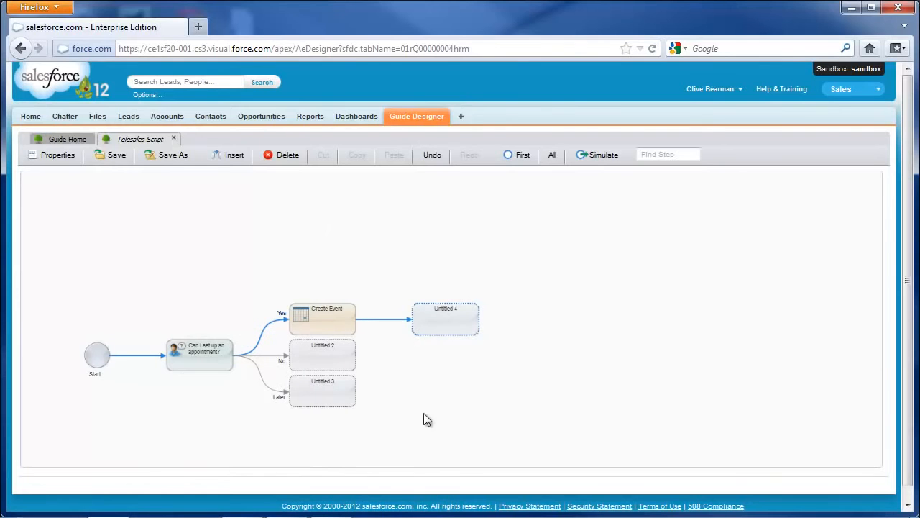
Step: Turn the step following Create Event into an End Step titled "Yes" and apply it
double_click(441, 332)
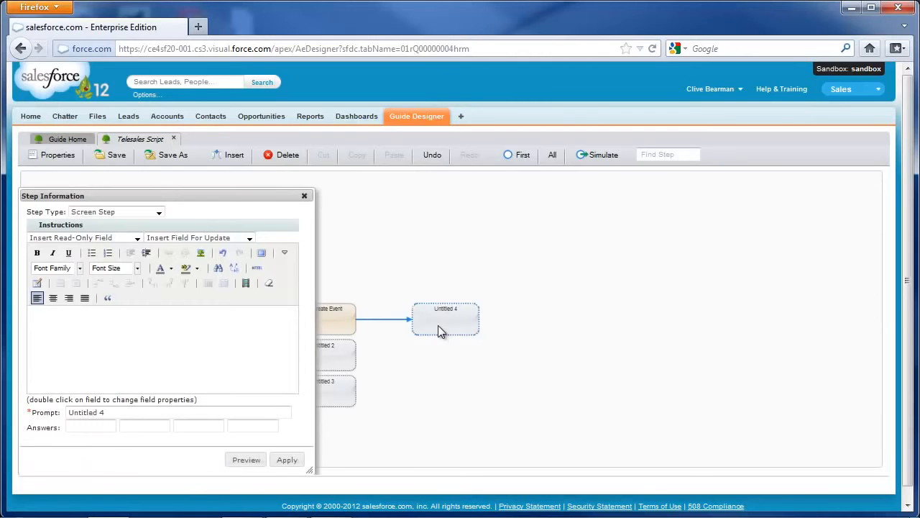
left_click(160, 212)
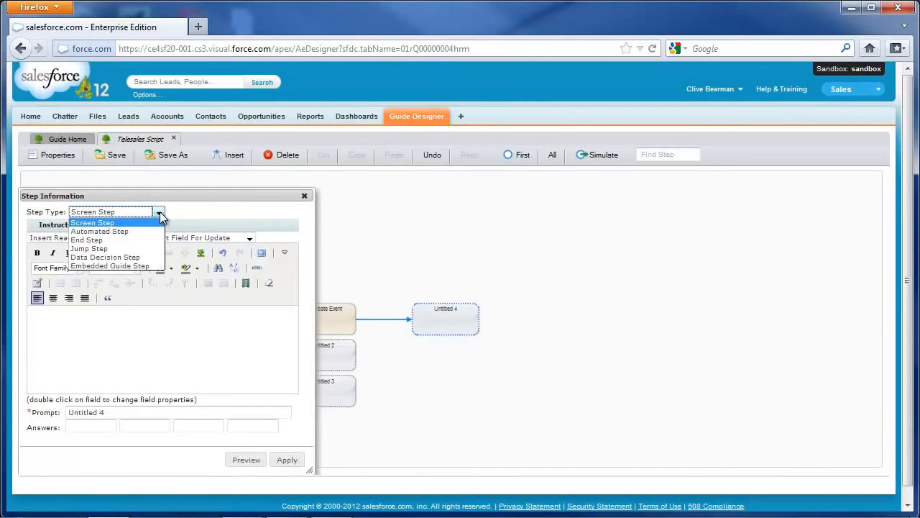
left_click(150, 240)
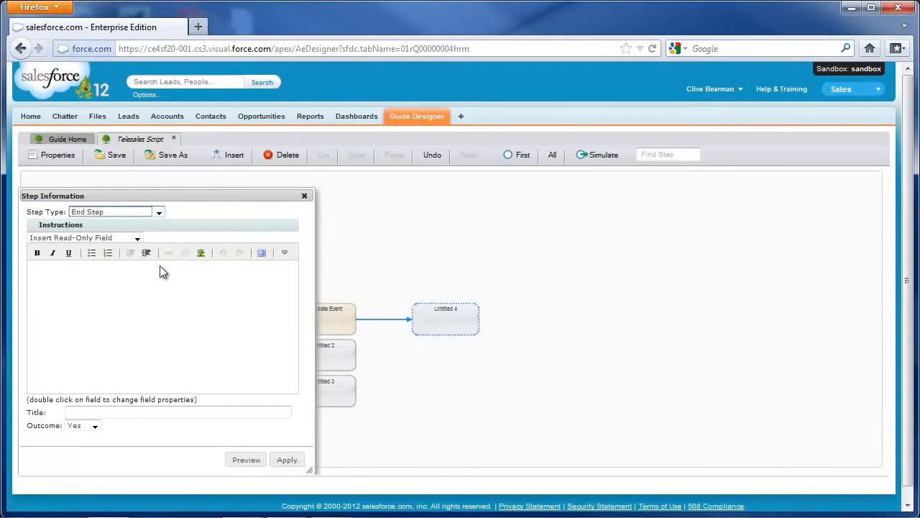
left_click(164, 413)
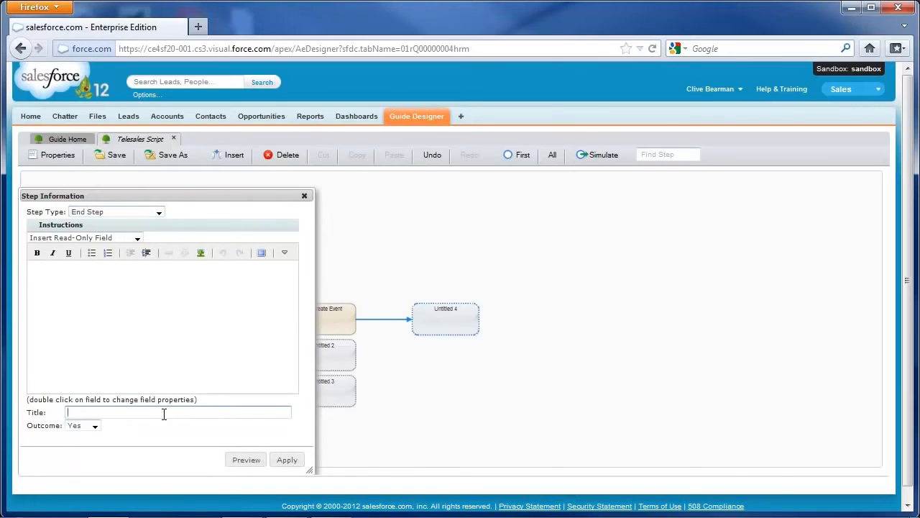
type("Yes")
left_click(288, 462)
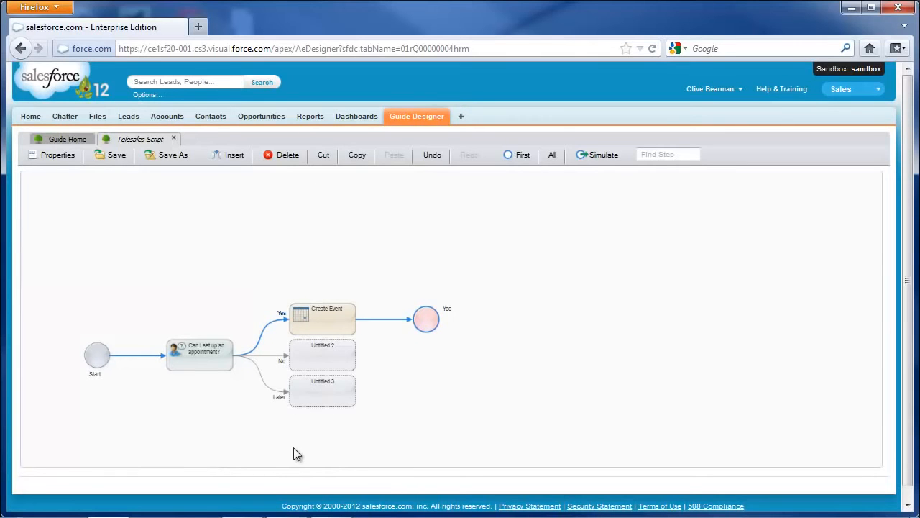
Step: Give the No branch's screen step the instruction "Update the lead status based on the level of interest." and an updatable Status field
left_click(333, 363)
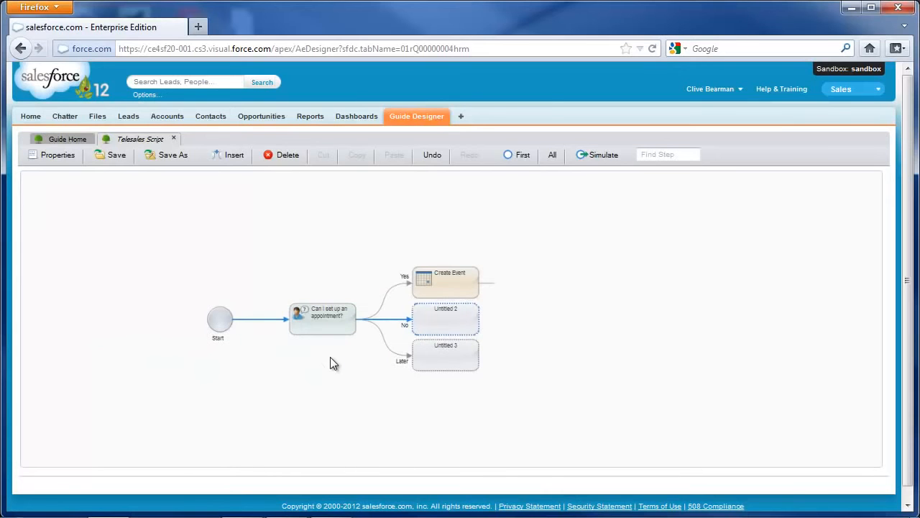
double_click(466, 334)
type("Update the lead status based on the level of interest.")
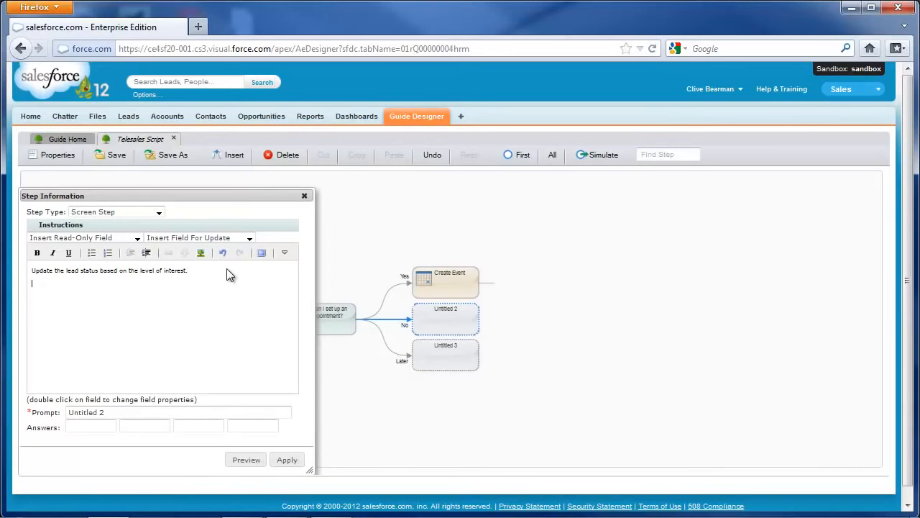
left_click(249, 237)
left_click_drag(251, 270, 249, 336)
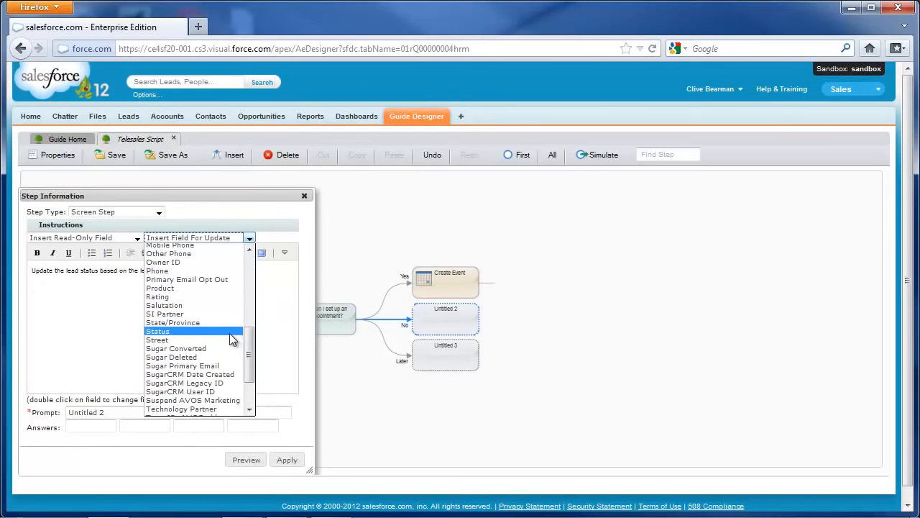
left_click(229, 333)
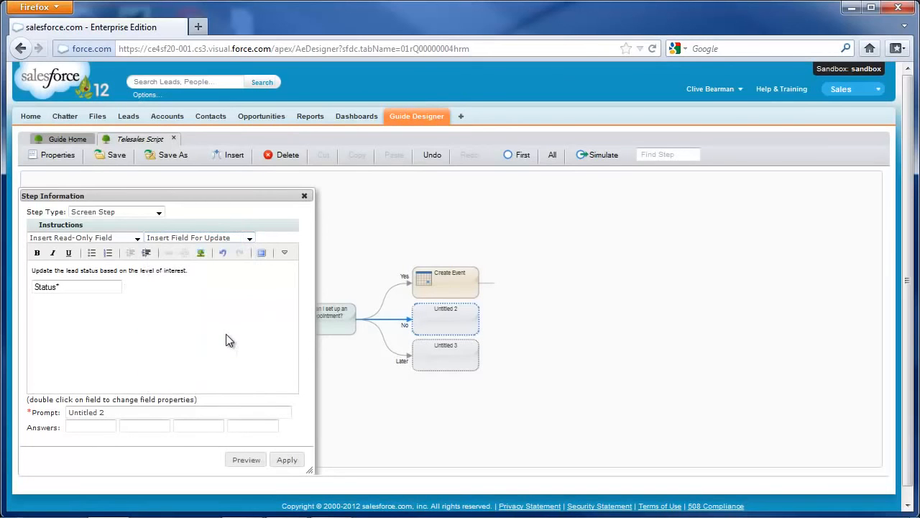
Step: Set the No branch step's prompt to "Update Status" with the single answer "Continue", and apply it
left_click(115, 414)
left_click_drag(115, 414, 64, 413)
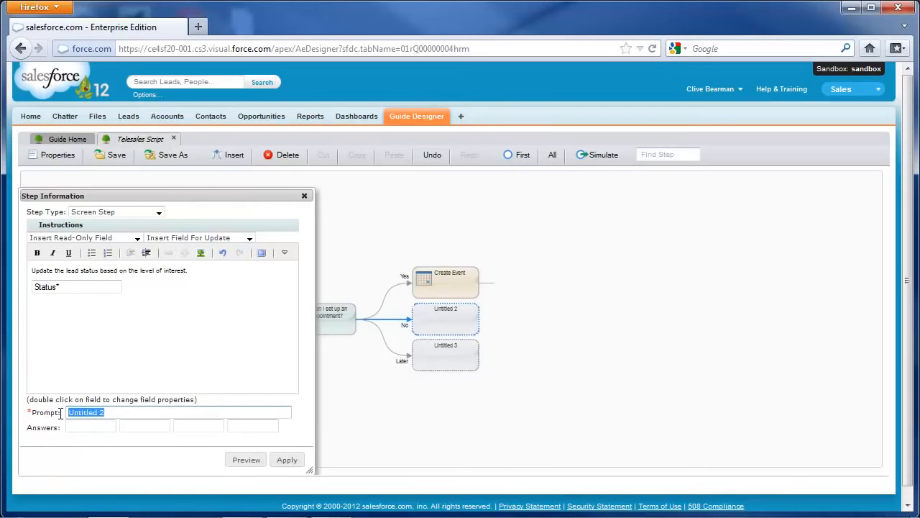
type("Update Status")
key("Tab")
type("Continue")
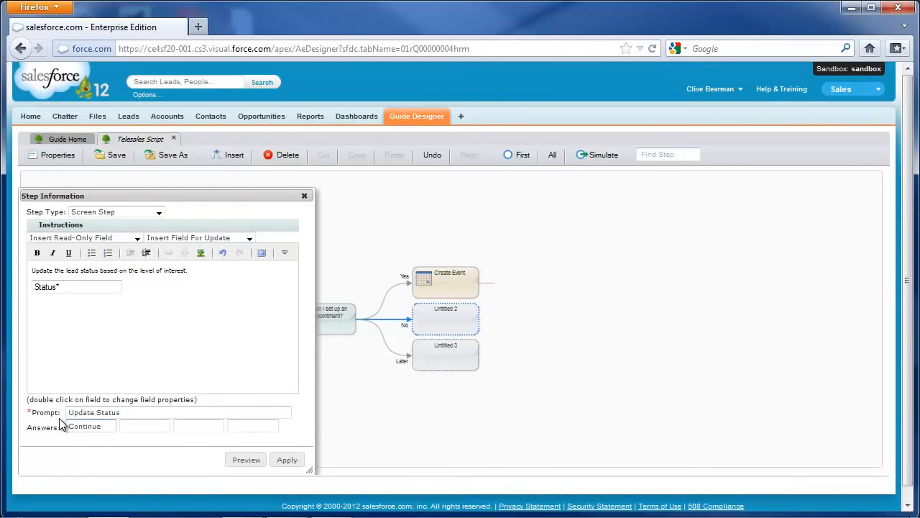
left_click(287, 459)
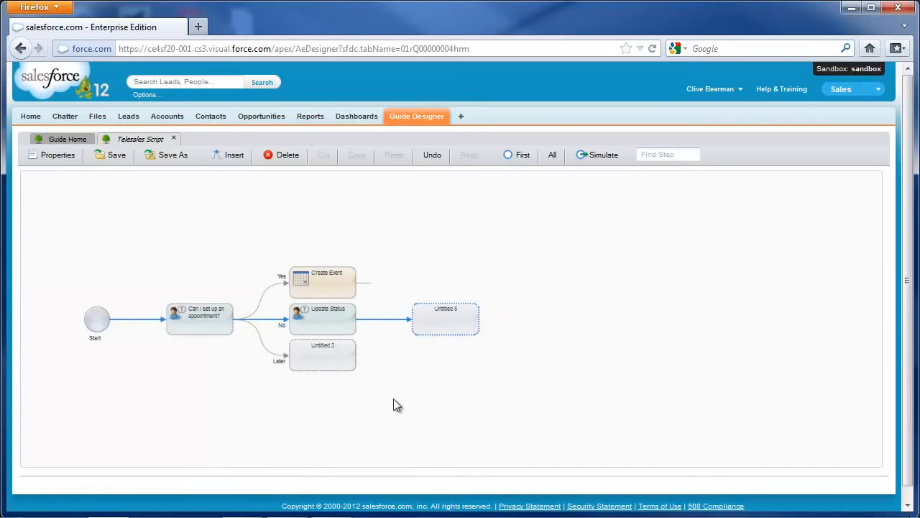
Step: Turn the step following Update Status into an End Step titled "No", choose its outcome, and apply it
double_click(434, 335)
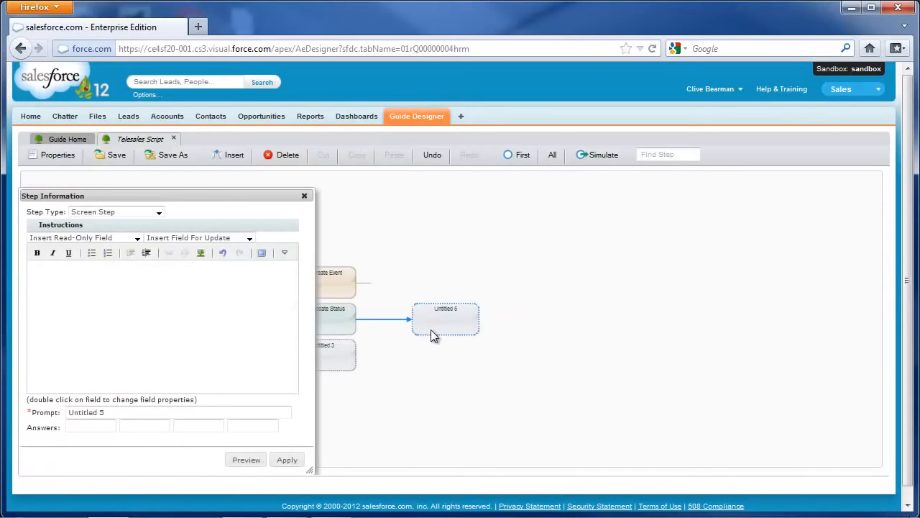
left_click(159, 213)
left_click(138, 241)
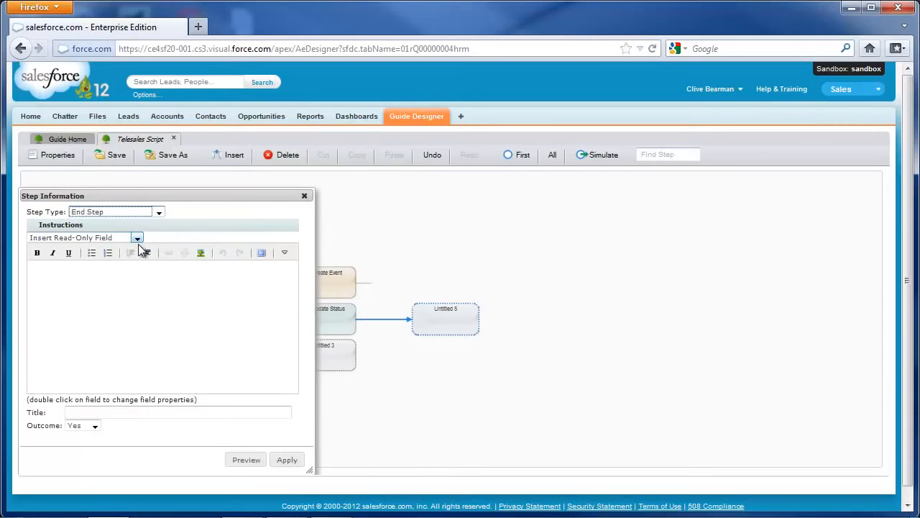
left_click(137, 412)
type("No")
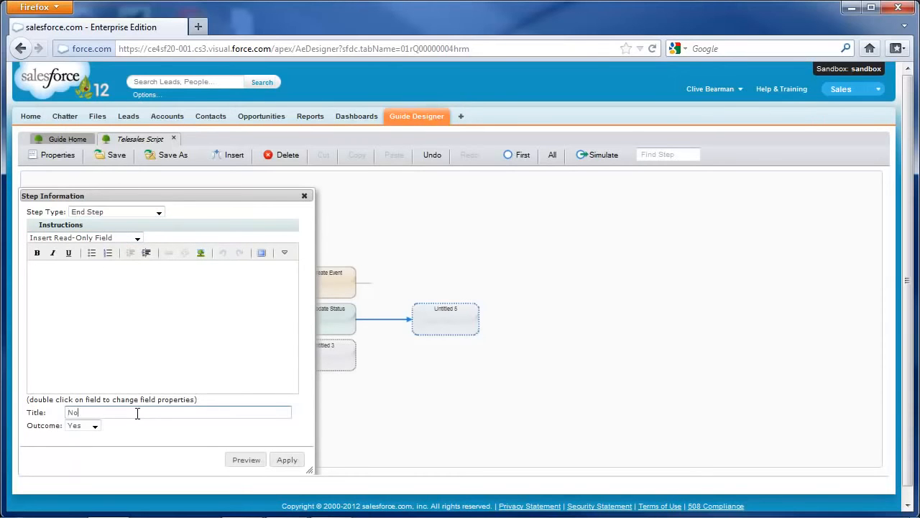
left_click(94, 425)
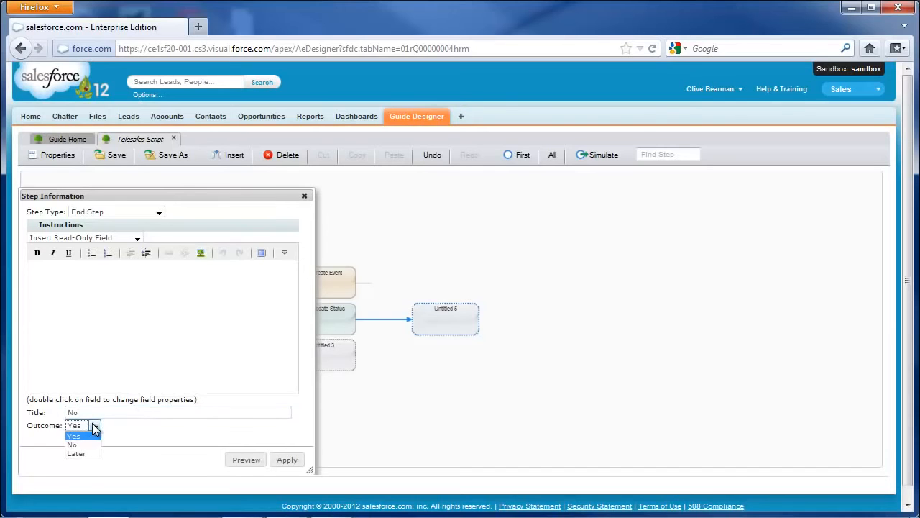
left_click(287, 461)
Step: Turn the Later branch's untitled step into an End Step titled "Later" with the outcome Later, and apply it
left_click(339, 369)
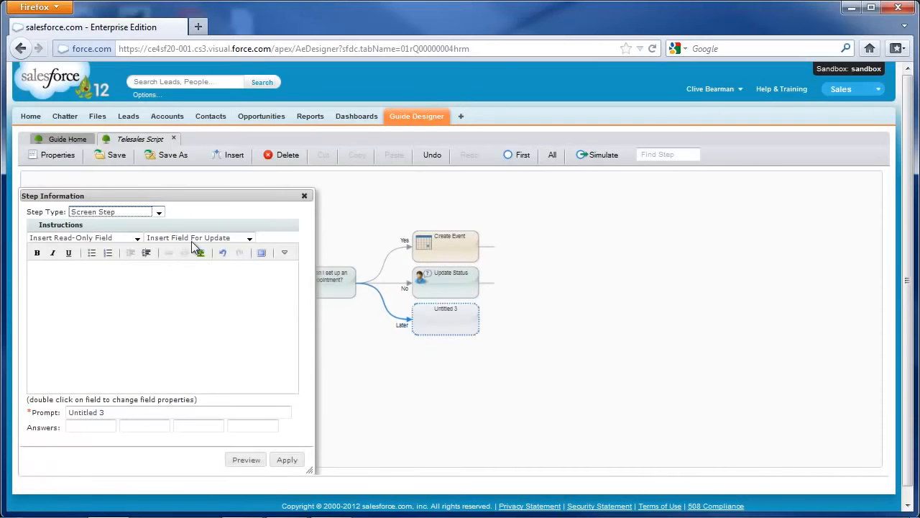
left_click(158, 212)
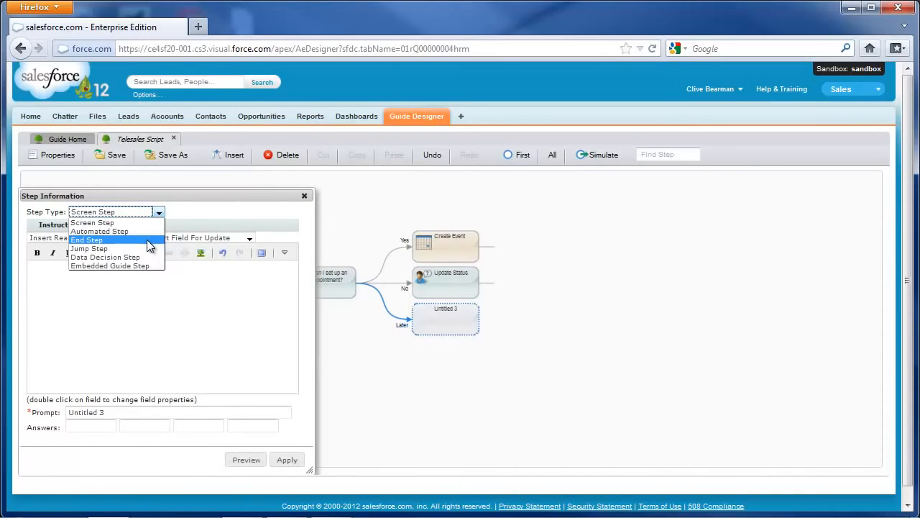
left_click(147, 240)
left_click(137, 416)
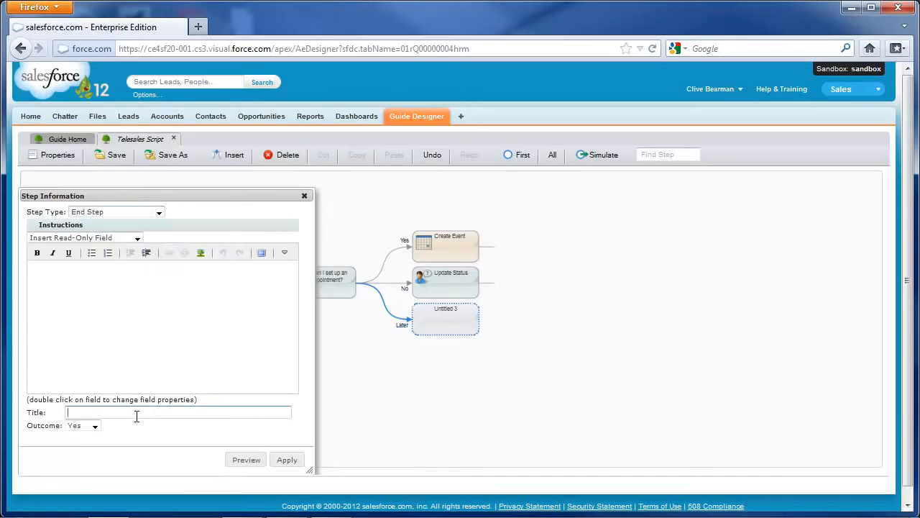
type("Later")
left_click(95, 425)
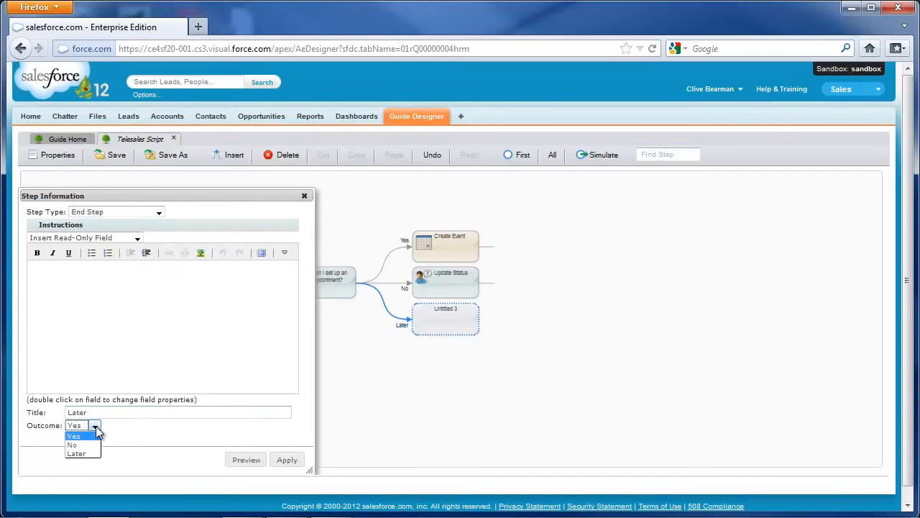
left_click(77, 454)
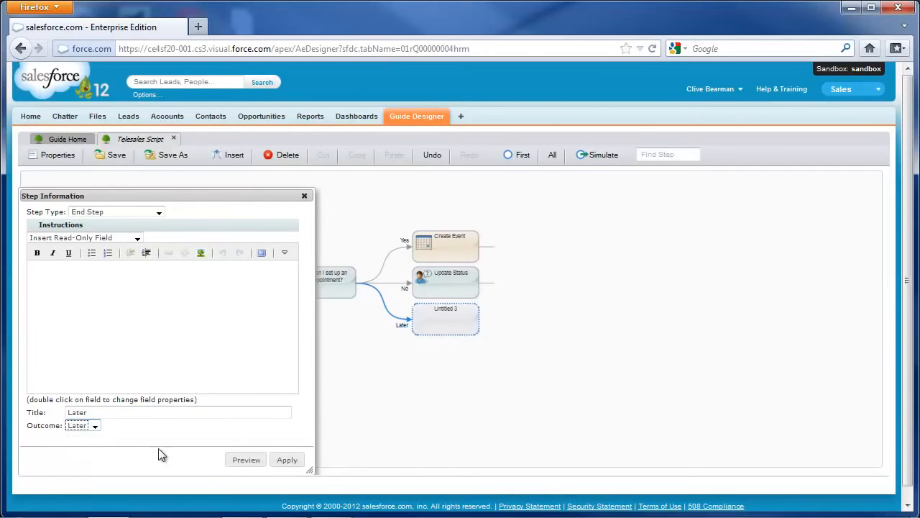
left_click(286, 460)
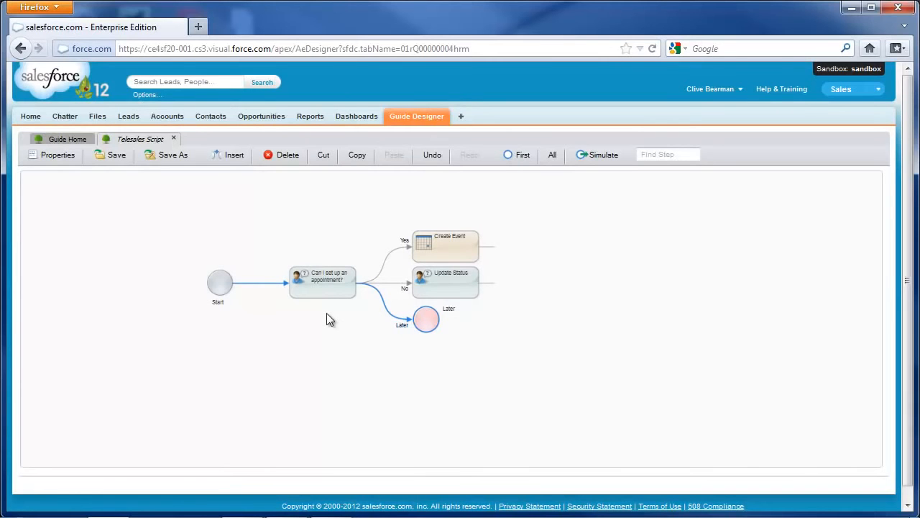
Step: Save the Telesales Script guide, then publish it from the guide list
left_click(116, 159)
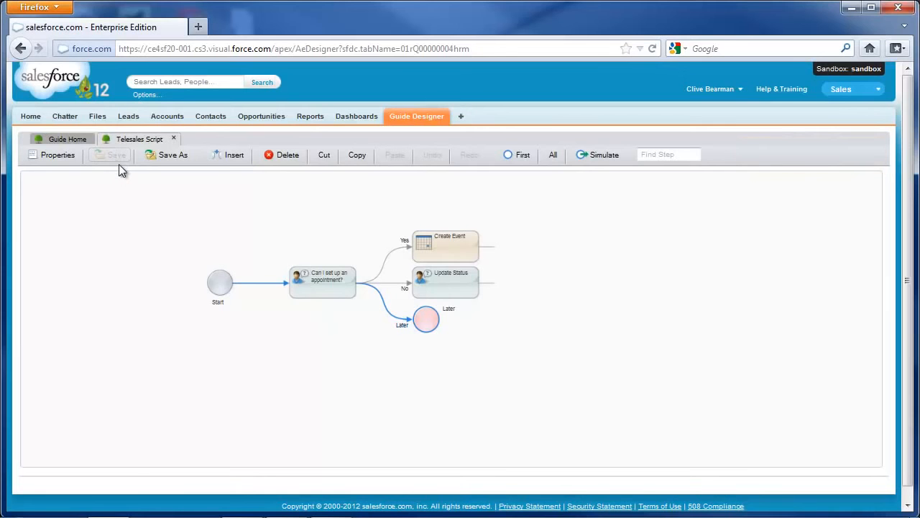
left_click(552, 156)
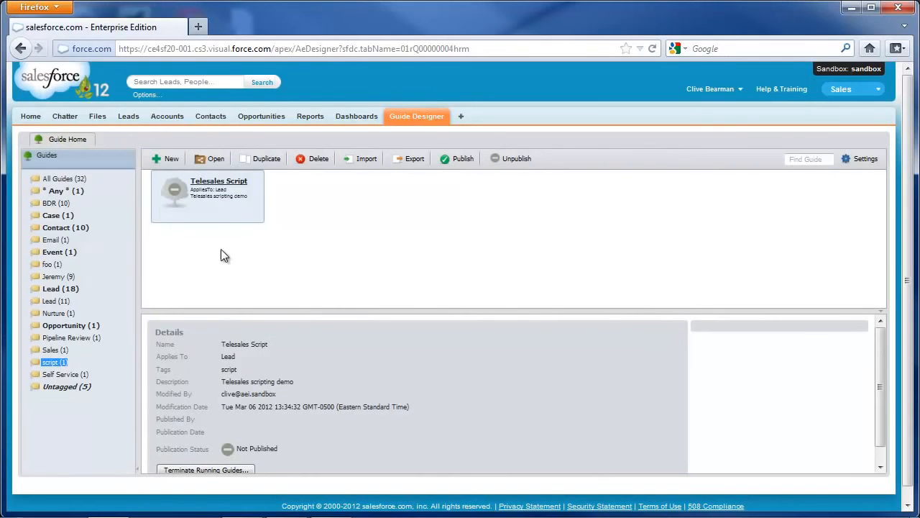
left_click(465, 167)
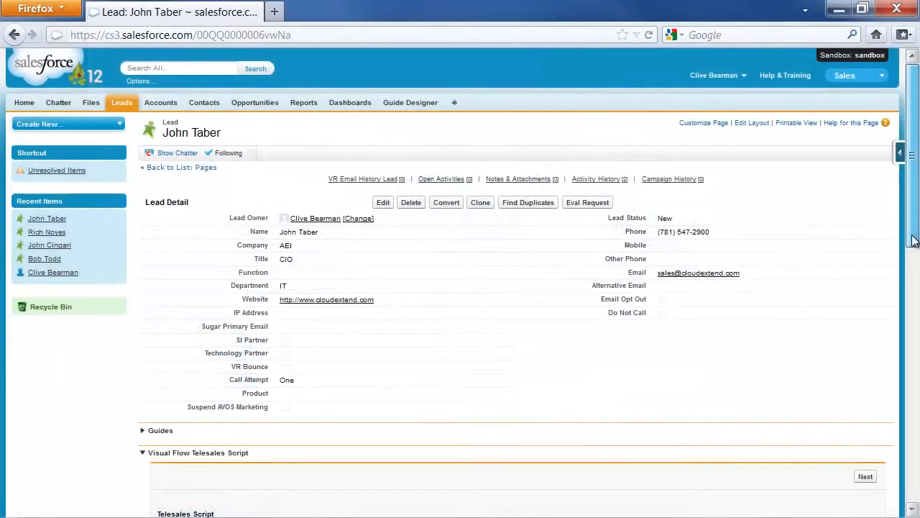
Step: On the lead's Visual Flow Telesales Script, choose February 7, 2012 as the appointment date
left_click_drag(913, 241, 914, 378)
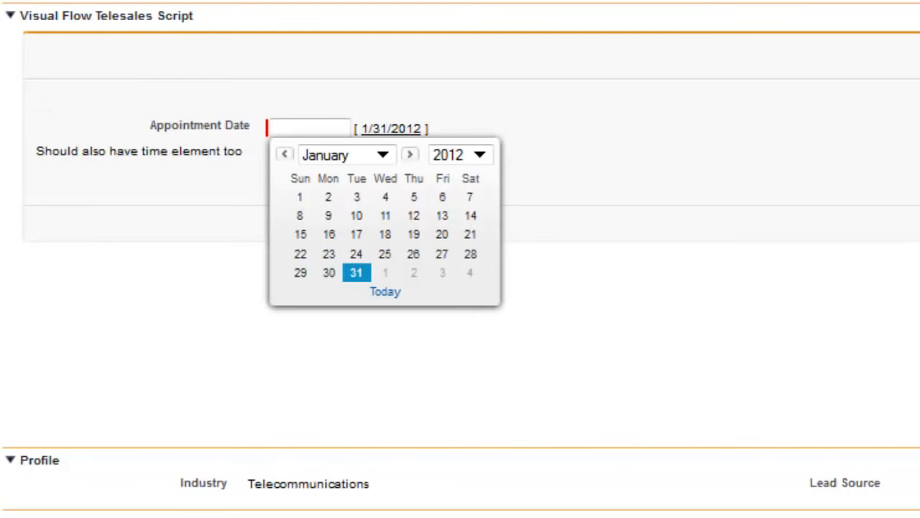
left_click(411, 157)
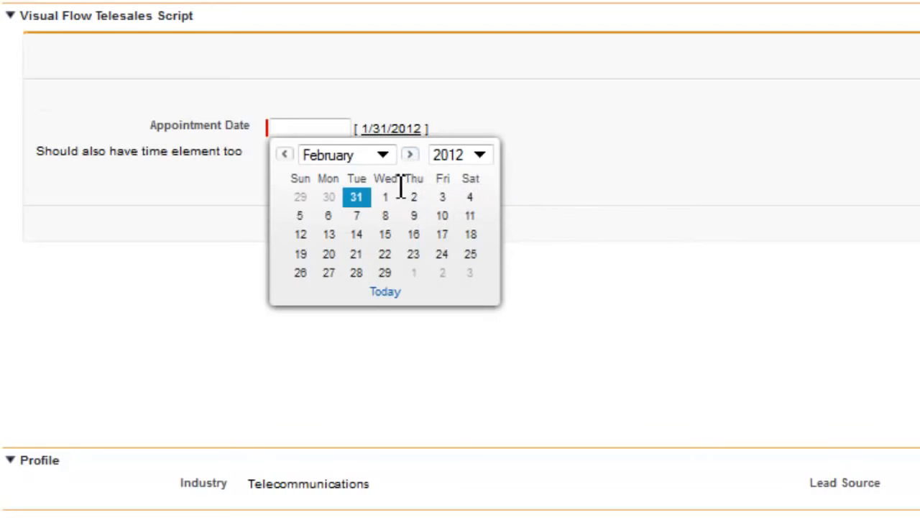
left_click(357, 216)
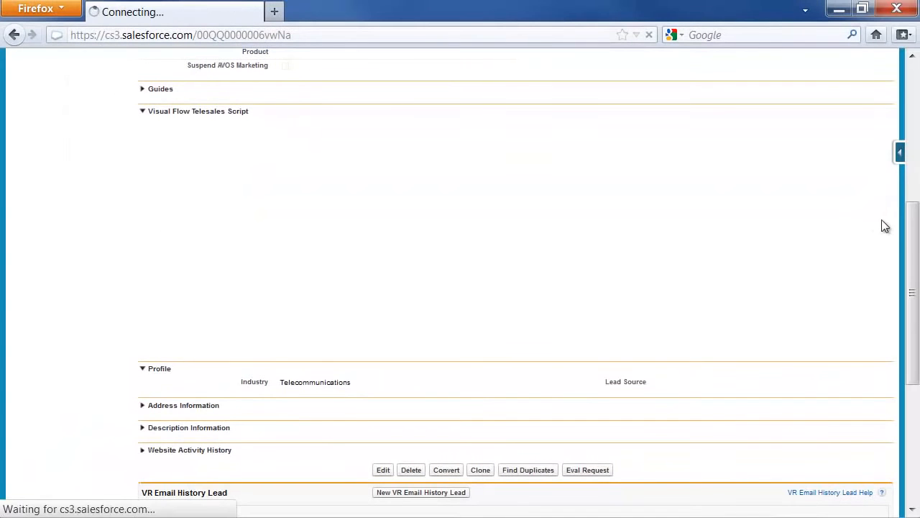
Step: Reload the lead record and check its Open Activities for the scheduled appointment
left_click_drag(913, 241, 914, 102)
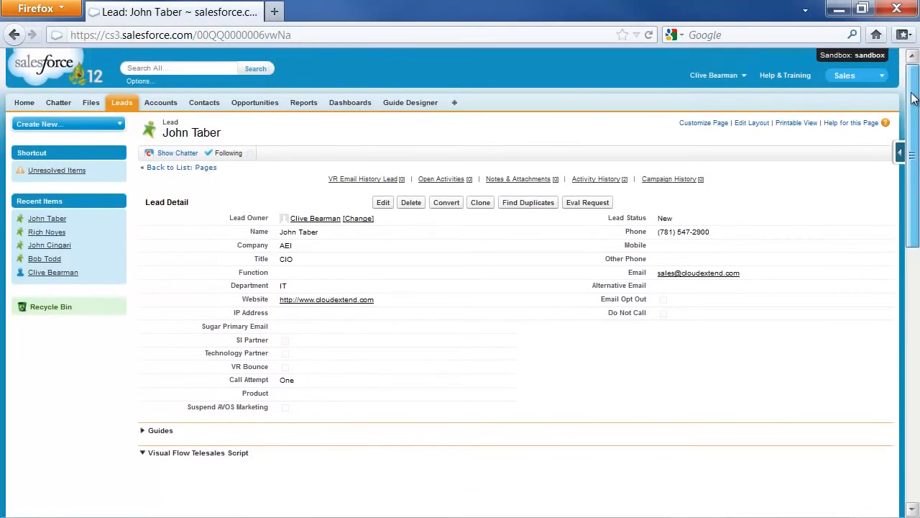
left_click(650, 36)
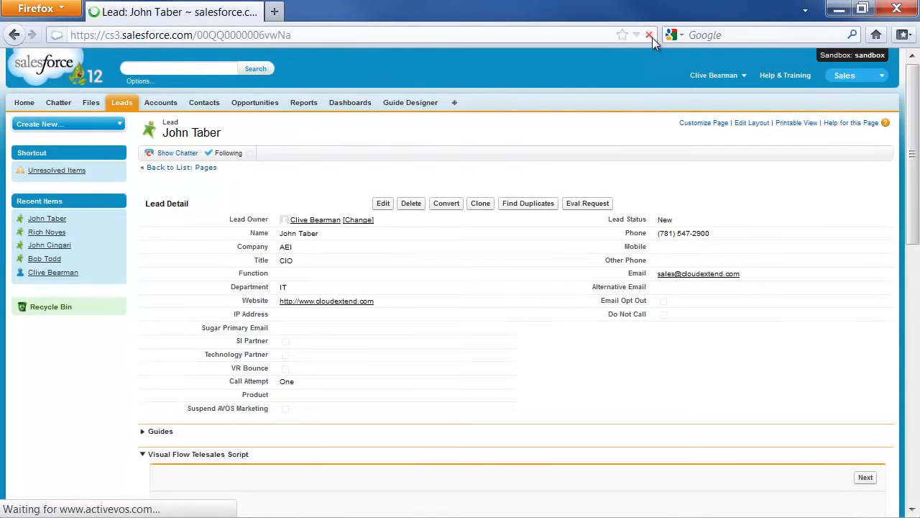
left_click_drag(913, 119, 914, 410)
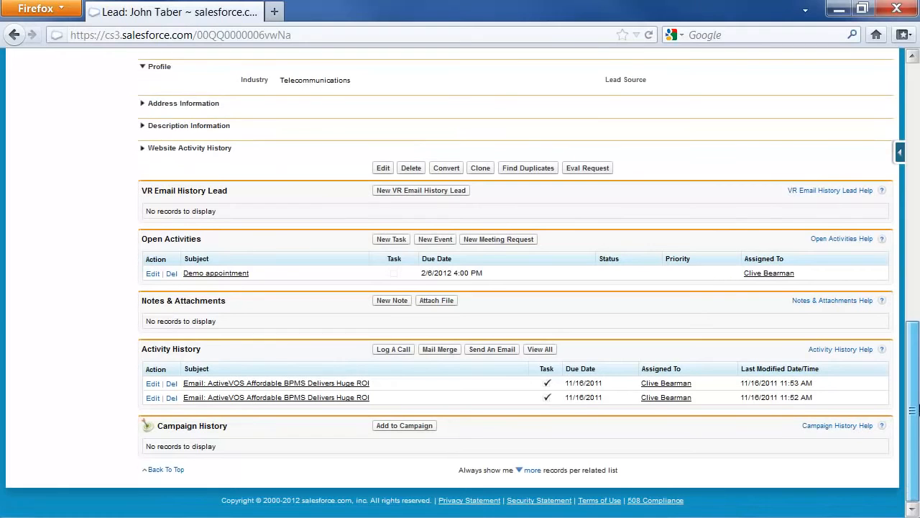
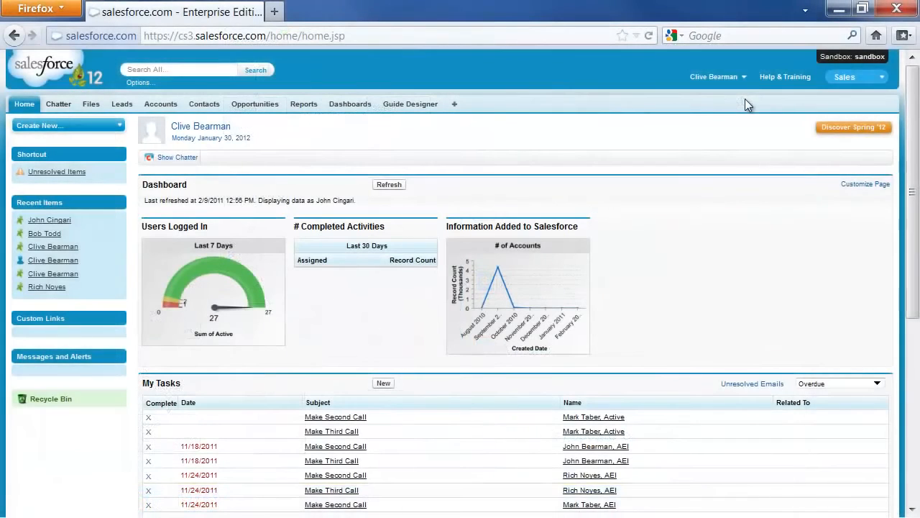
Step: Go to the Flows page under Workflow & Approvals in Setup and start a new flow
left_click(738, 84)
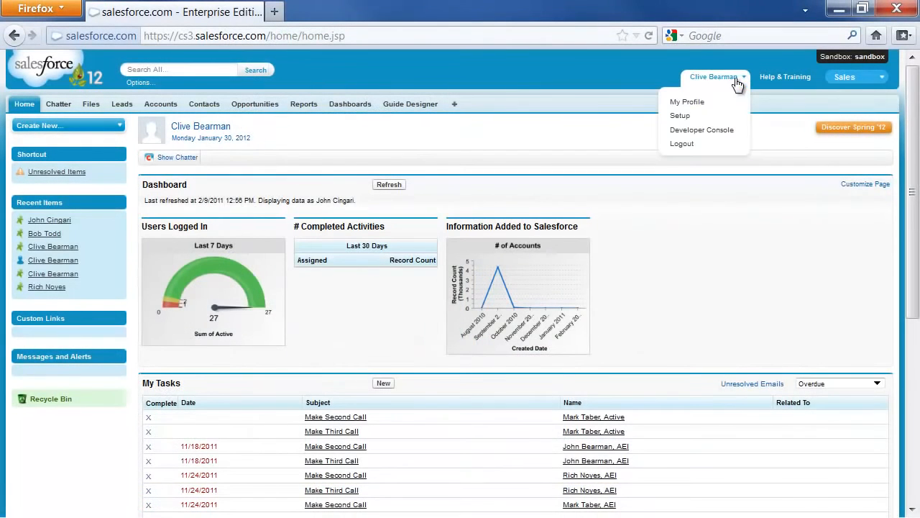
left_click(725, 118)
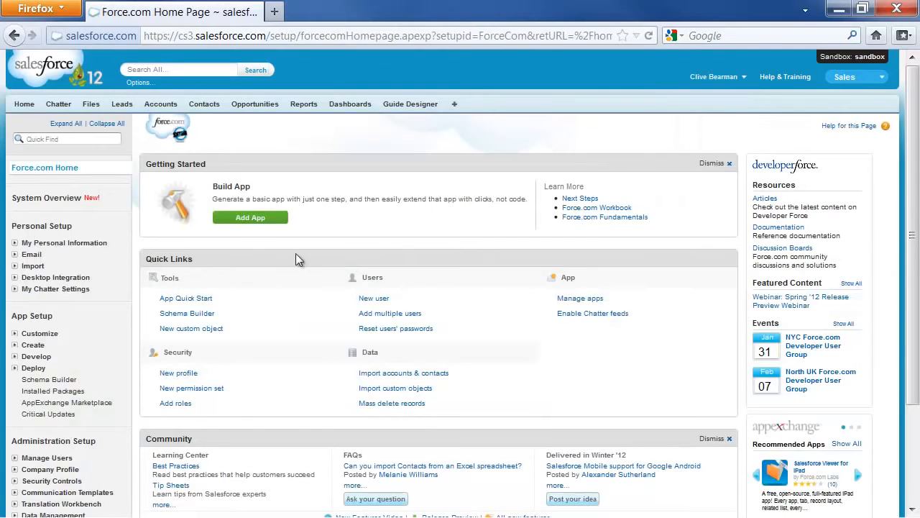
left_click(14, 344)
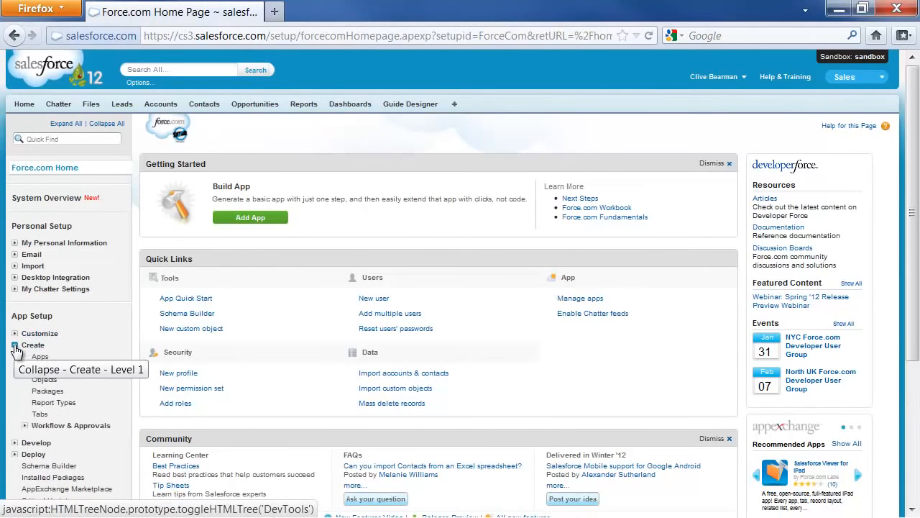
left_click(72, 426)
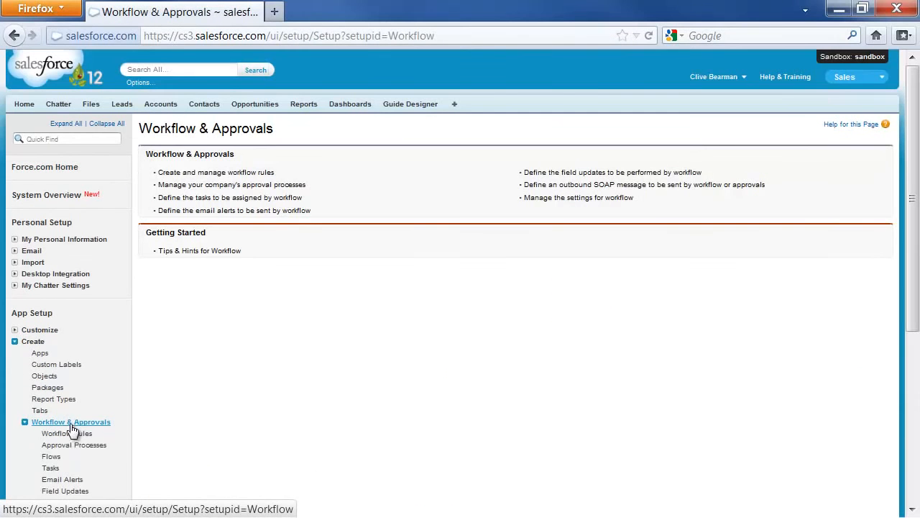
left_click(57, 460)
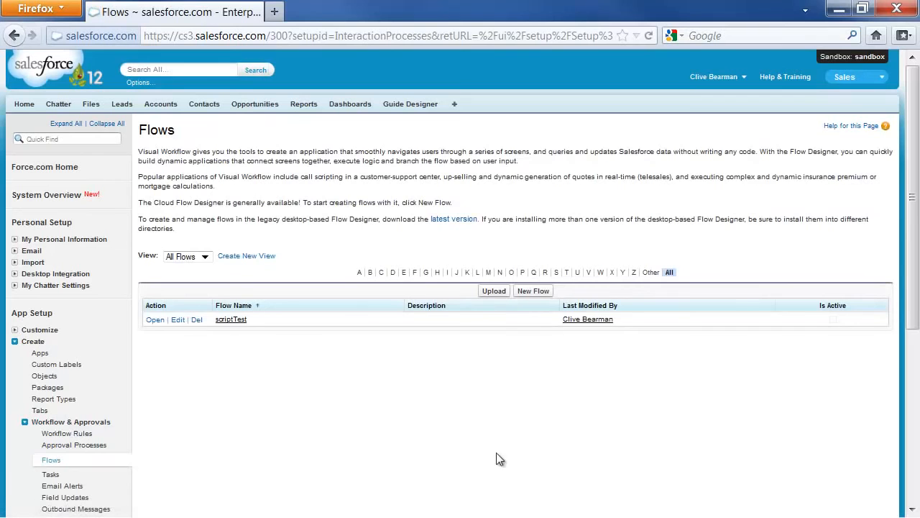
left_click(540, 291)
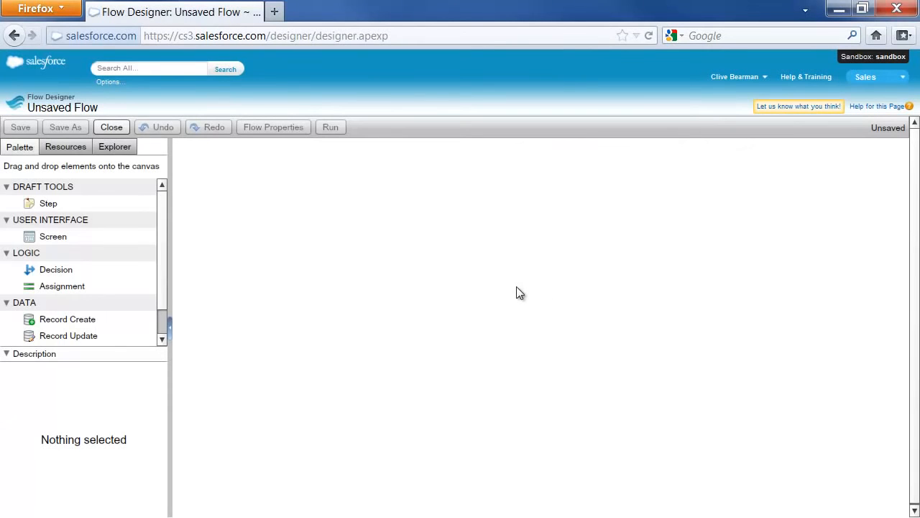
Step: Create a Text variable named varParamLeadID with the description "This is the lead id parameter"
left_click(69, 146)
left_click(72, 213)
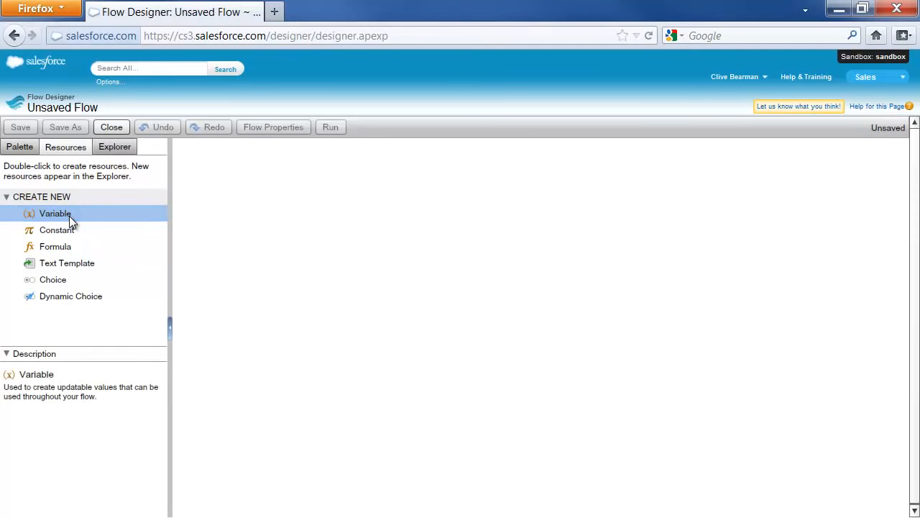
double_click(69, 216)
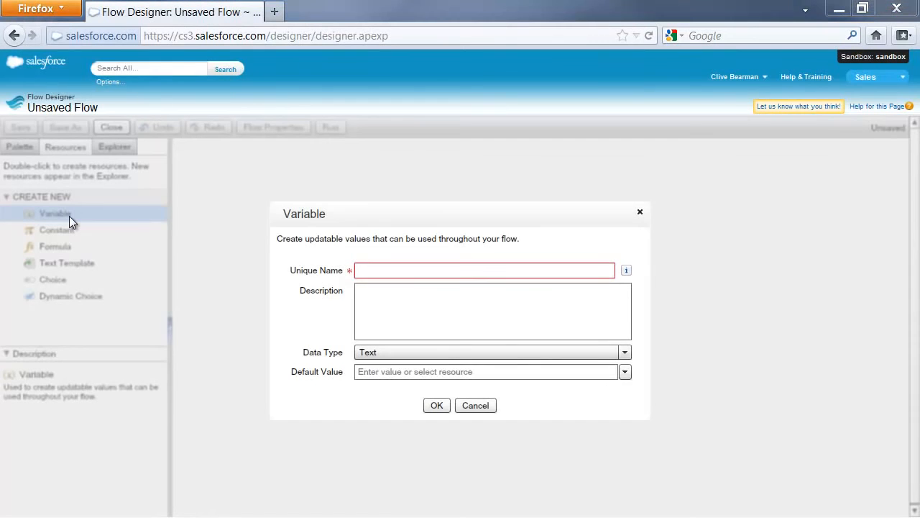
left_click(378, 271)
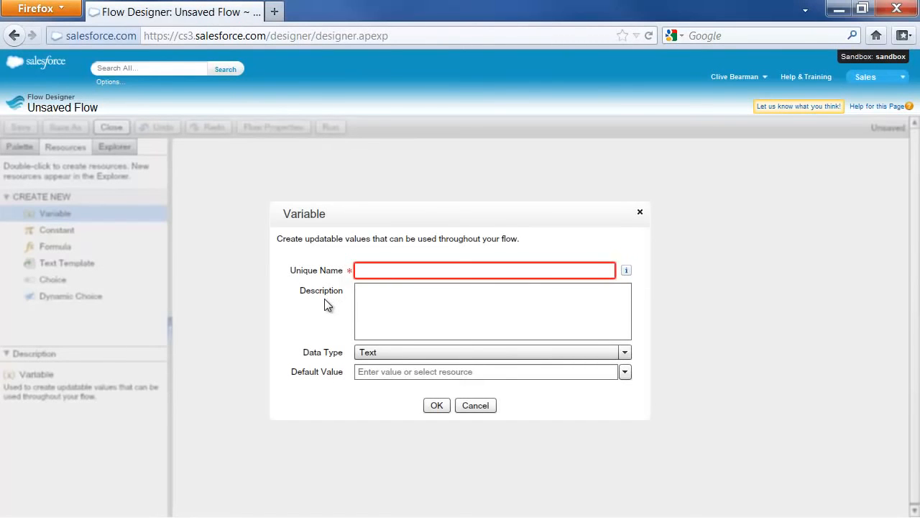
type("varParamLeadID")
left_click(367, 310)
type("This is the lead id parameter")
left_click(439, 406)
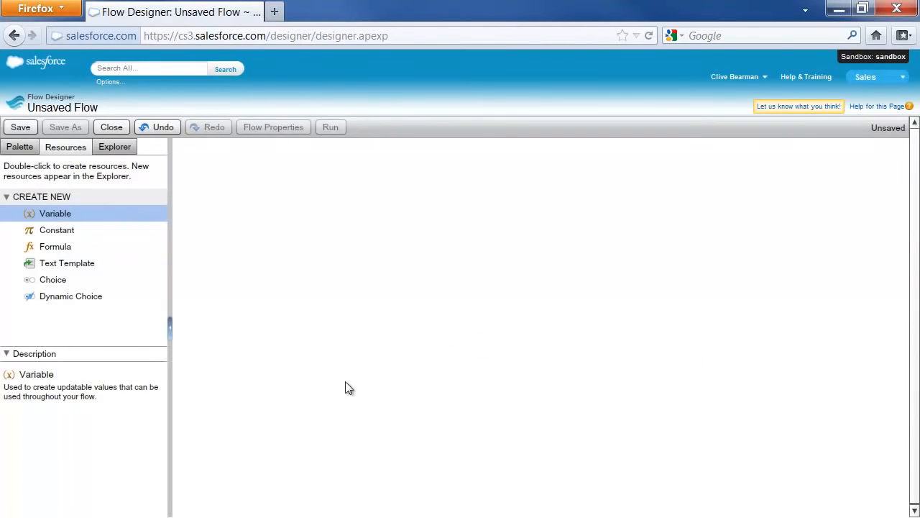
Step: Add a Record Lookup element to the canvas, named "Look Up Lead" with the unique name Look_Up_Lead
left_click(19, 147)
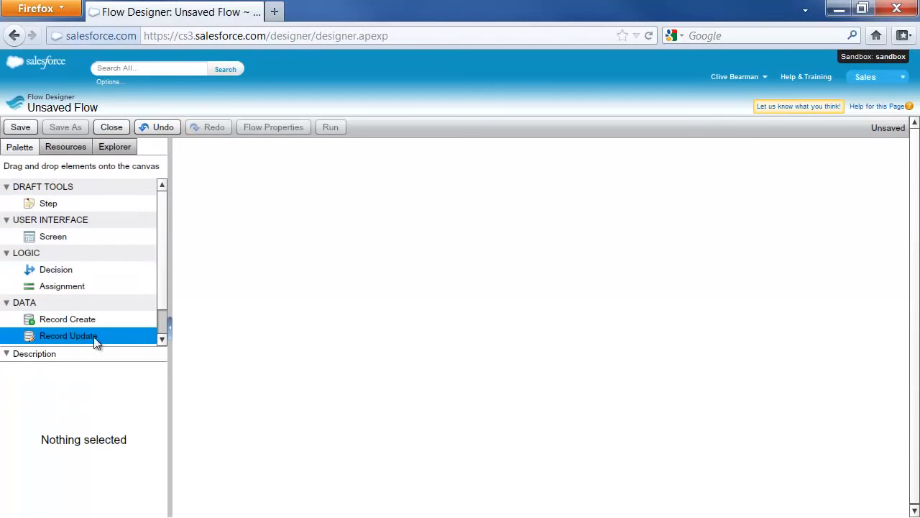
left_click(162, 339)
left_click(162, 339)
left_click_drag(92, 318, 375, 199)
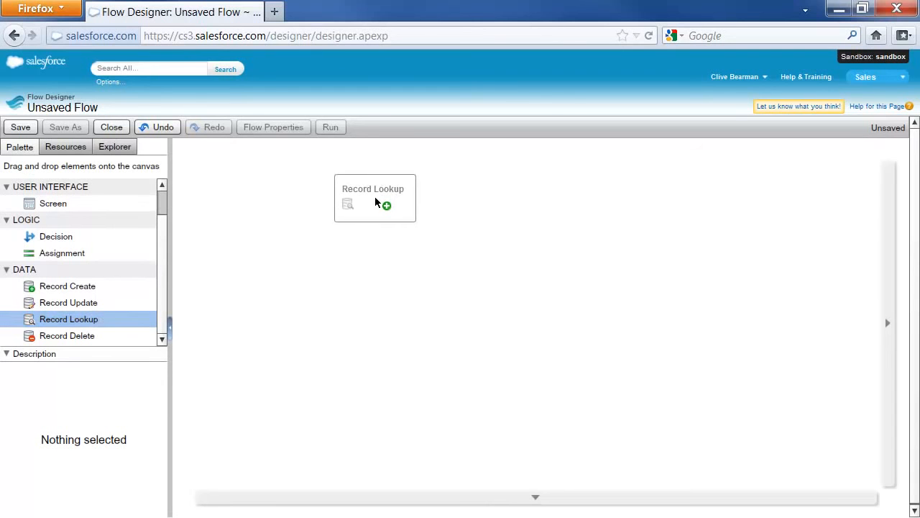
type("Look Up Lead")
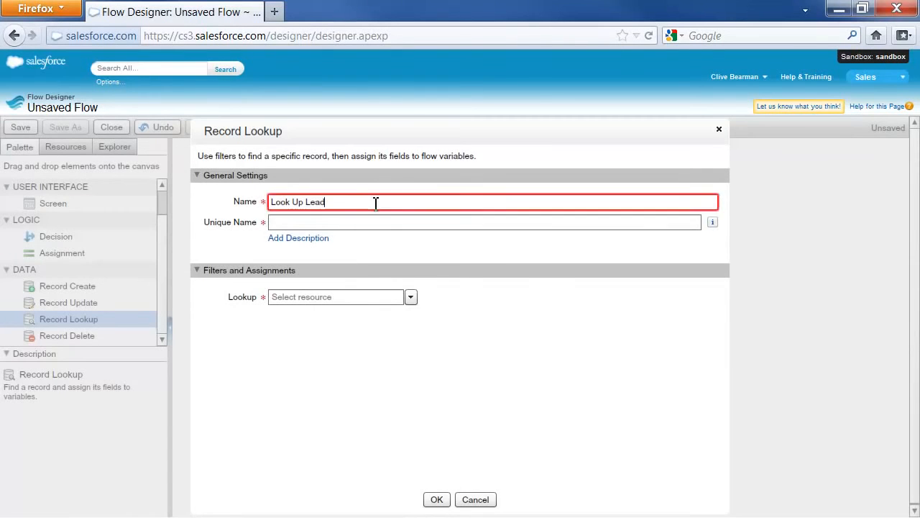
key("Tab")
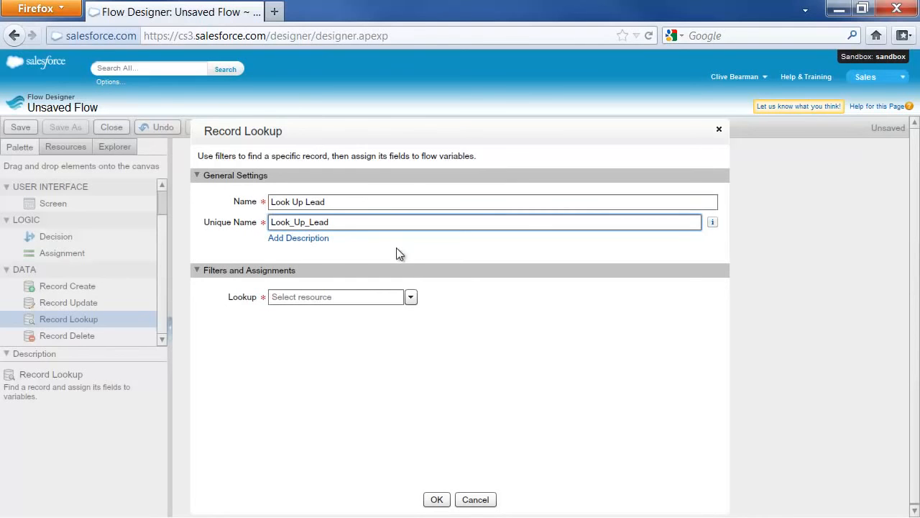
Step: Set the record lookup to search the standard Lead object
left_click(411, 297)
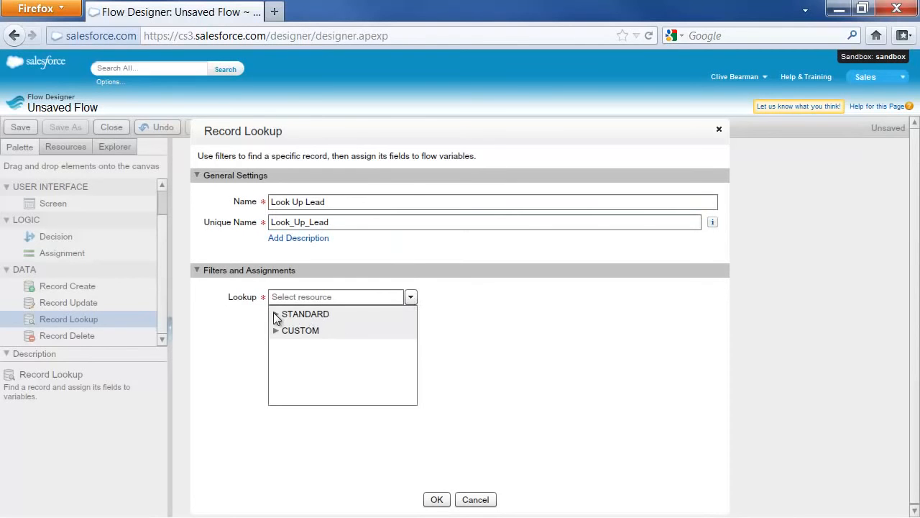
left_click(275, 314)
scroll(411, 322, "down", 3)
left_click_drag(411, 328, 413, 367)
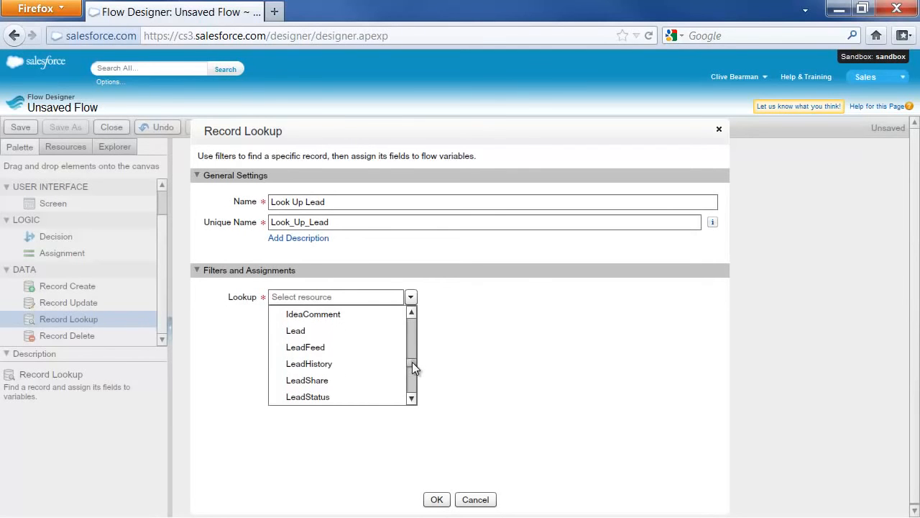
left_click(355, 330)
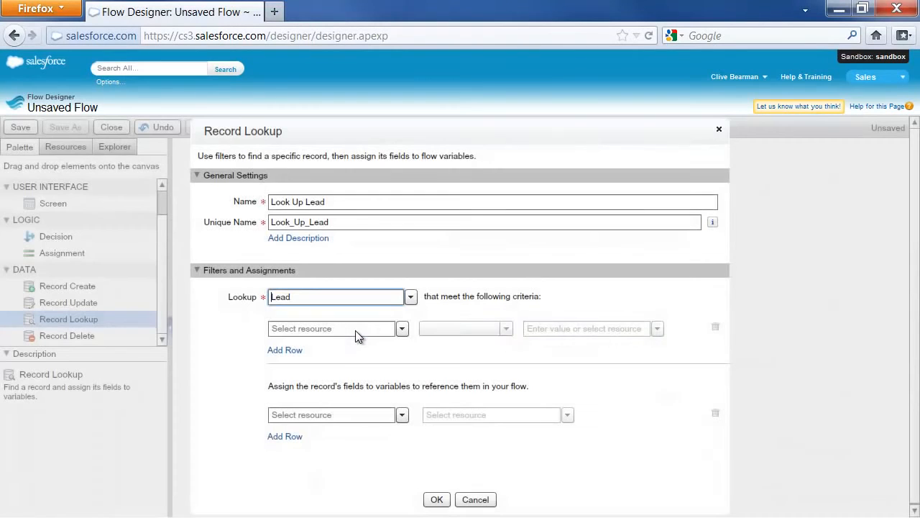
Step: Filter the lead lookup to records whose Id equals the varParamLeadID variable
left_click(403, 329)
left_click(281, 348)
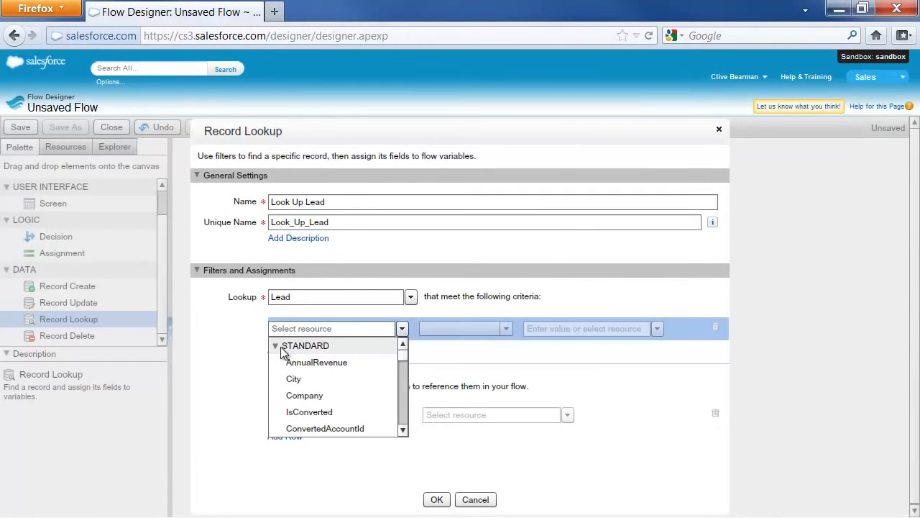
left_click_drag(405, 356, 405, 395)
left_click(381, 392)
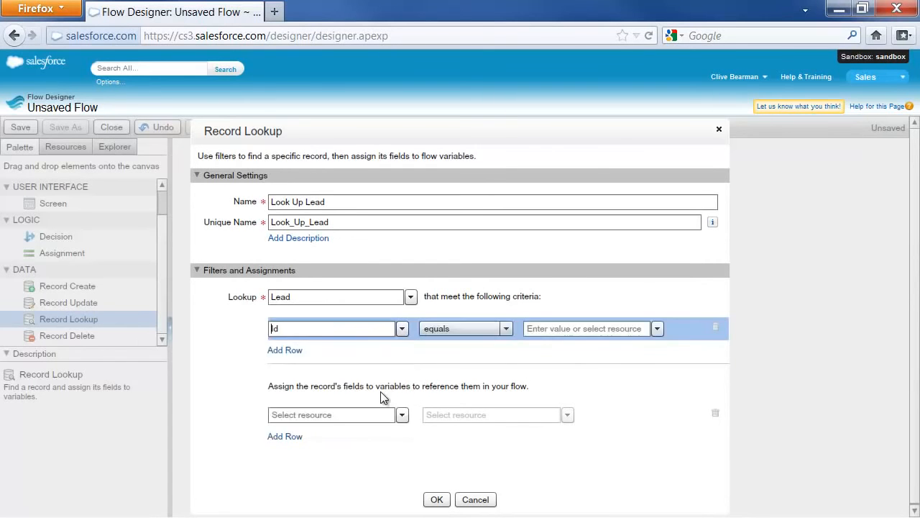
left_click(550, 332)
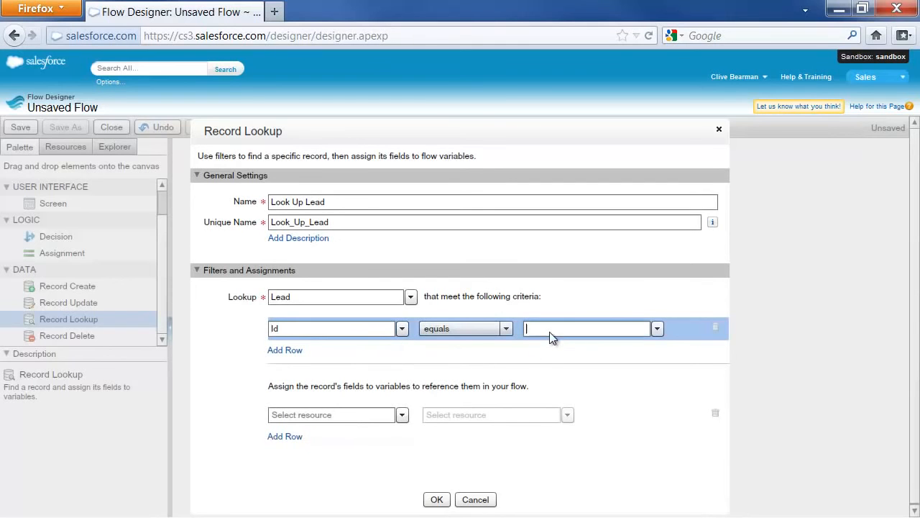
left_click(657, 331)
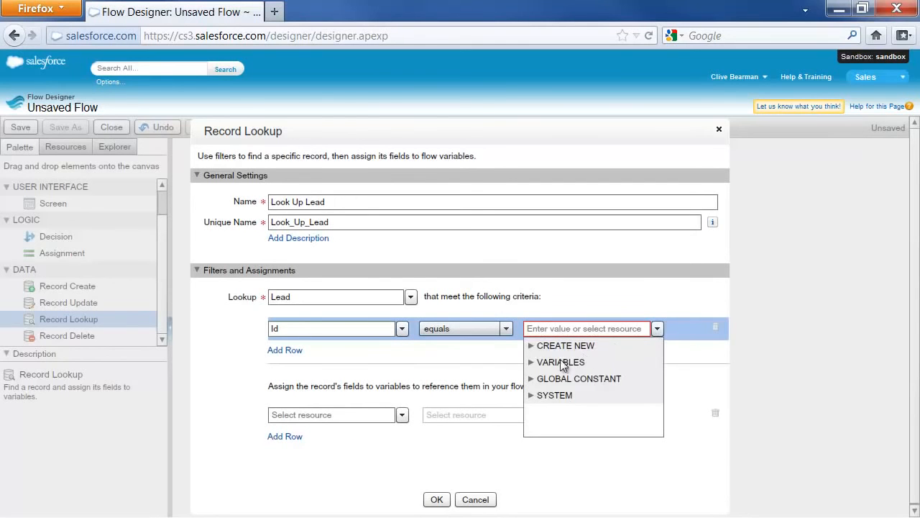
left_click(531, 364)
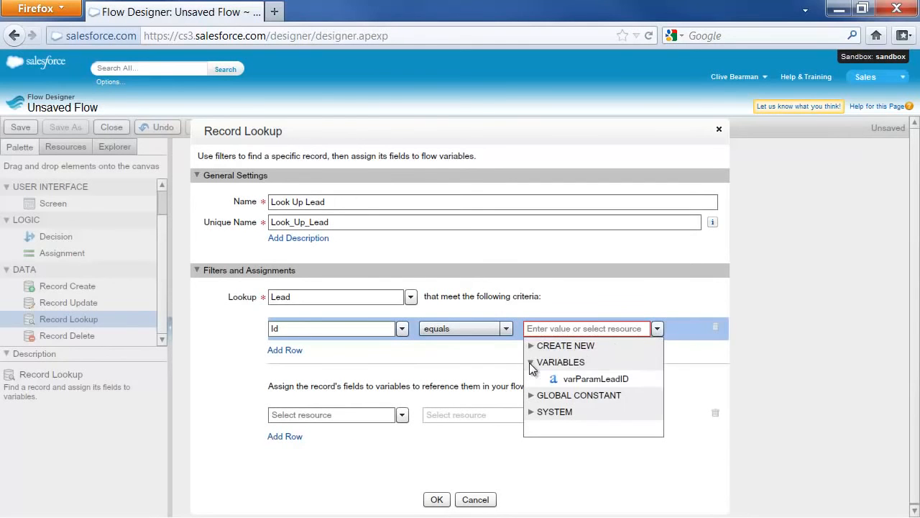
left_click(573, 378)
Step: Choose the Lead's standard Status field as the record field to assign to a flow variable
left_click(403, 415)
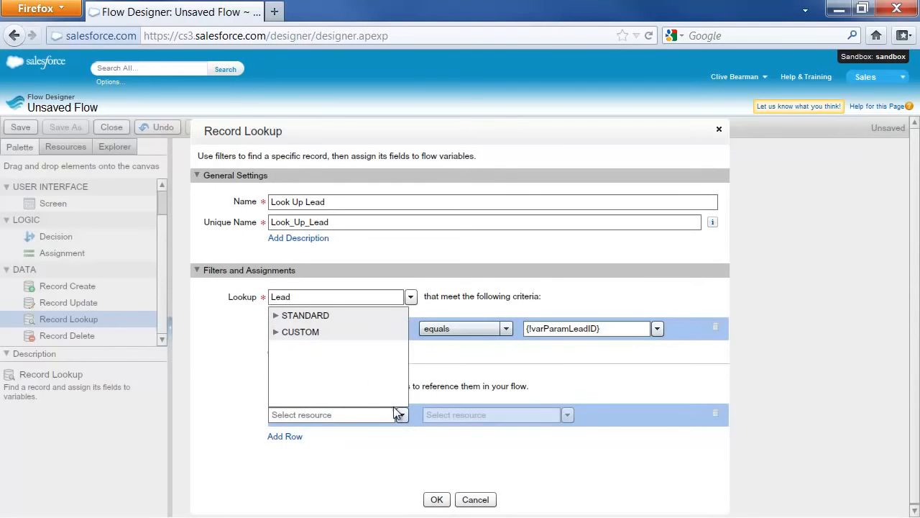
left_click(277, 316)
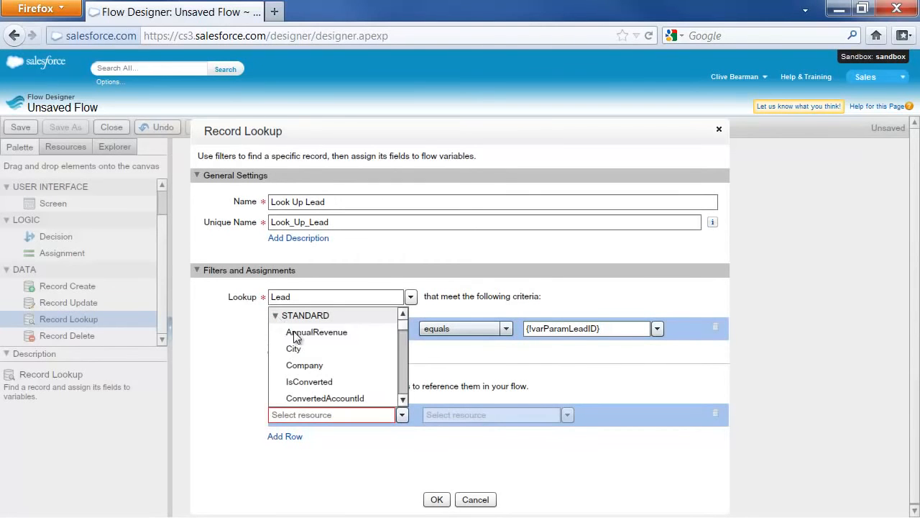
left_click(403, 400)
left_click(403, 400)
left_click(402, 400)
left_click(403, 400)
left_click(402, 400)
left_click(403, 400)
left_click(403, 400)
left_click(403, 400)
left_click(403, 399)
left_click(403, 400)
left_click(403, 400)
left_click(403, 400)
left_click(403, 400)
left_click(402, 400)
left_click(403, 399)
left_click(402, 400)
left_click(403, 399)
left_click(403, 399)
left_click(403, 400)
left_click(403, 399)
left_click(403, 400)
left_click(403, 400)
left_click(403, 400)
left_click(403, 400)
left_click(403, 400)
left_click(403, 399)
left_click(402, 400)
left_click(403, 400)
left_click(402, 400)
left_click(379, 382)
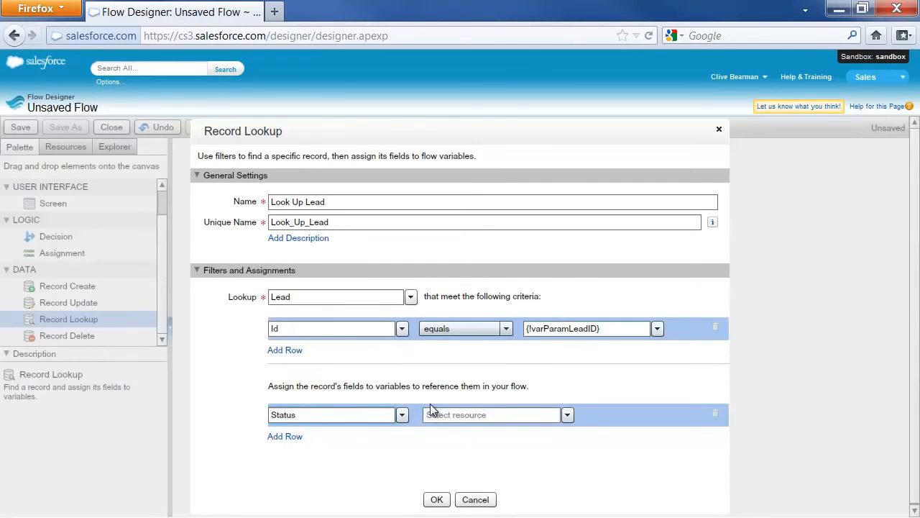
Step: Assign Status to a new Text variable varLeadStatus described as "Lead status variable", and finish the record lookup
left_click(453, 415)
left_click(567, 415)
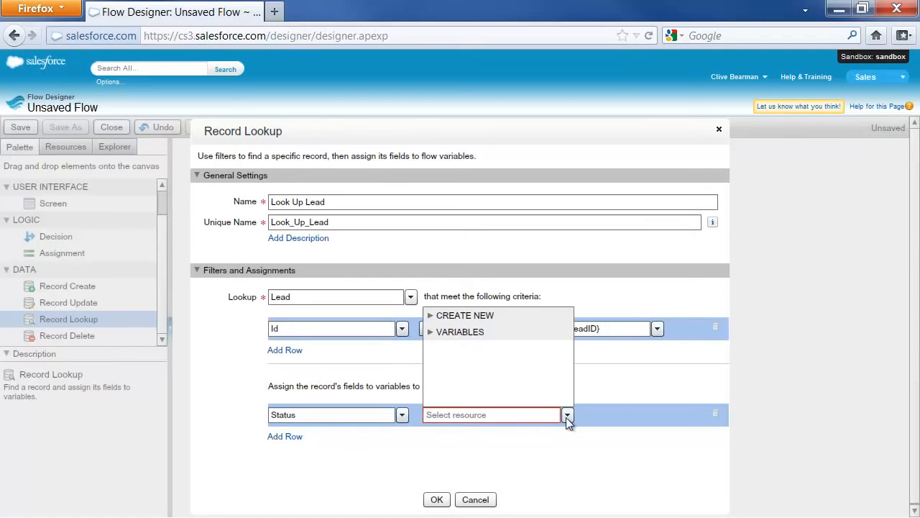
left_click(432, 316)
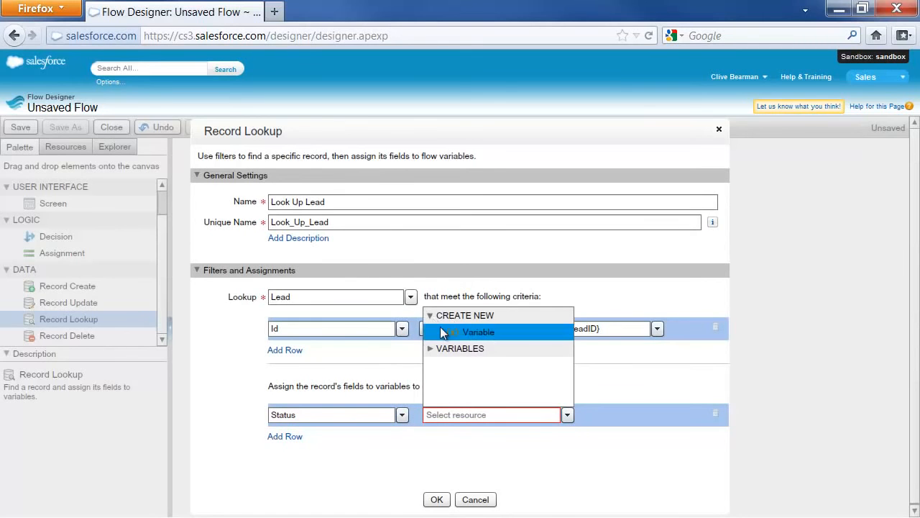
left_click(480, 335)
type("varLeadStatus")
left_click(482, 339)
type("Lead status variable")
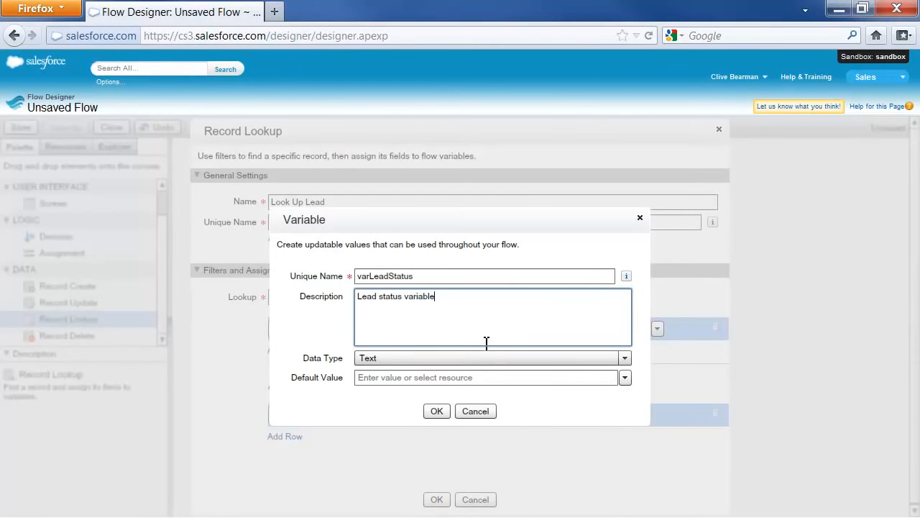
left_click(444, 411)
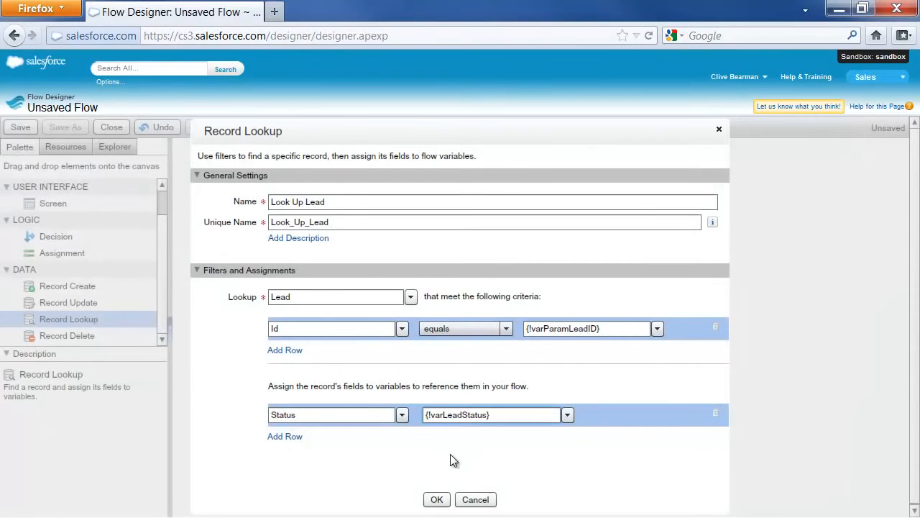
left_click(439, 498)
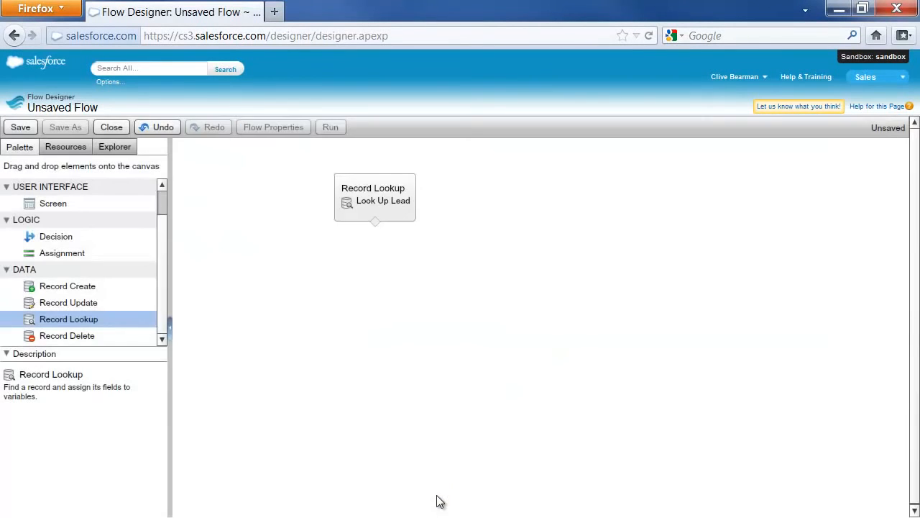
Step: Add a Decision element below Look Up Lead, named "Lead Record Found" with the unique name Lead_Record_Found
left_click_drag(67, 236, 374, 285)
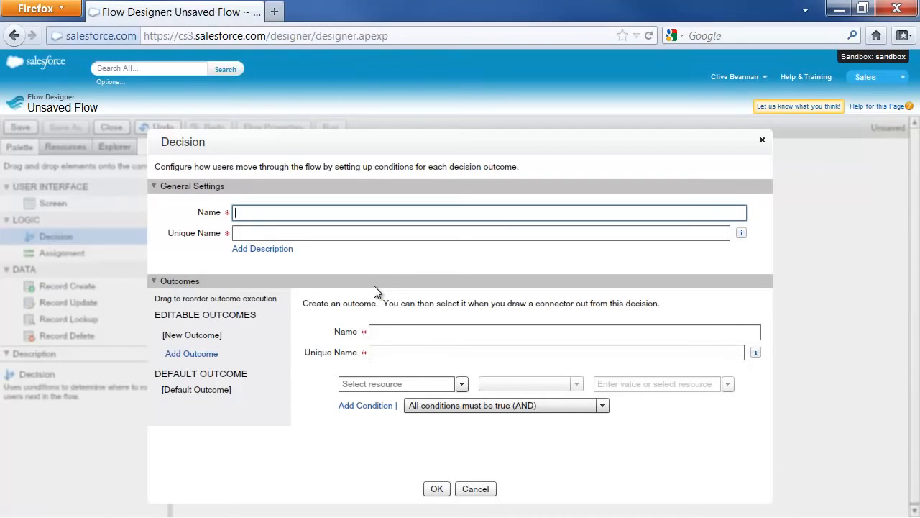
type("Lead Record Found")
key("Tab")
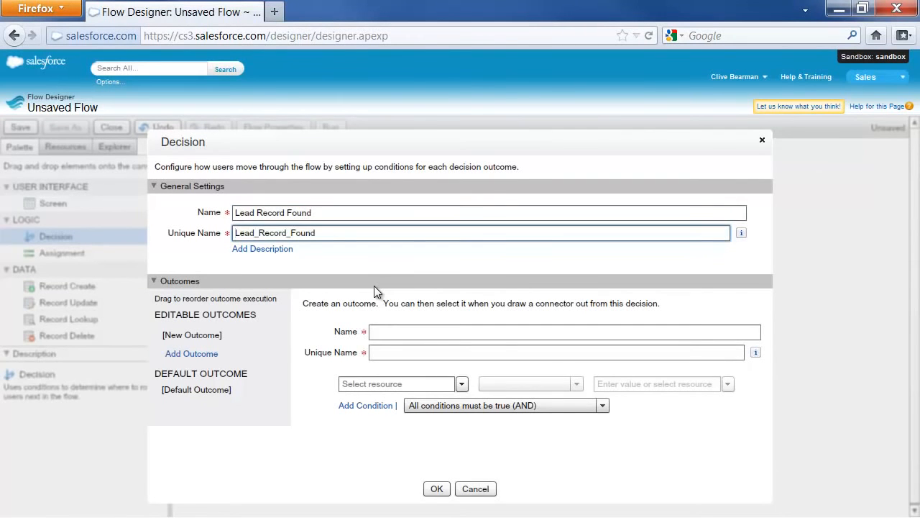
Step: Define the decision outcome "Lead Found" with the condition that Look_Up_Lead equals $GlobalConstant.True
left_click(396, 330)
type("Lead Found")
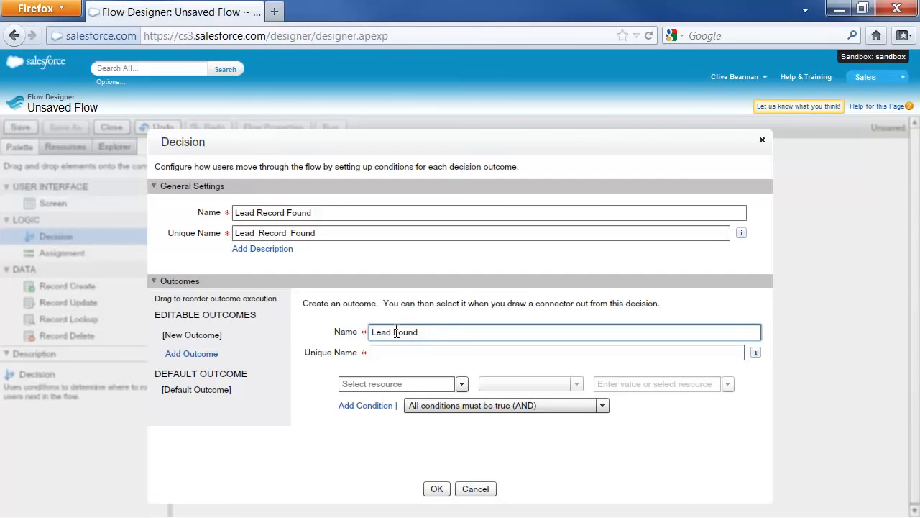
left_click(462, 384)
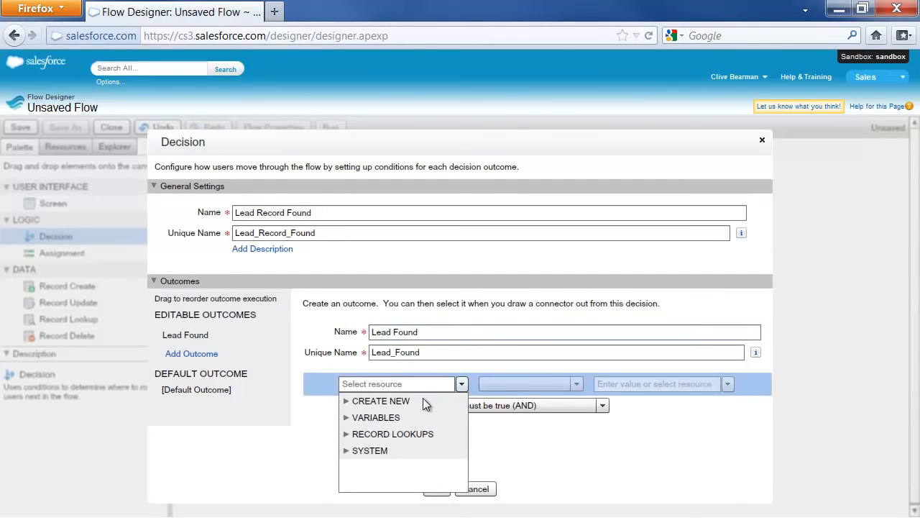
left_click(348, 434)
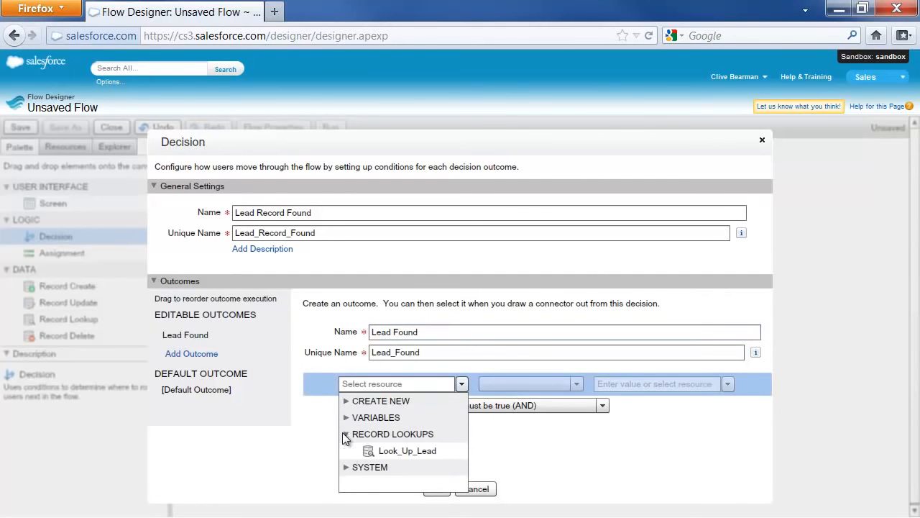
left_click(378, 450)
left_click(576, 383)
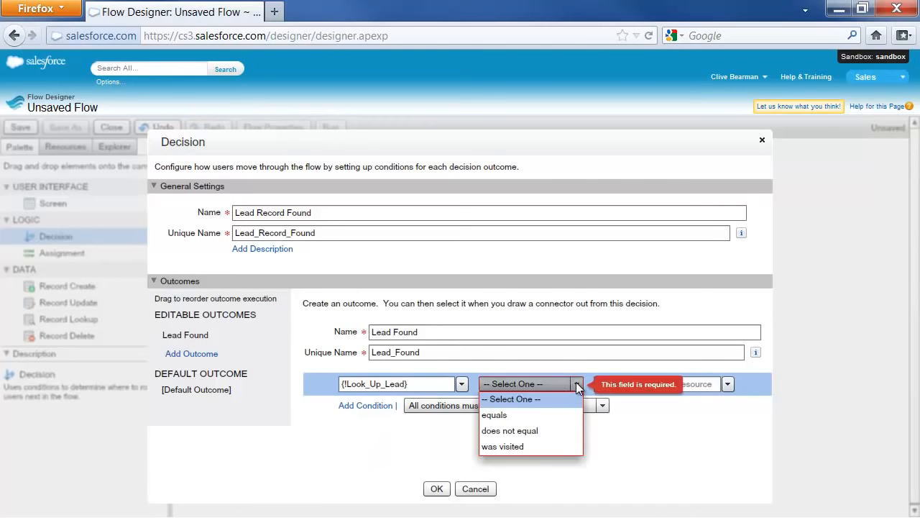
left_click(544, 412)
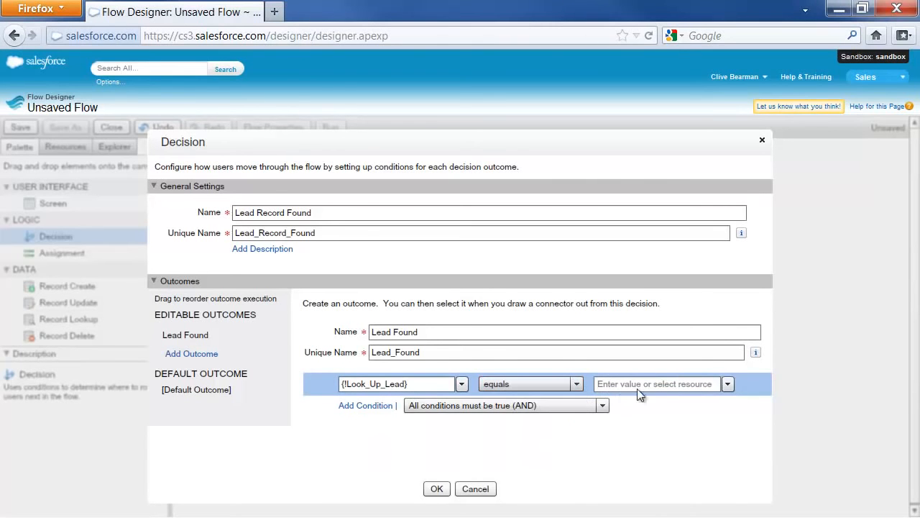
left_click(728, 385)
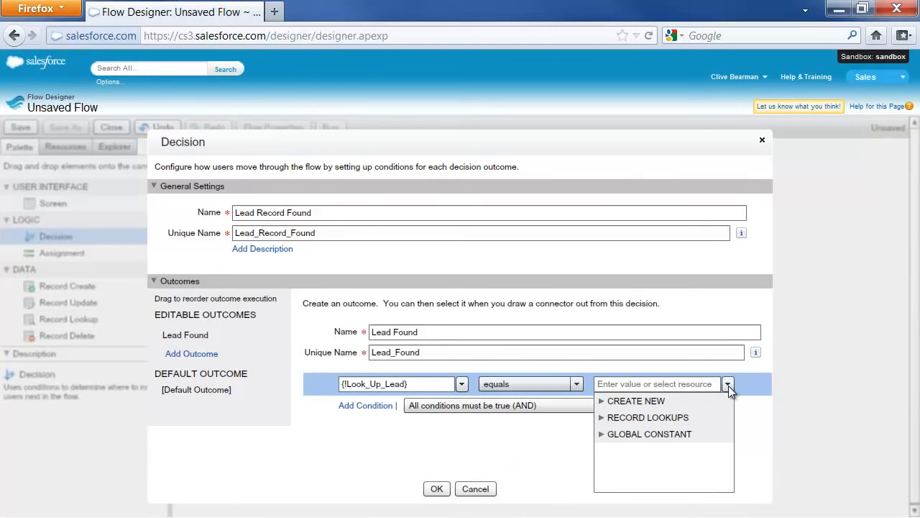
left_click(602, 435)
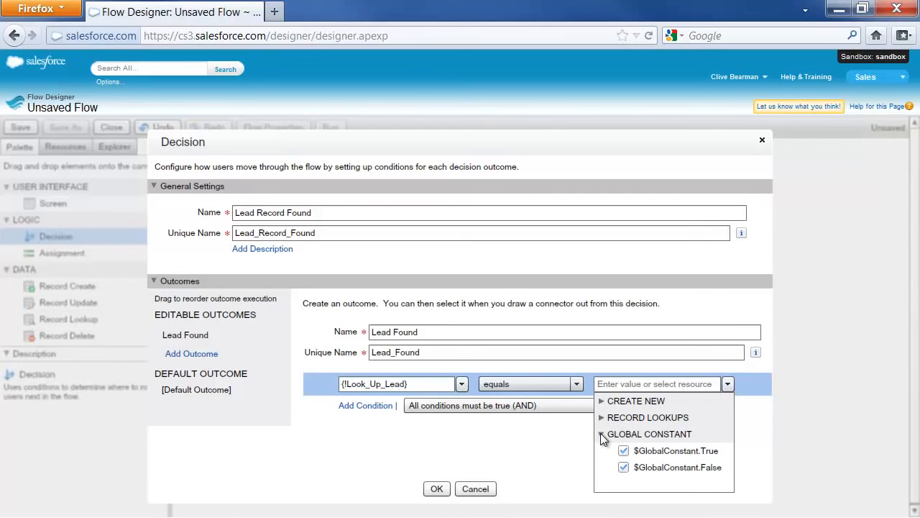
left_click(642, 449)
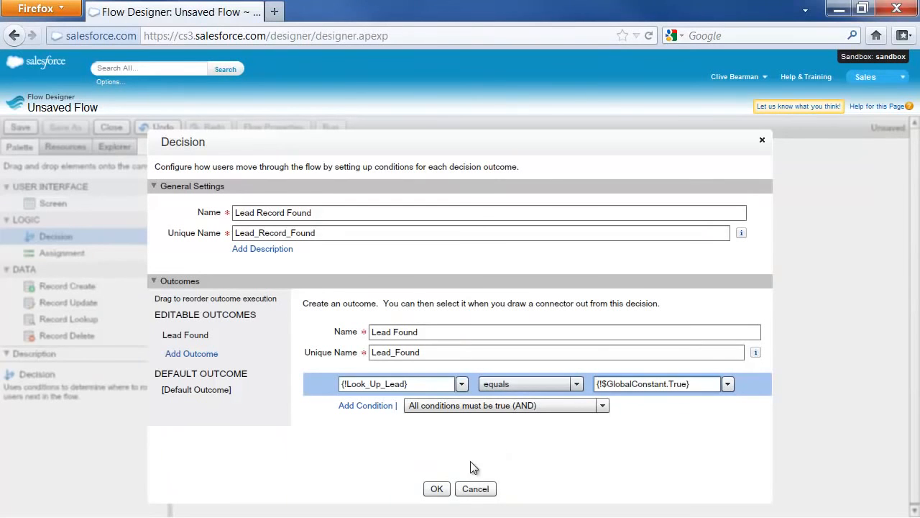
left_click(439, 490)
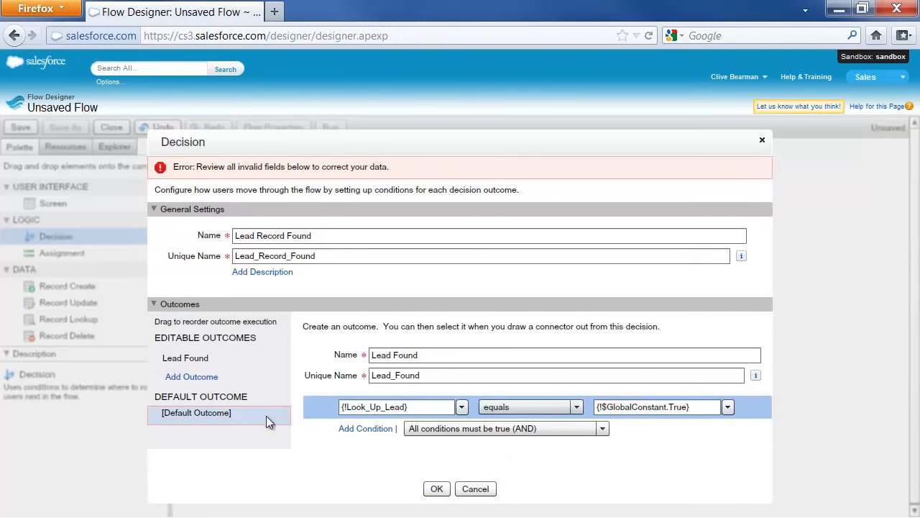
Step: Name the default outcome "Lead Found" and remove the blank editable outcome
left_click(238, 414)
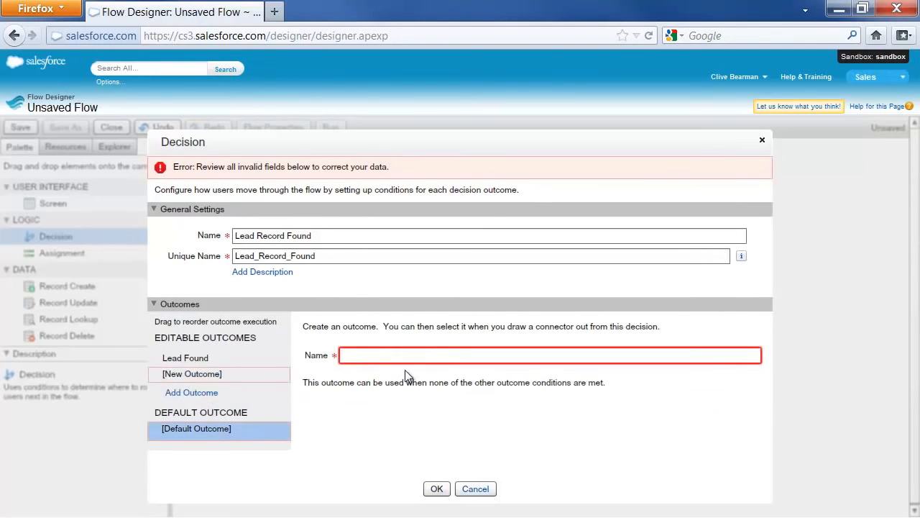
type("Lead Found")
left_click(437, 489)
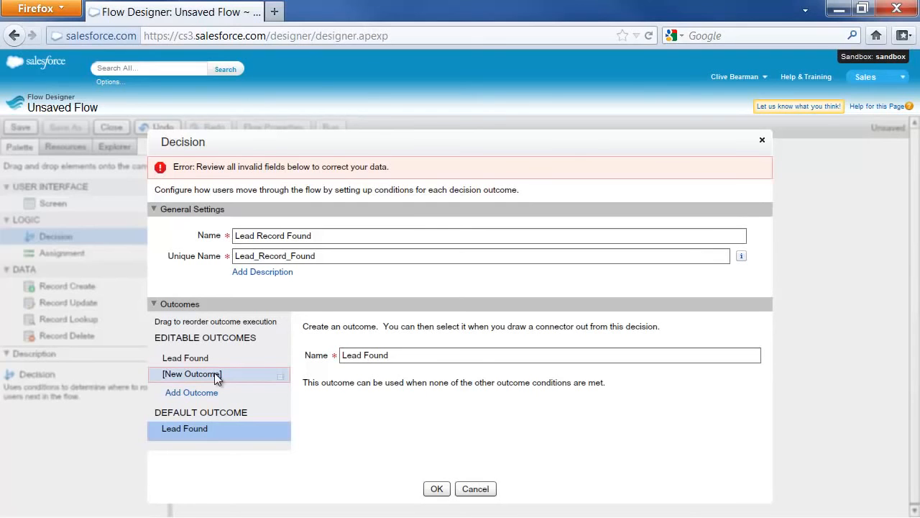
left_click(281, 376)
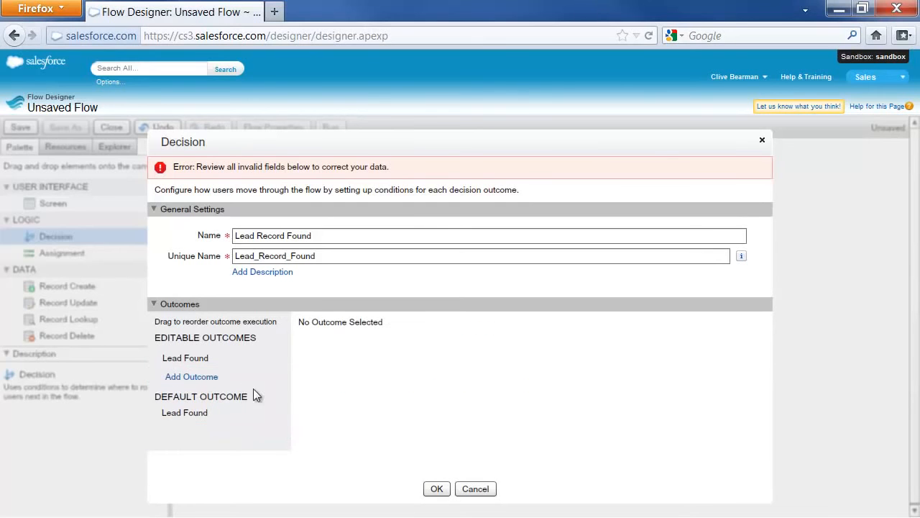
Step: Add a second editable outcome named "Lead Not Found" with the unique name Lead_Not_Found
left_click(213, 374)
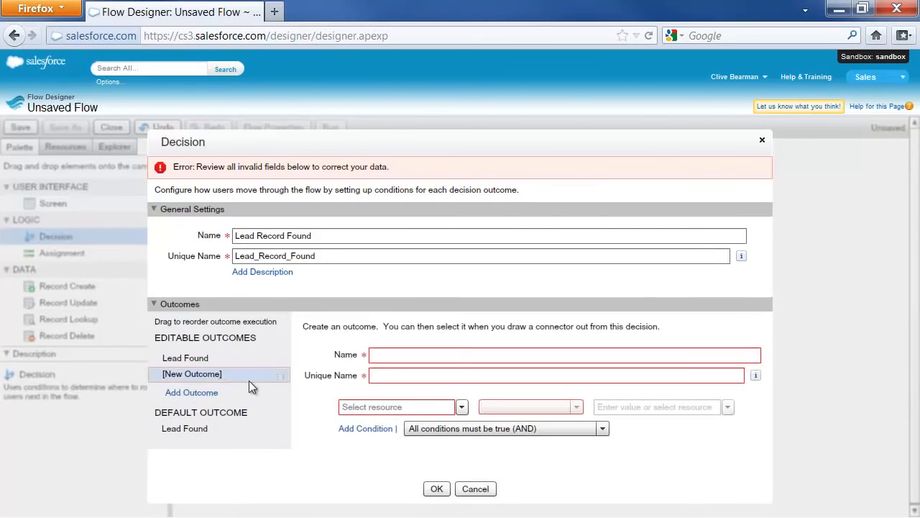
left_click(400, 356)
type("Lead Not Found")
left_click(407, 374)
Step: Set the Lead Not Found condition to Look_Up_Lead equals $GlobalConstant.False and finish the decision
left_click(463, 408)
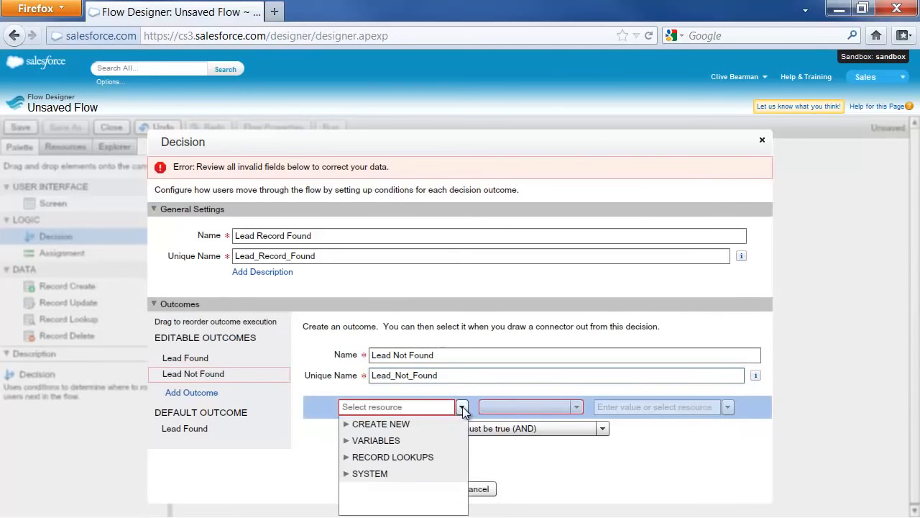
left_click(350, 458)
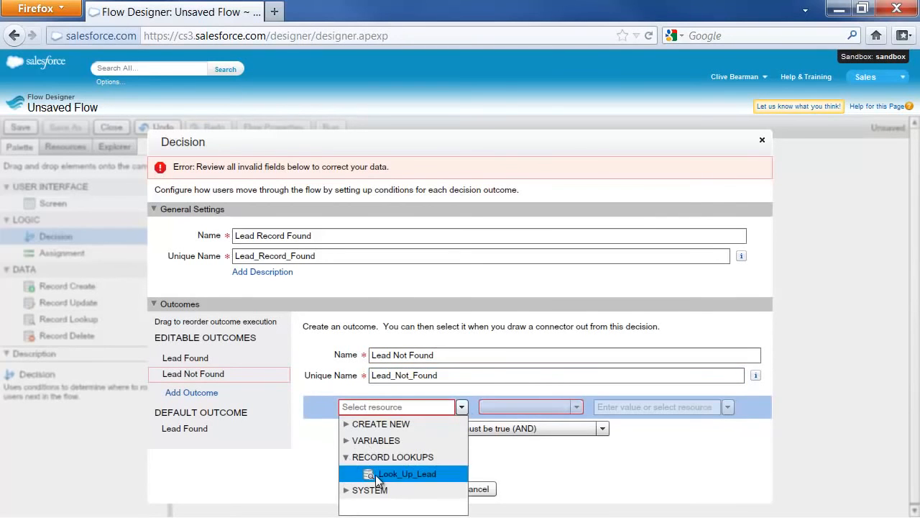
left_click(374, 473)
left_click(558, 408)
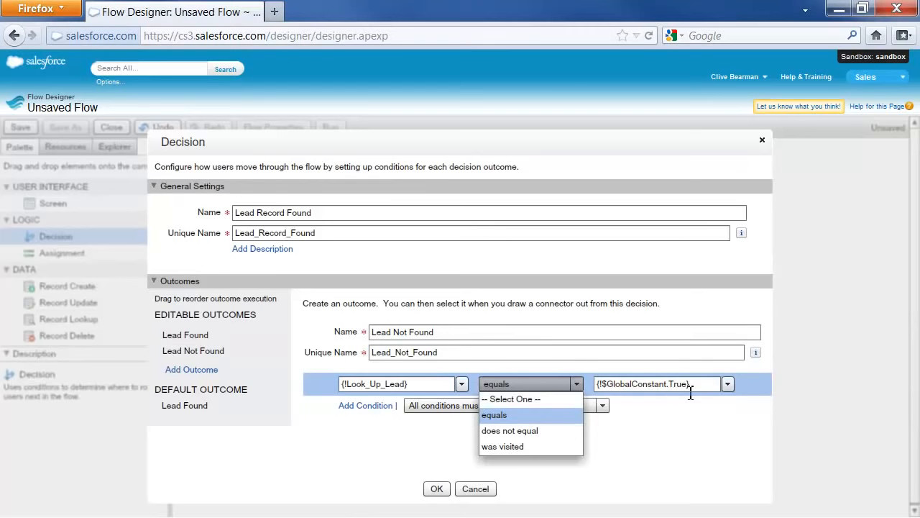
left_click(727, 384)
left_click(610, 431)
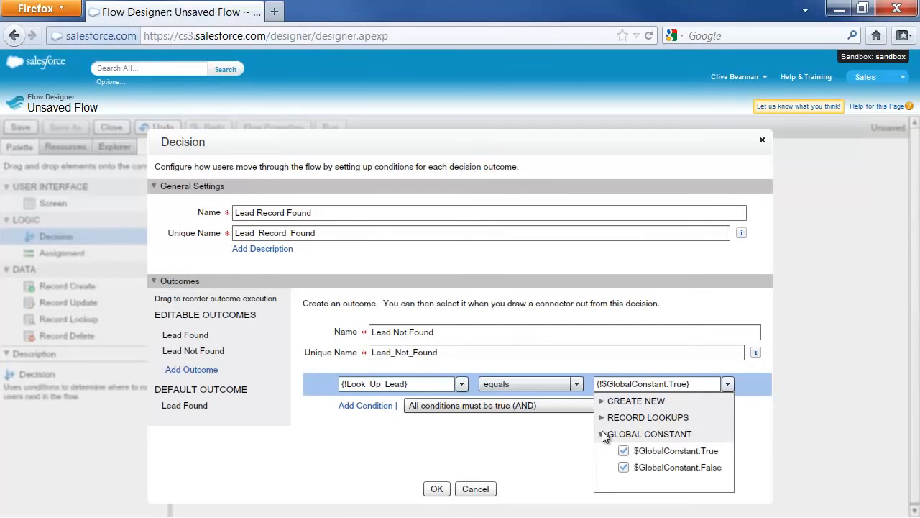
left_click(653, 464)
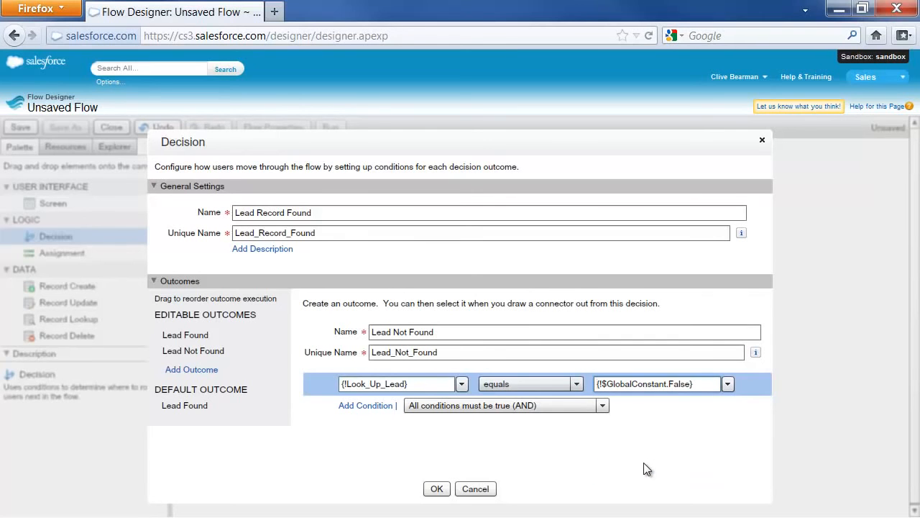
left_click(436, 488)
Step: Add a Screen element to the flow canvas and name it scrScriptScreen, with the same unique name
left_click(53, 203)
left_click_drag(54, 203, 373, 381)
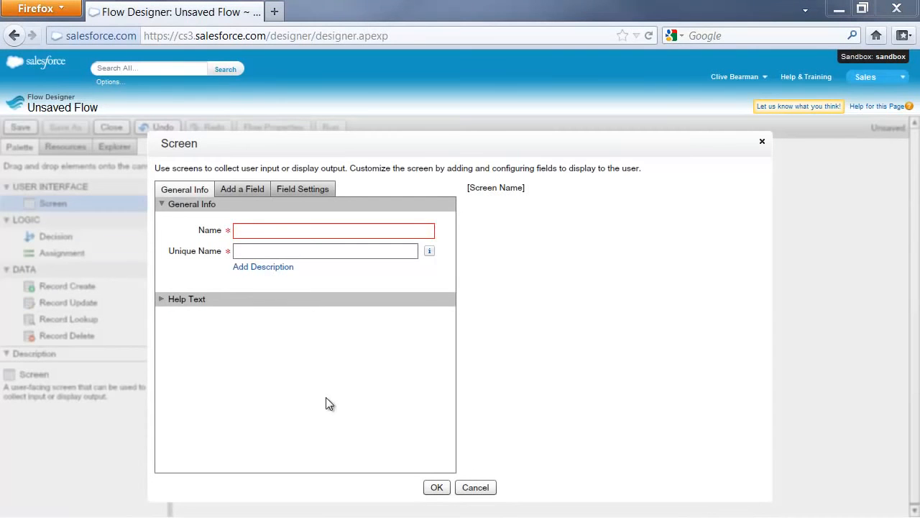
left_click(311, 234)
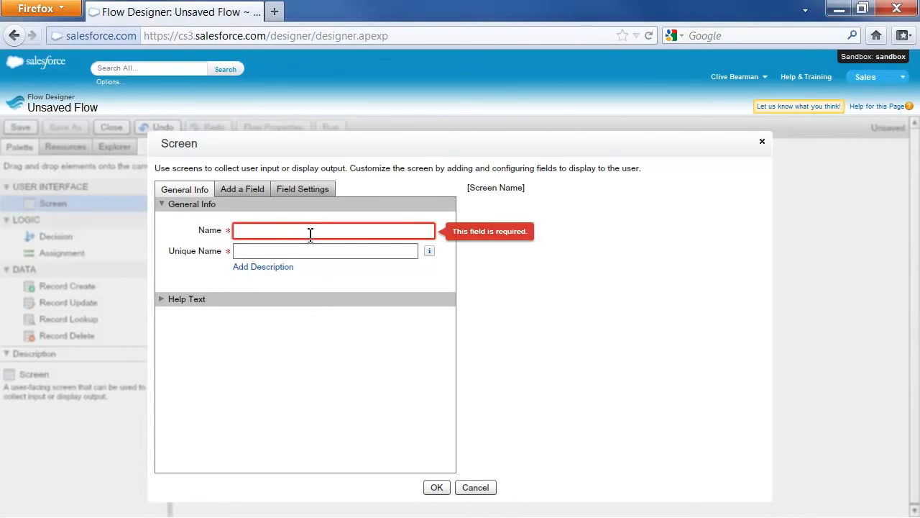
type("scrScriptScreen")
key("Tab")
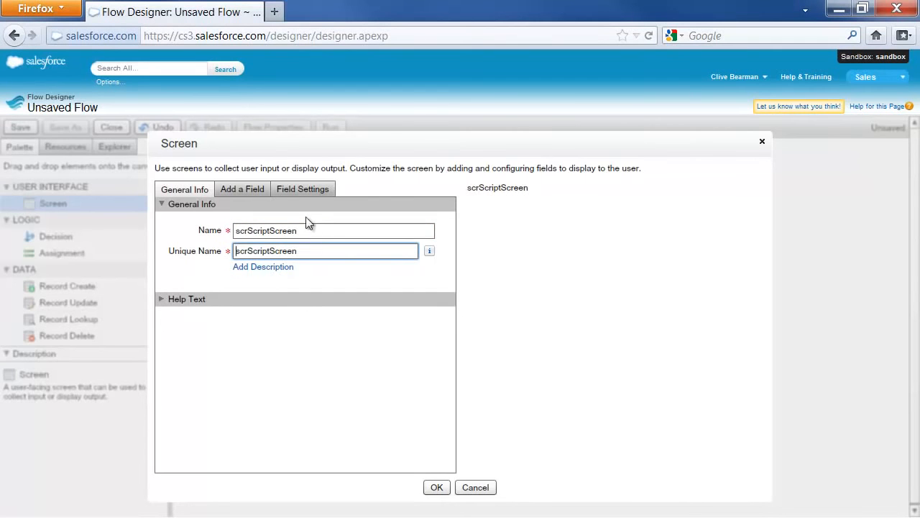
Step: Add a Display Text output field to the screen and give it the unique name scrScriptField
left_click(256, 190)
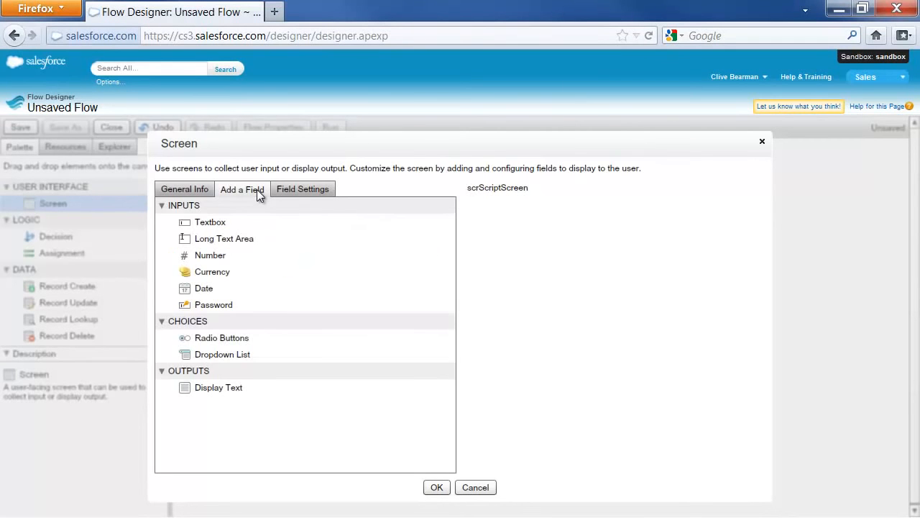
left_click(264, 387)
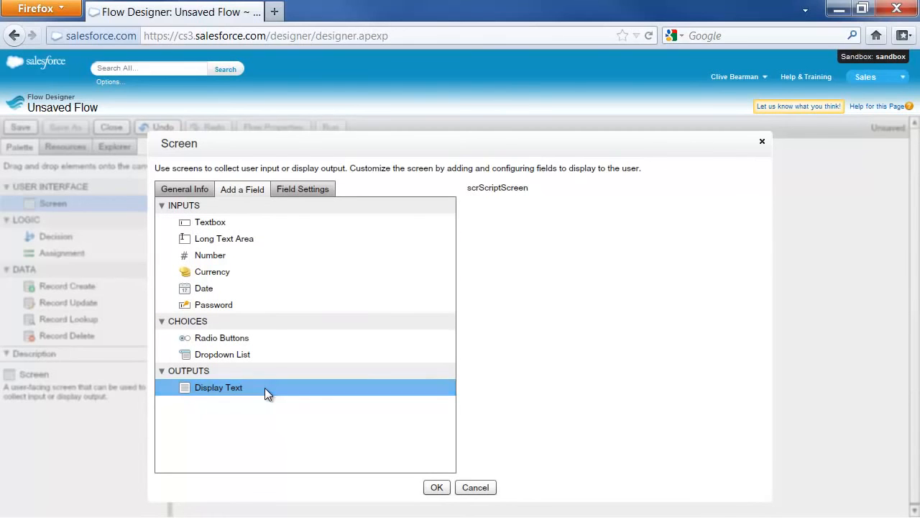
double_click(221, 387)
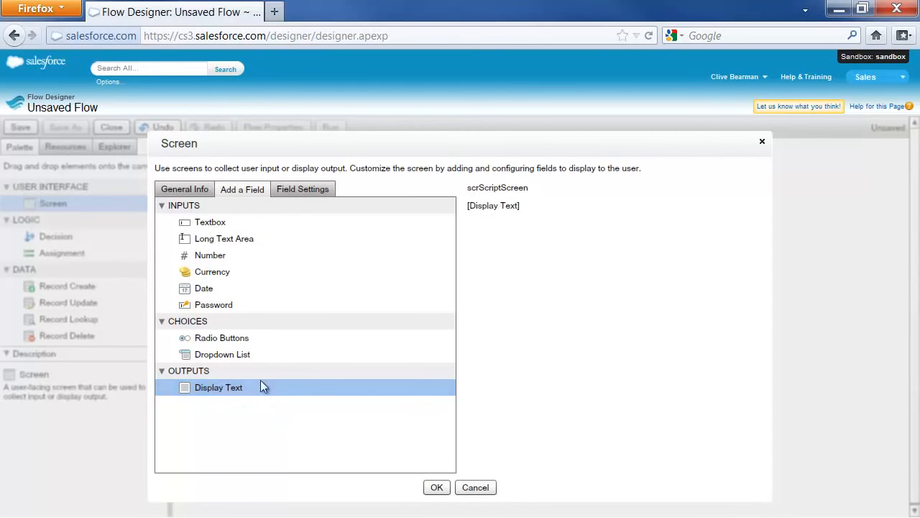
left_click(504, 206)
left_click(345, 220)
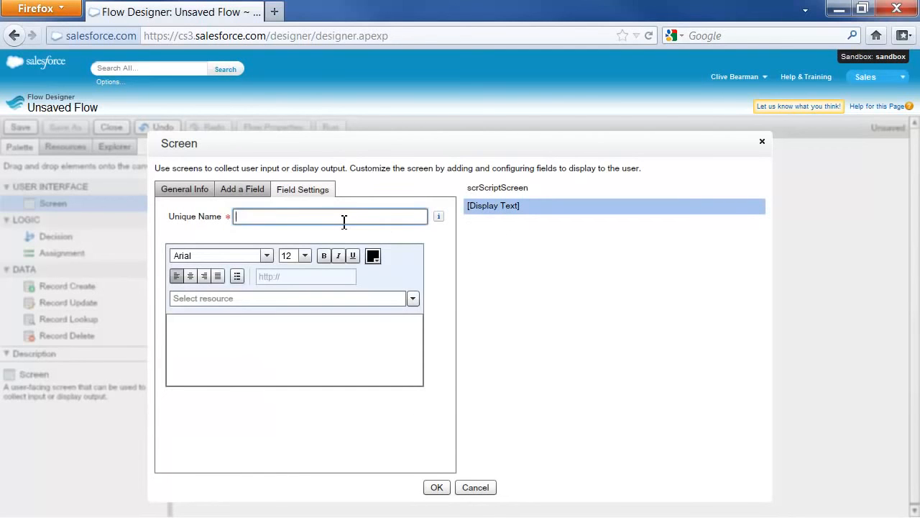
type("scrScriptField")
Step: Paste the copied telesales script, from the "Telesales Script" heading to the "<My First Name>" sign-off, into the display text body
left_click(297, 337)
right_click(297, 337)
left_click(343, 379)
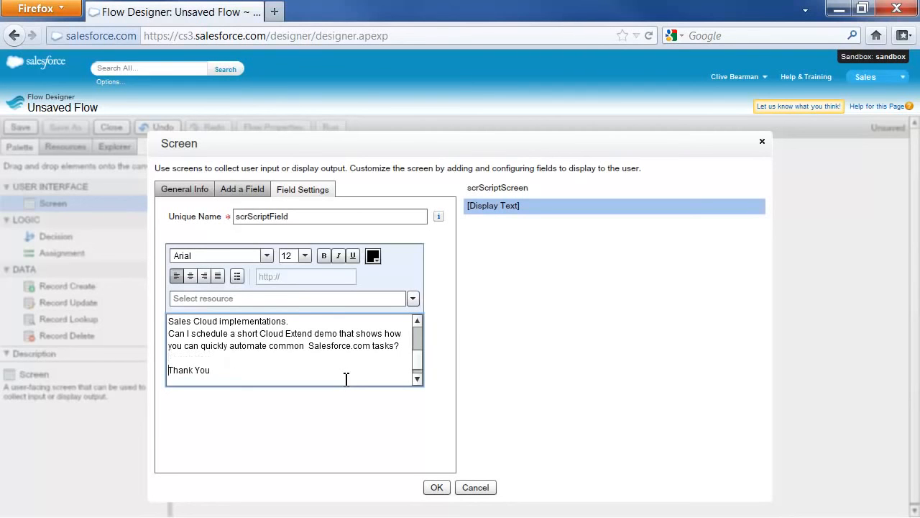
Step: Make the "Telesales Script" heading in the display text bold and underlined
left_click(168, 333)
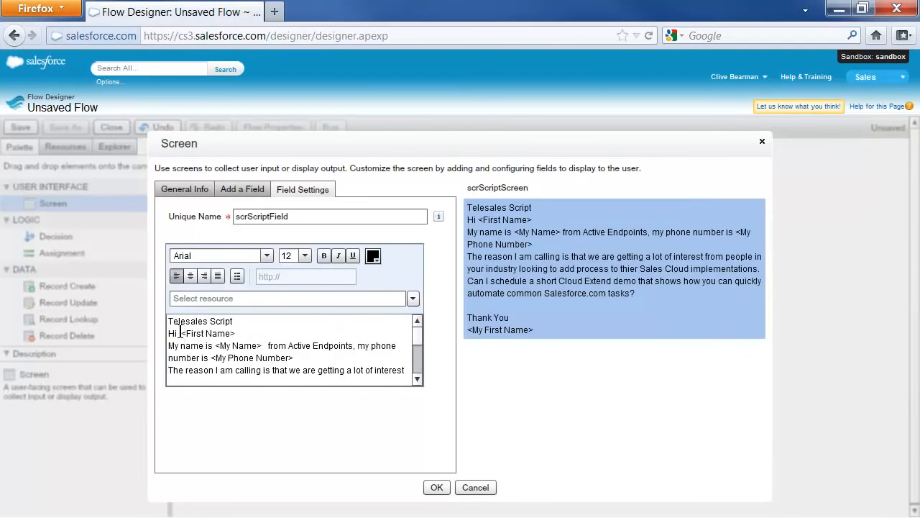
left_click_drag(170, 322, 240, 320)
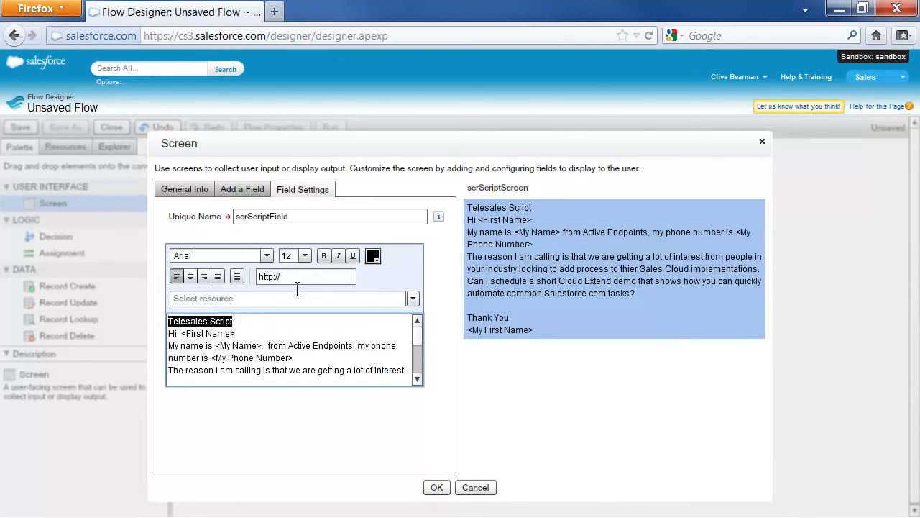
left_click(324, 257)
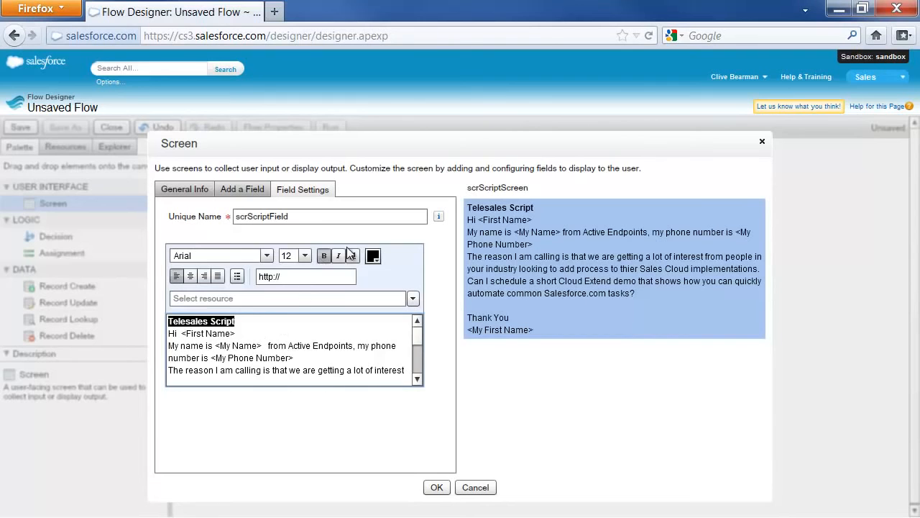
left_click(353, 256)
left_click(265, 325)
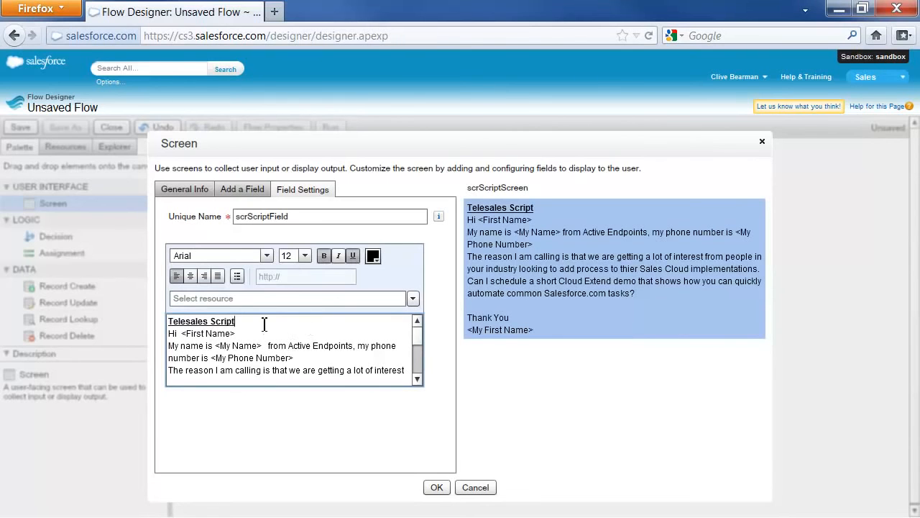
Step: Insert blank lines after the heading and between the greeting, introduction, reason and demo-request paragraphs of the script
key("Return")
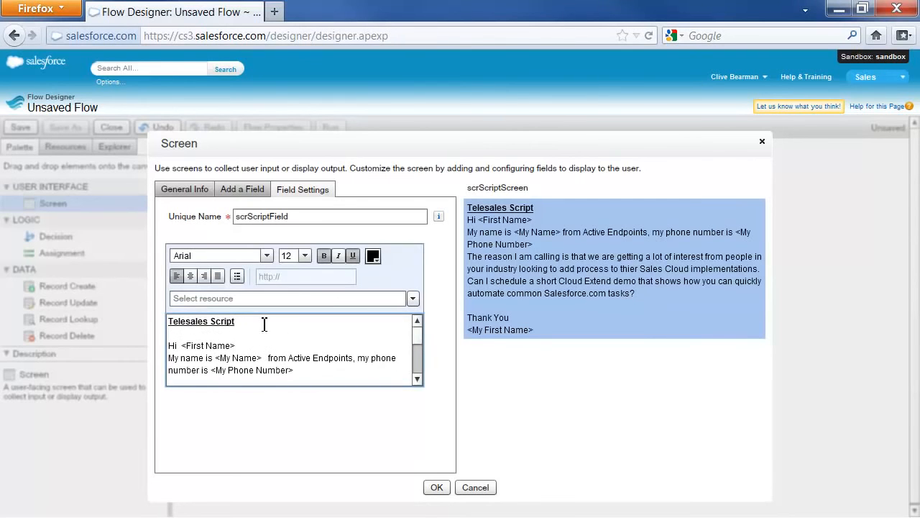
key("Return")
key("Down")
key("Down")
key("Down")
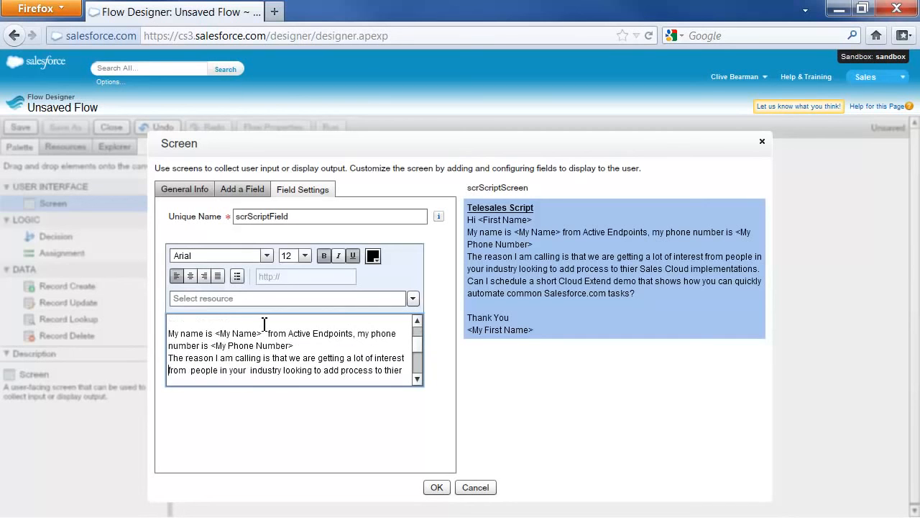
key("Return")
key("Down")
key("Down")
key("Down")
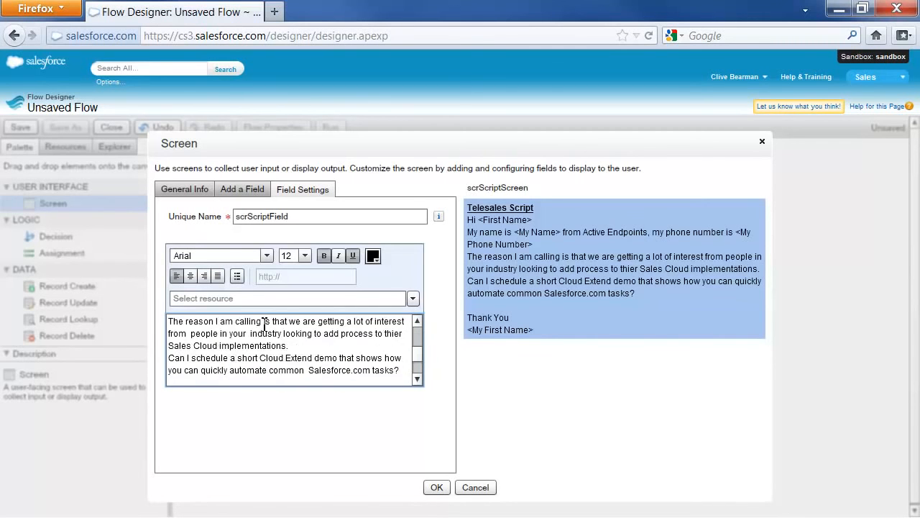
key("Return")
scroll(264, 325, "down", 2)
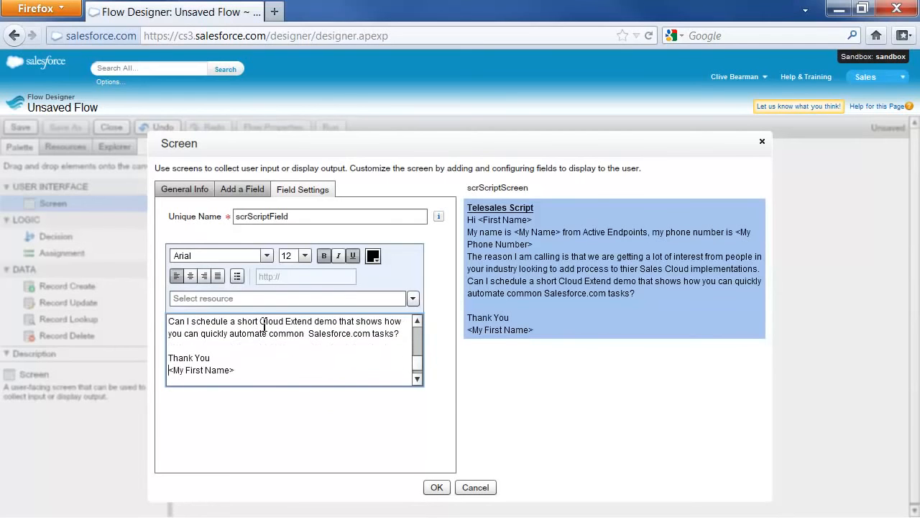
Step: Add a required Radio Buttons field labelled "Can I set up an appointment?" with the unique name Can_I_set_up_an_appointment
left_click(245, 189)
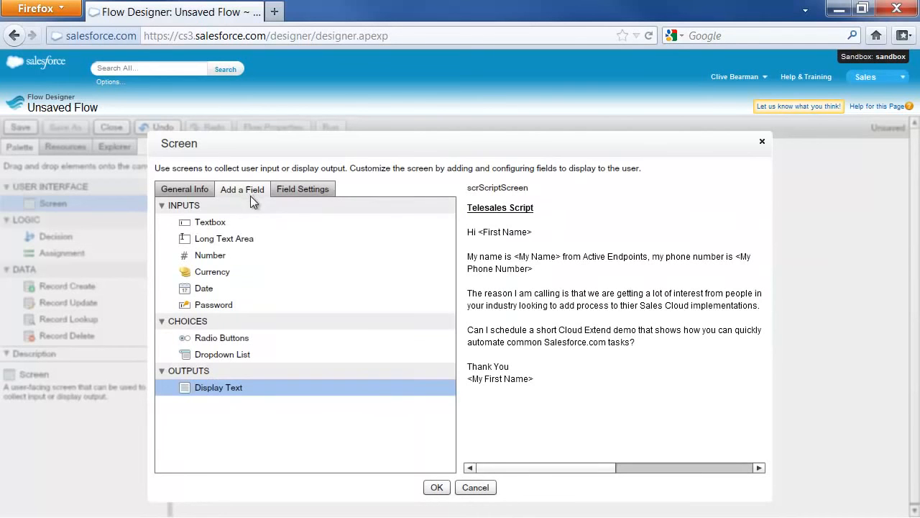
left_click(241, 339)
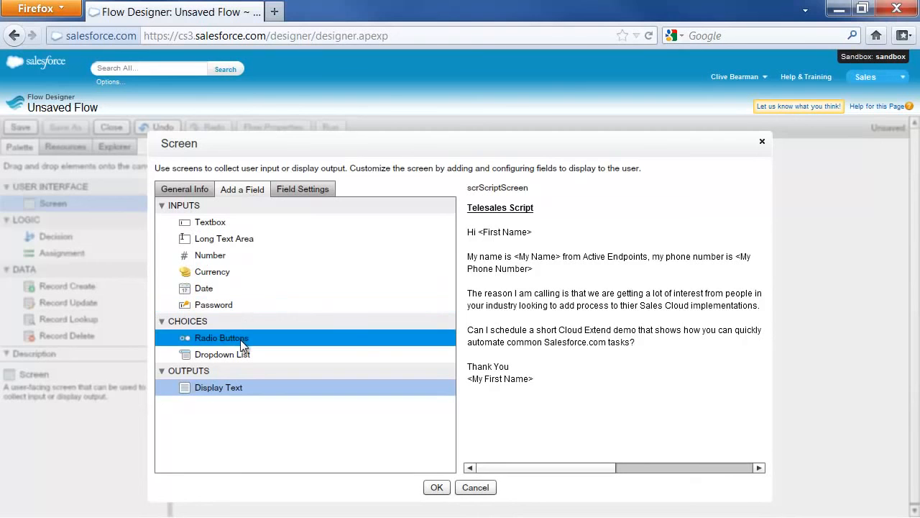
double_click(358, 338)
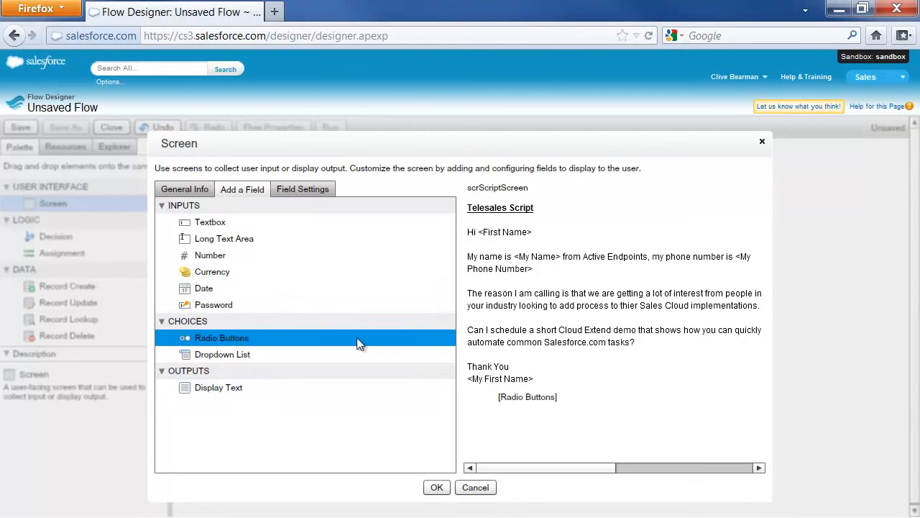
left_click(510, 399)
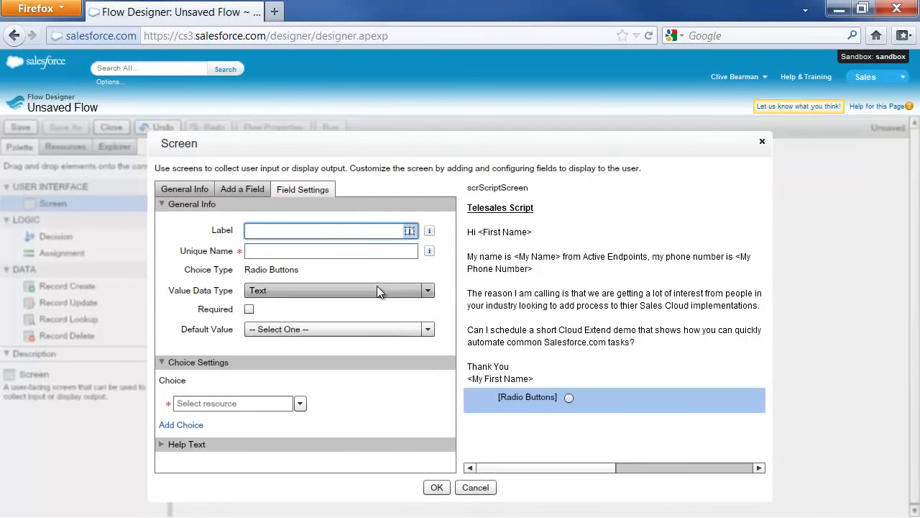
type("Can I set up an appointment?")
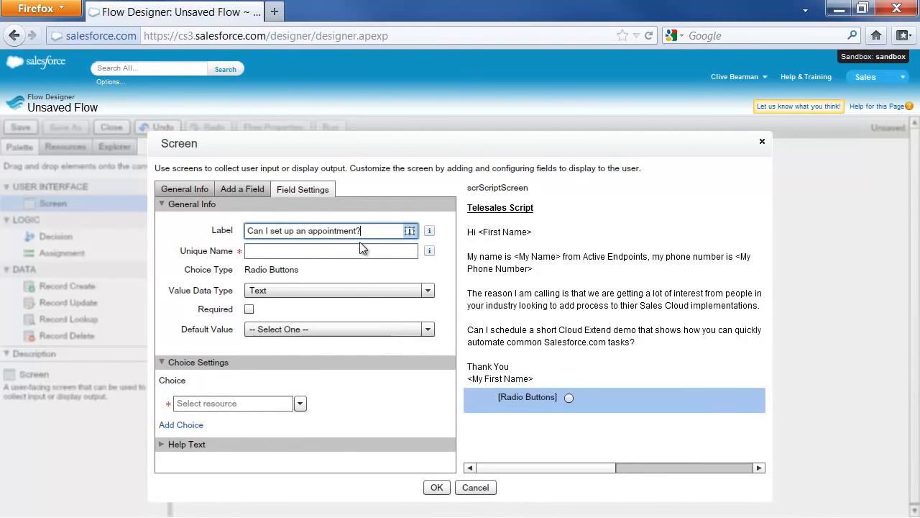
left_click(365, 251)
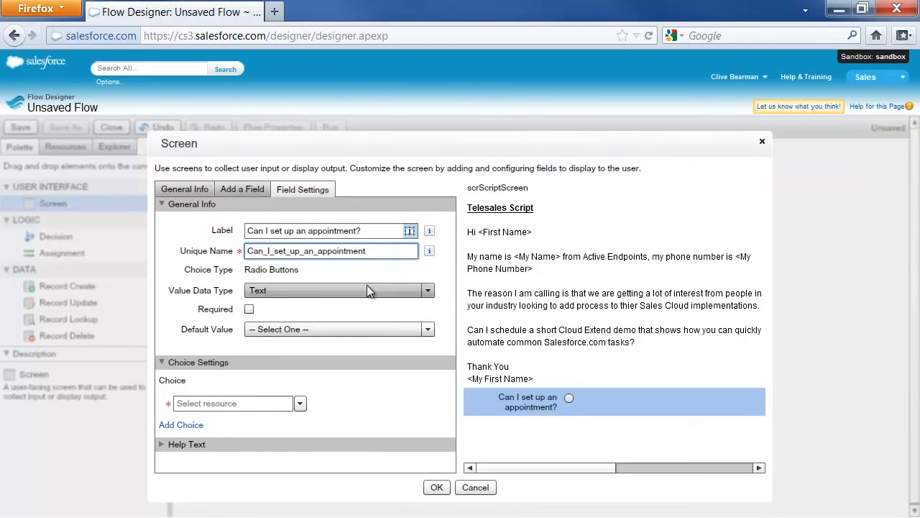
left_click(249, 309)
Step: Create a new choice labelled Yes for the radio buttons, with unique name scrYesChoice and stored value Yes
left_click(296, 405)
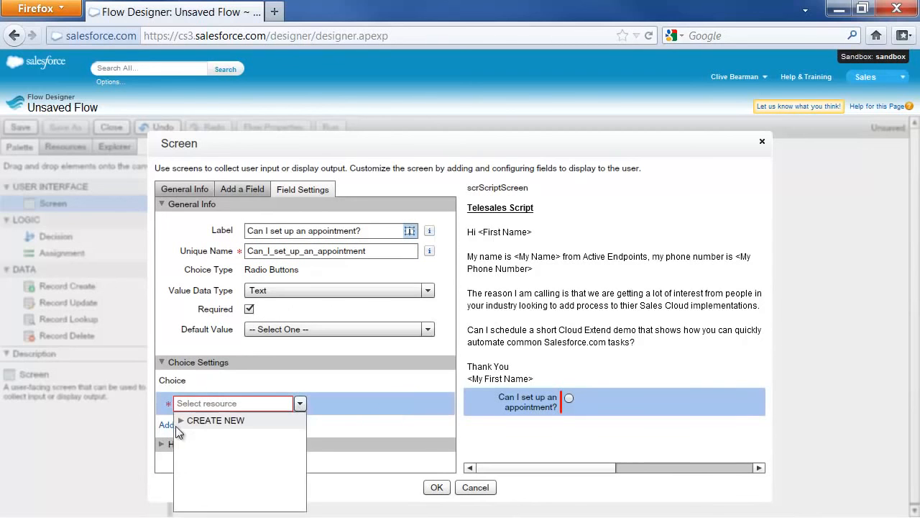
left_click(209, 436)
type("Yes")
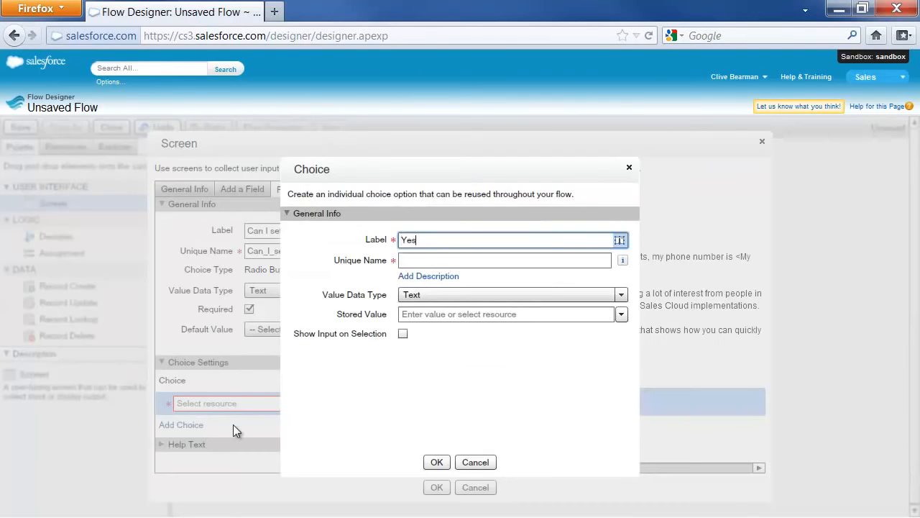
key("Tab")
type("scrYesChoice")
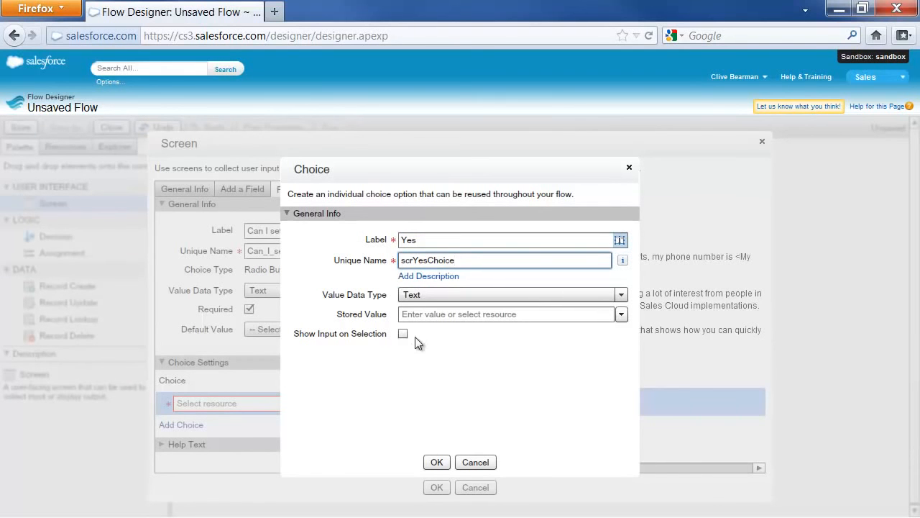
left_click(434, 313)
type("Yes")
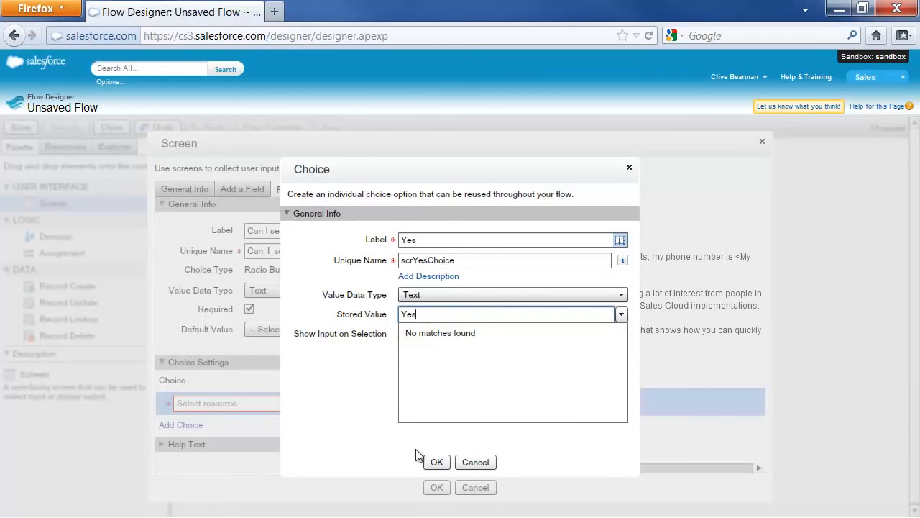
left_click(438, 462)
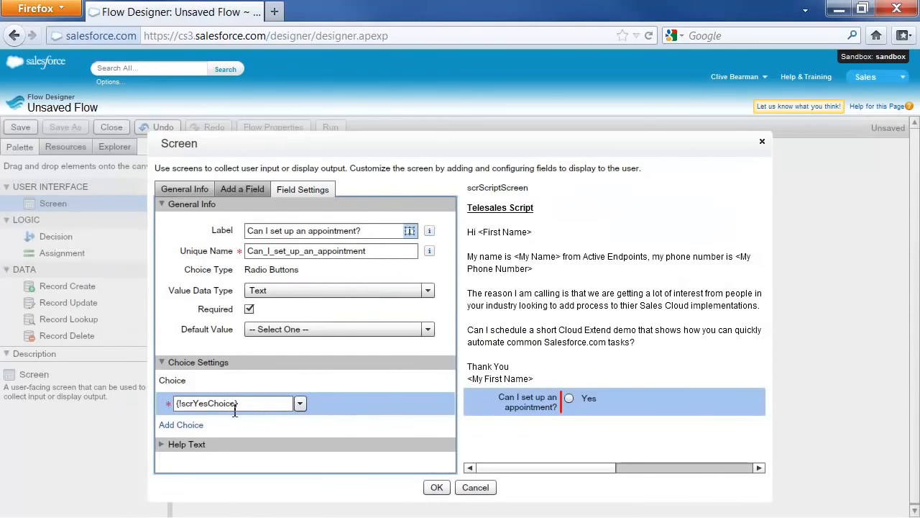
Step: Add a second radio button choice labelled No, with unique name scrNoChoice and stored value No
left_click(172, 425)
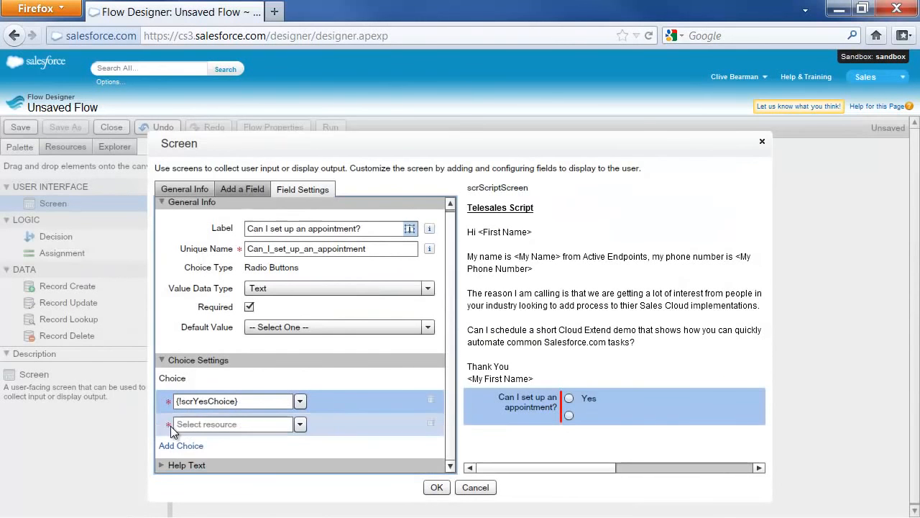
left_click(300, 424)
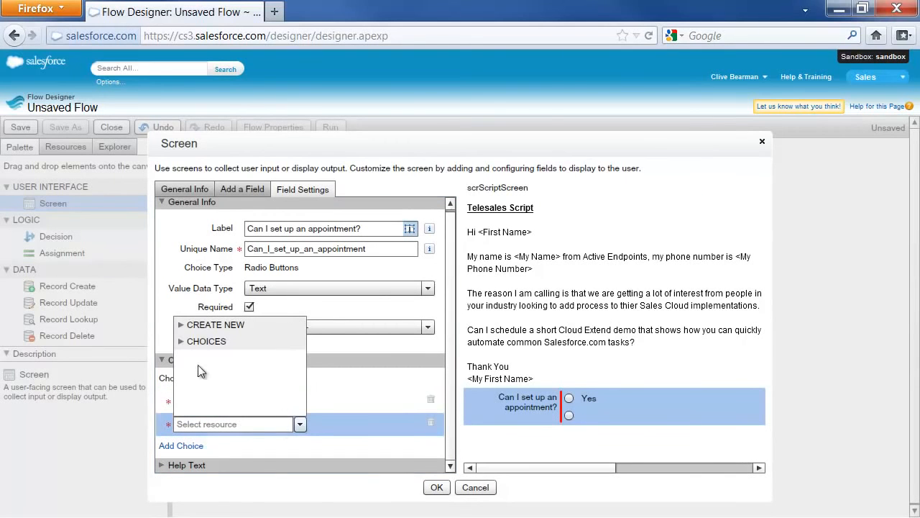
left_click(182, 327)
left_click(206, 342)
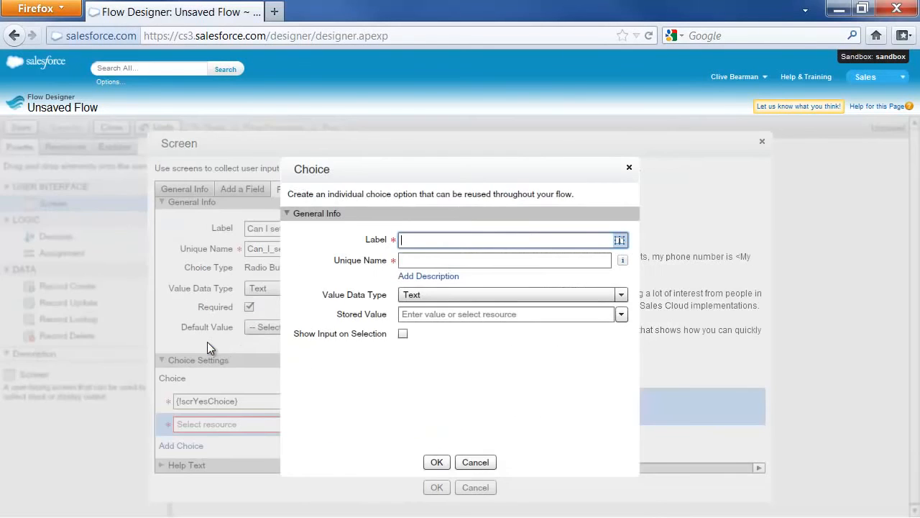
type("No")
key("Tab")
type("scrNoChoice")
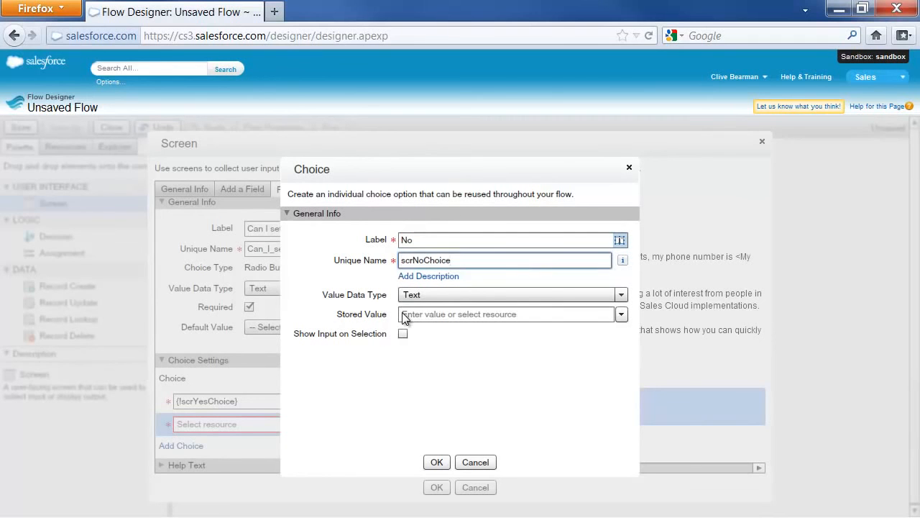
left_click(403, 316)
type("No")
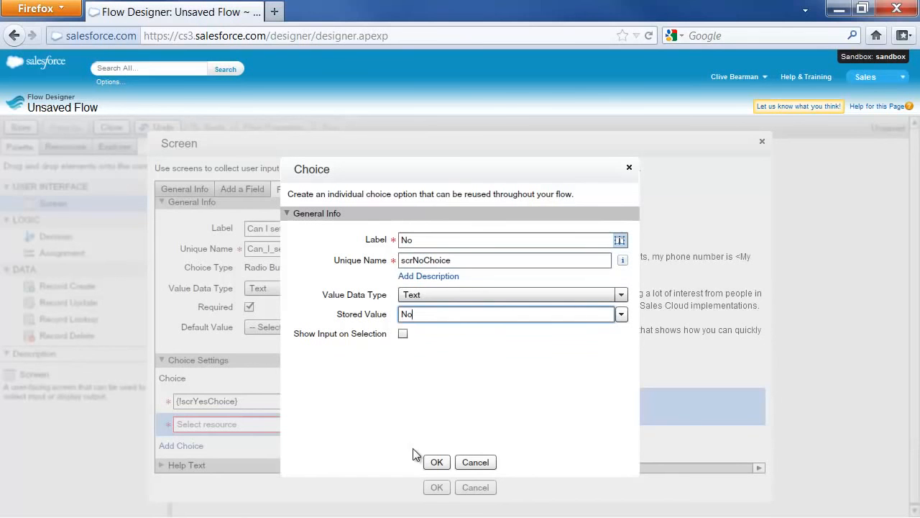
left_click(436, 463)
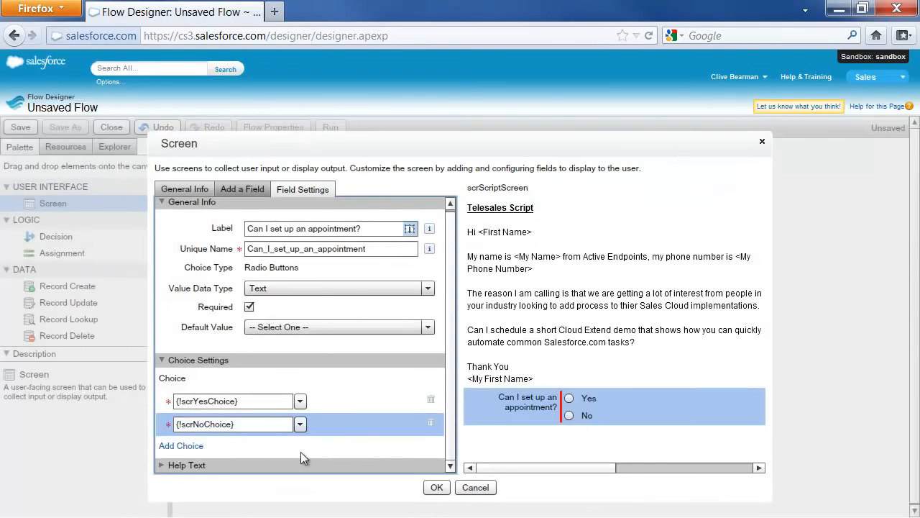
Step: Add a third radio button choice labelled Later, with unique name scrLaterChoice and stored value Later, and confirm the screen
left_click(191, 446)
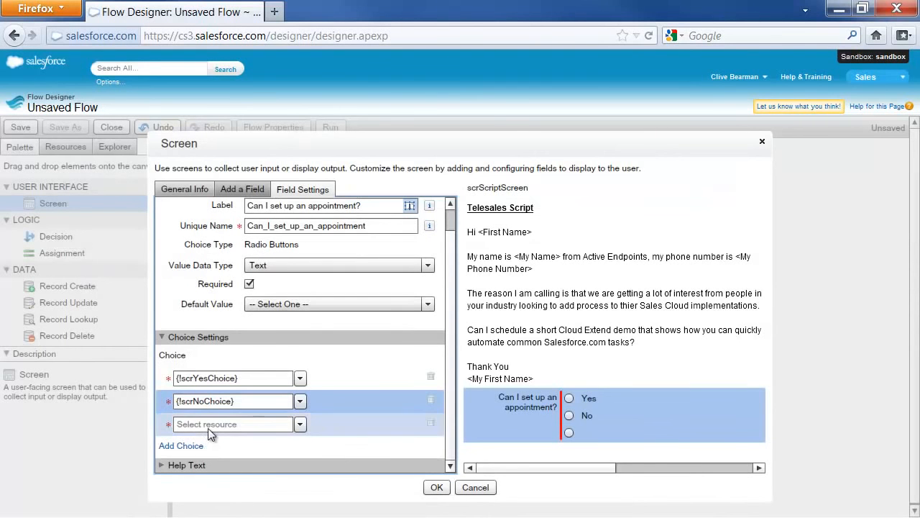
left_click(209, 427)
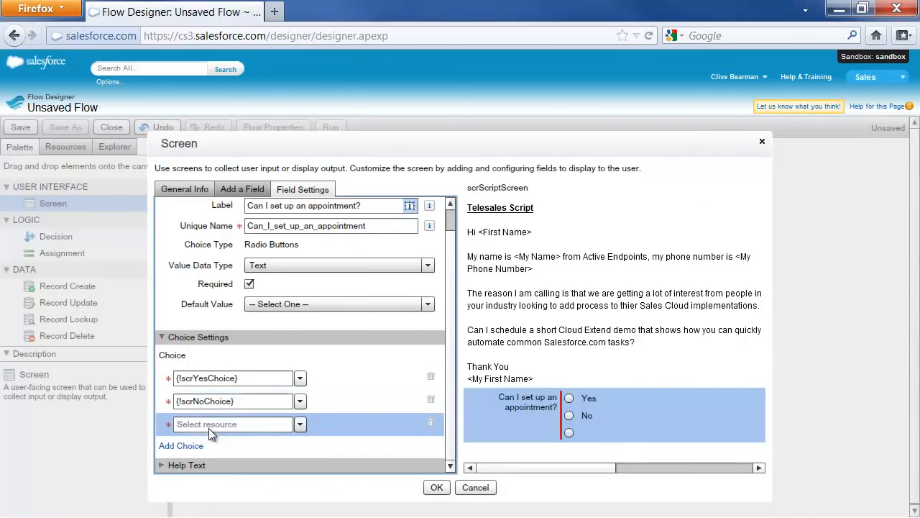
left_click(300, 425)
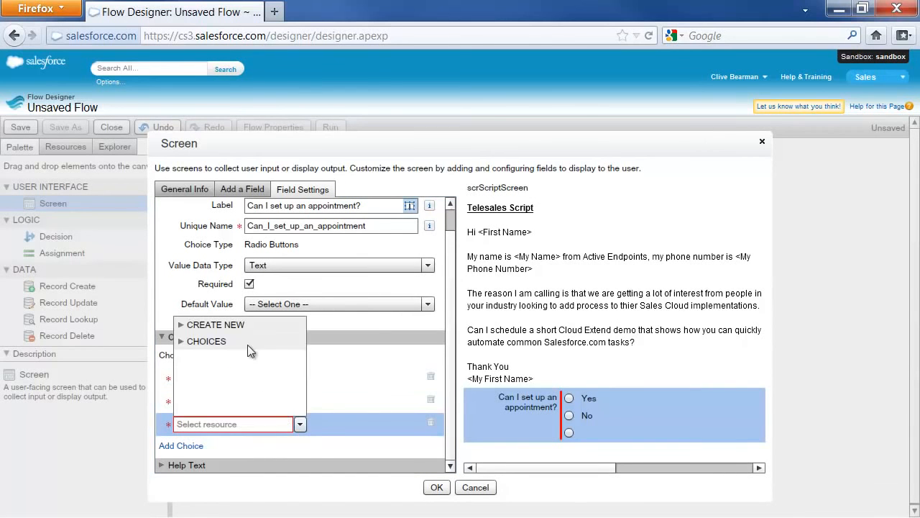
left_click(235, 320)
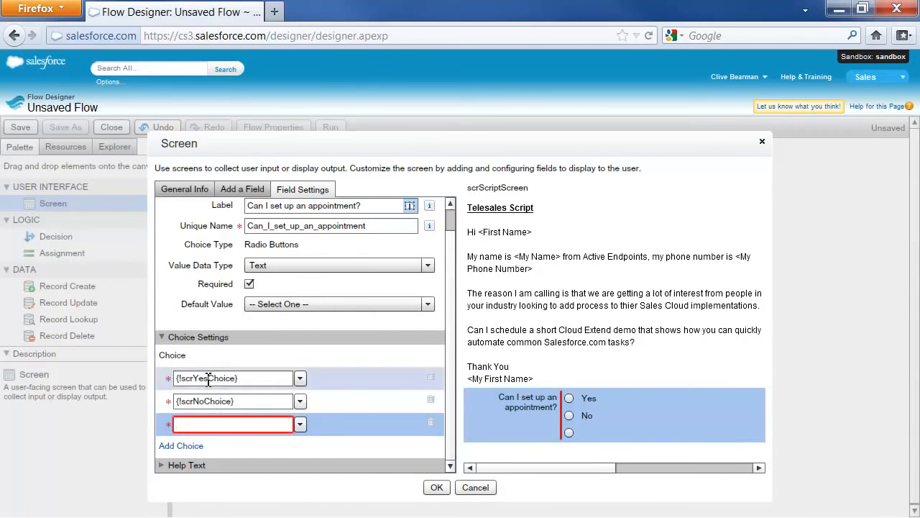
left_click(300, 425)
left_click(181, 330)
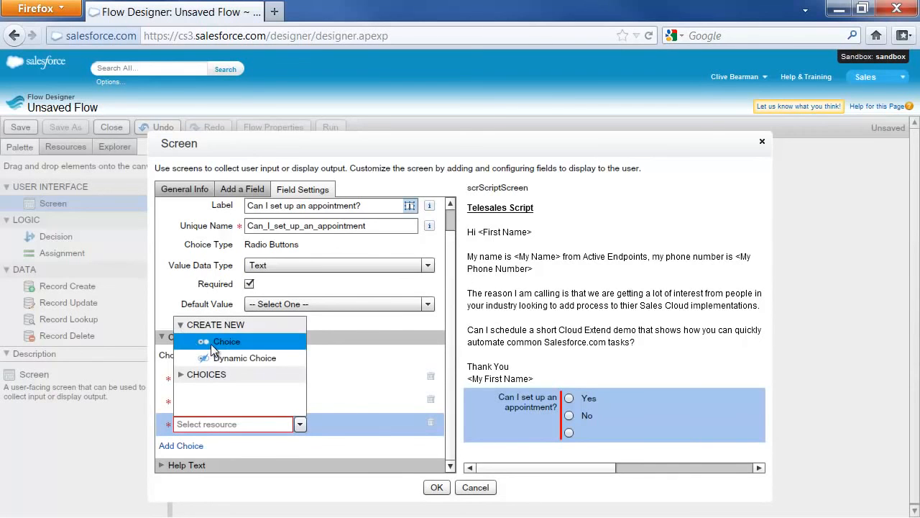
left_click(213, 344)
type("Later")
key("Tab")
type("scrLaterChoice")
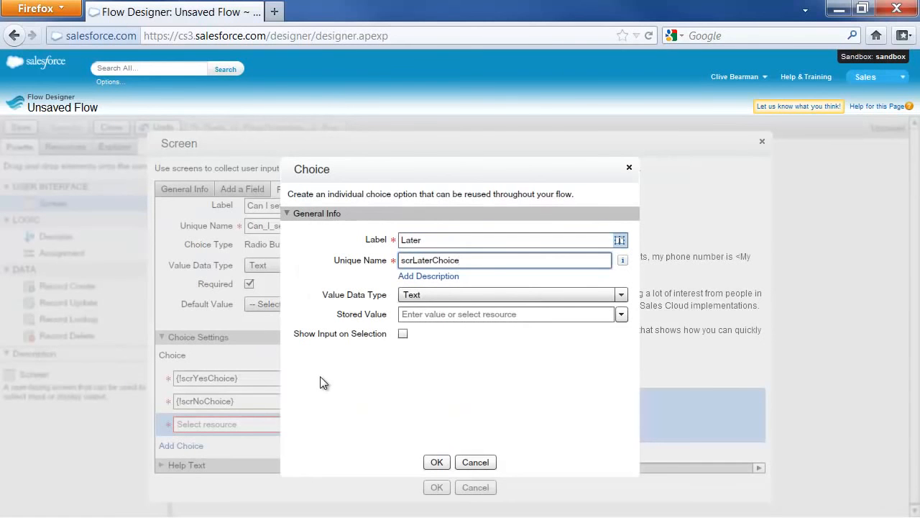
left_click(414, 314)
type("Later")
left_click(437, 462)
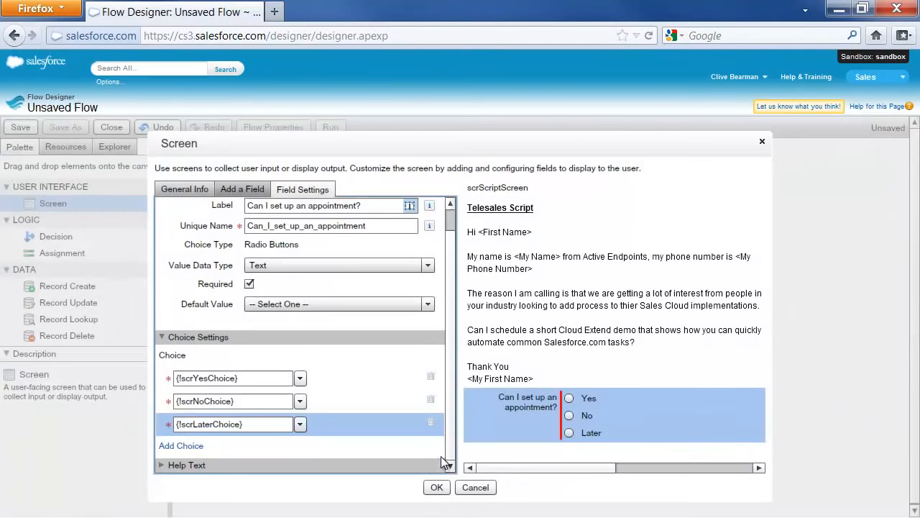
left_click(437, 488)
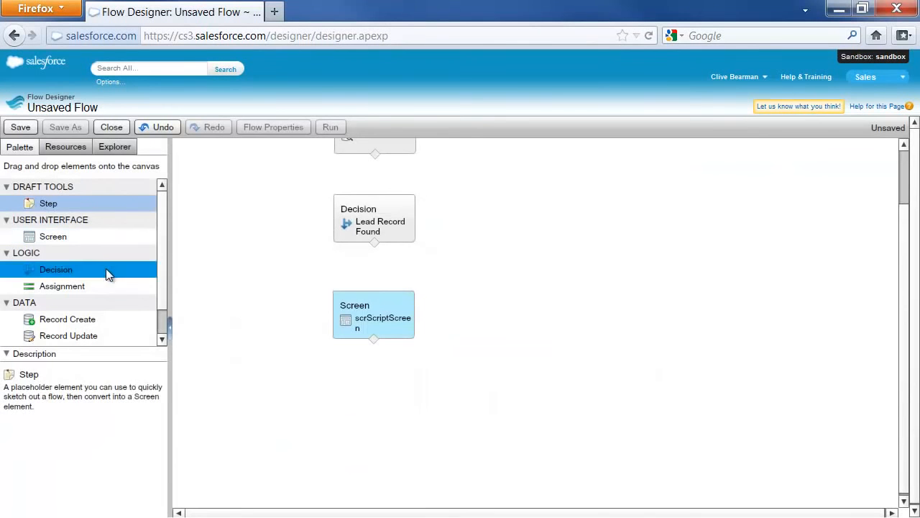
Step: Add a Decision element below scrScriptScreen named "Telesales script outcome", with its first outcome named "Yes Outcome"
left_click_drag(106, 268, 369, 394)
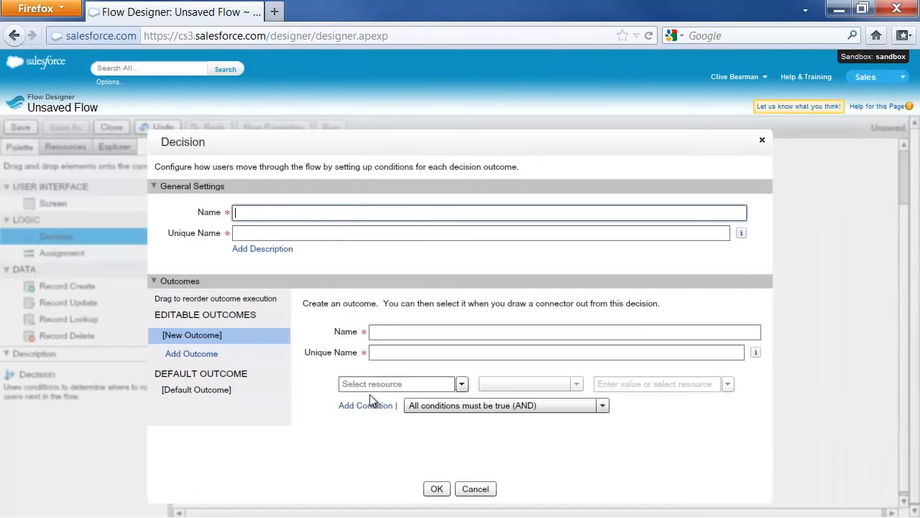
type("Telesales script outcome")
left_click(398, 331)
type("Yes Outcome")
left_click(400, 352)
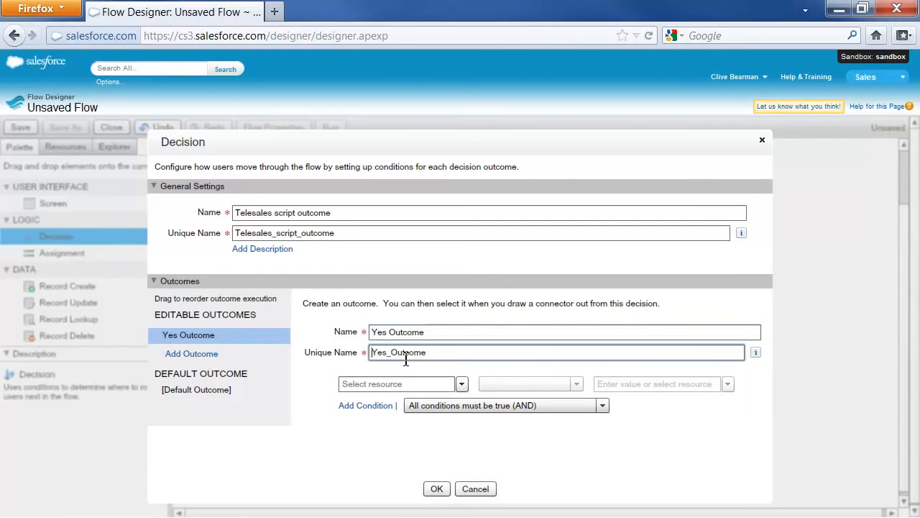
Step: Set the Yes Outcome condition so that Can_I_set_up_an_appointment equals scrYesChoice, and try to confirm the decision
left_click(462, 384)
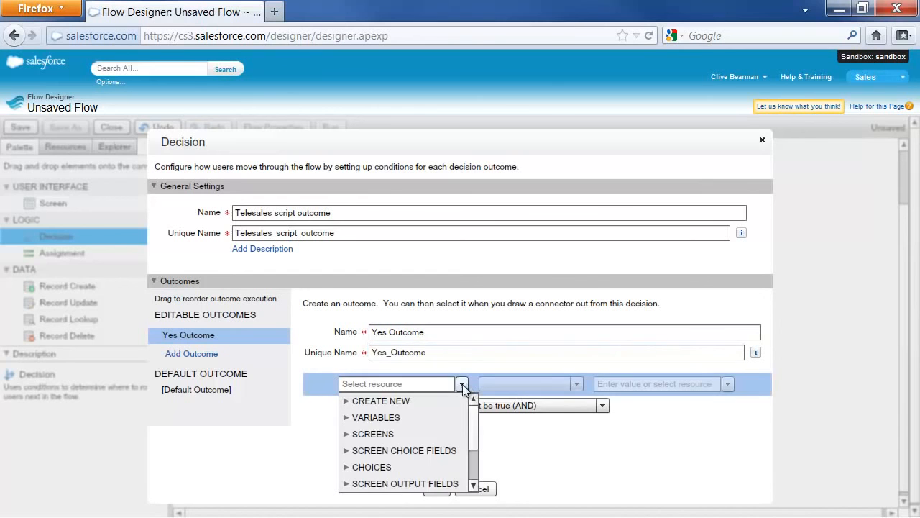
left_click(346, 452)
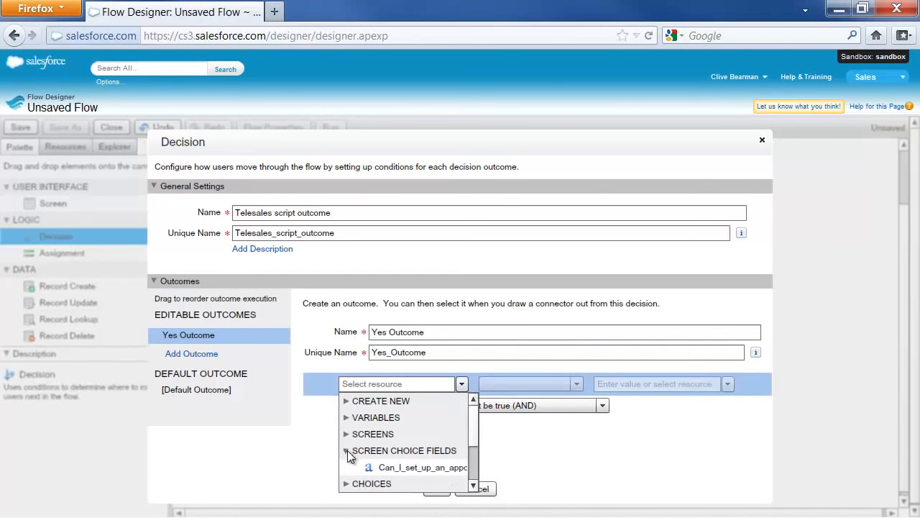
left_click(380, 467)
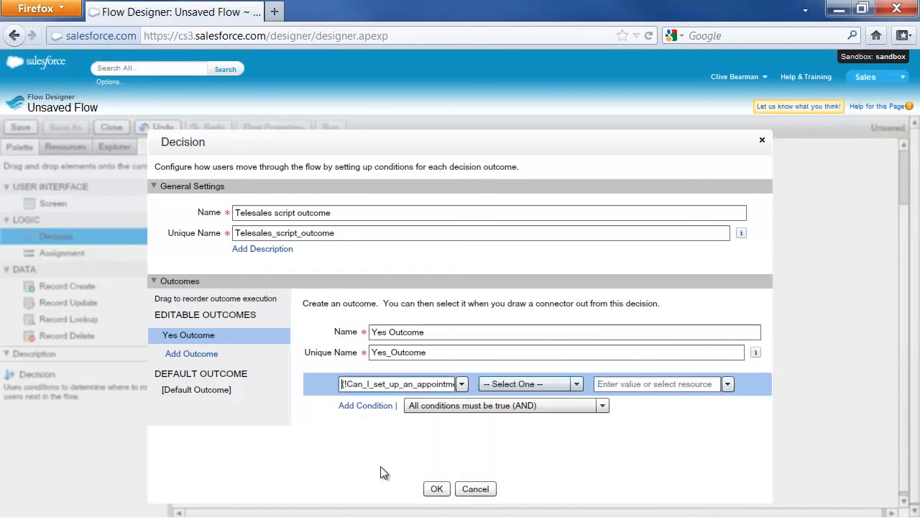
left_click(578, 384)
left_click(552, 403)
left_click(633, 384)
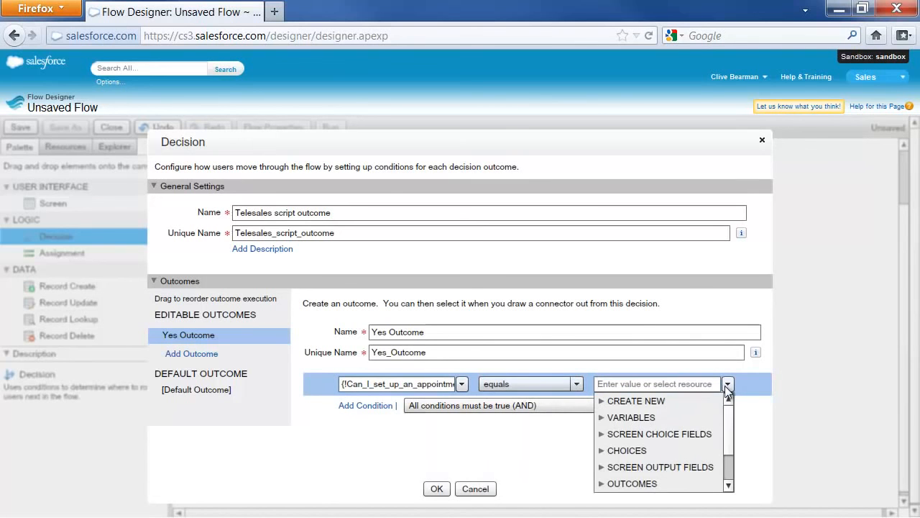
left_click(602, 450)
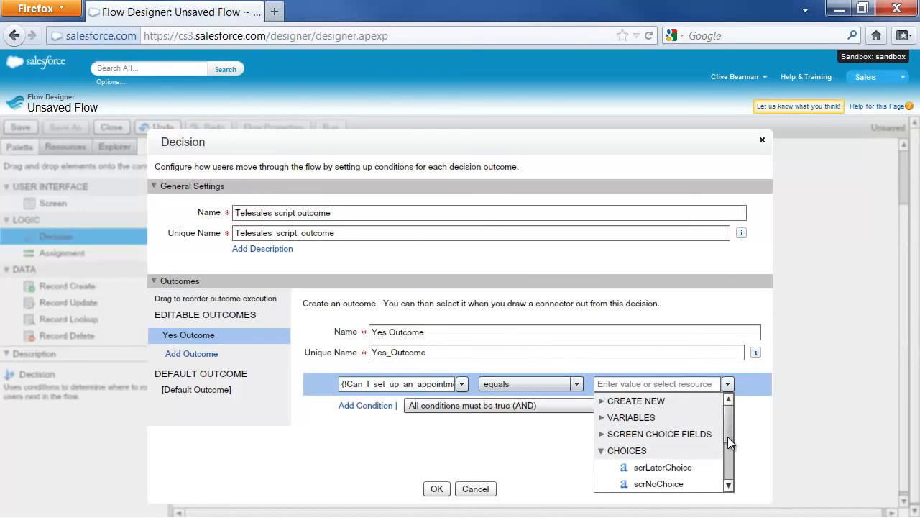
left_click_drag(728, 438, 729, 448)
left_click(678, 463)
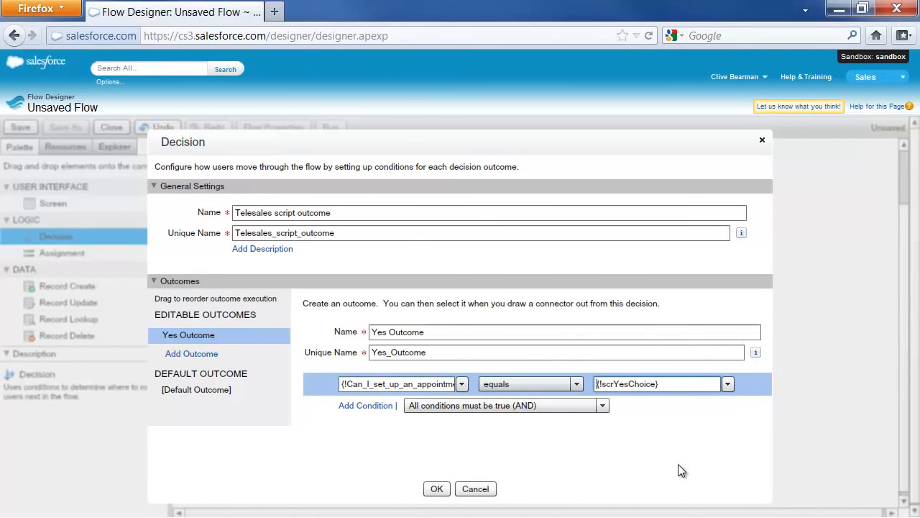
left_click(437, 489)
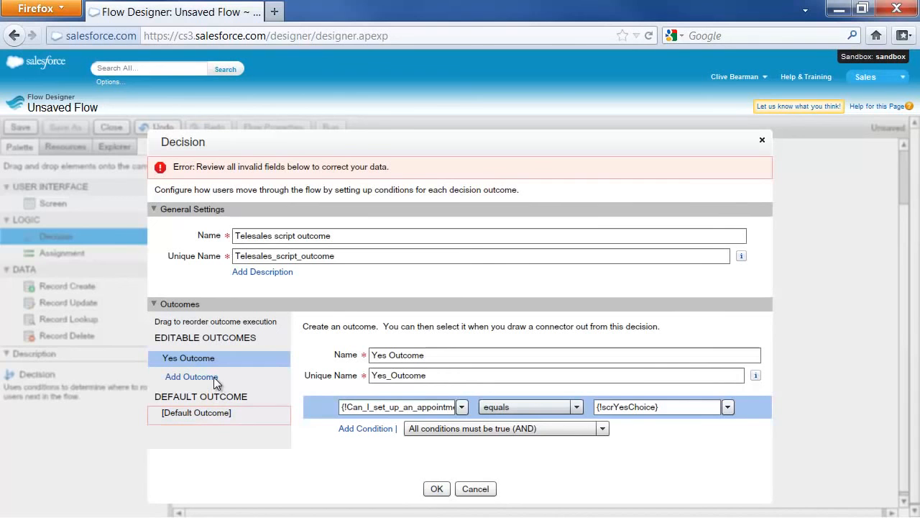
Step: Name the decision's default outcome "Yes Outcome"
left_click(214, 412)
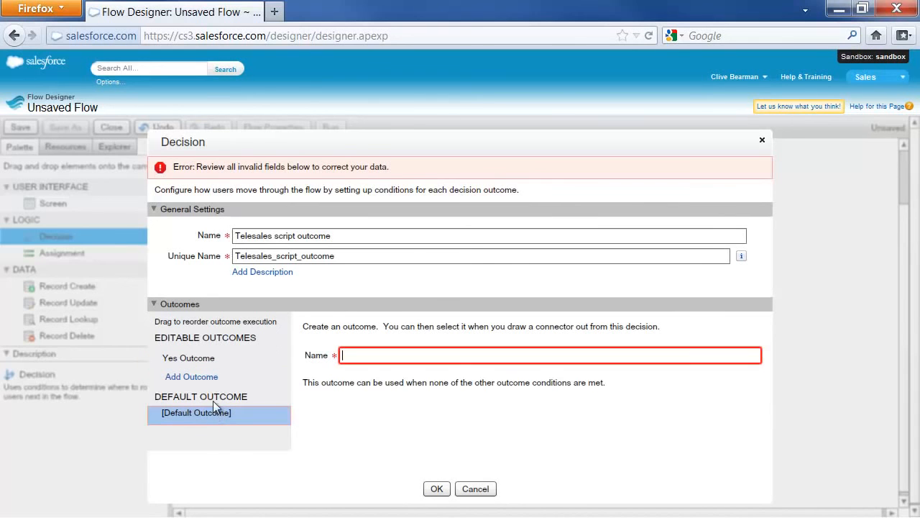
left_click(384, 358)
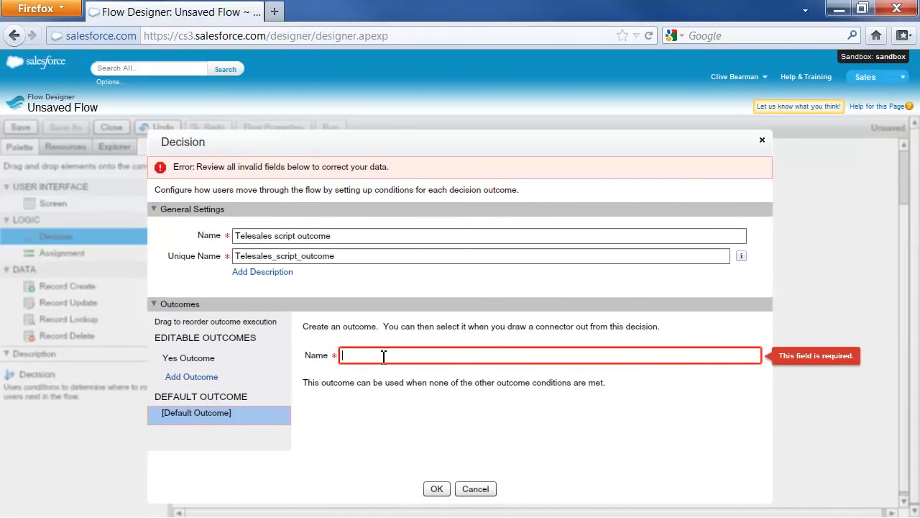
type("Y")
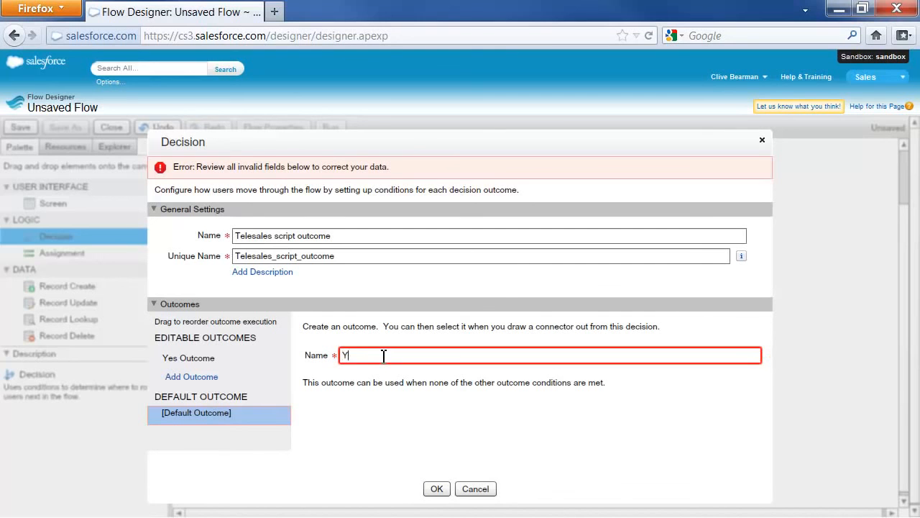
type("es Outcome")
Step: Add a second editable outcome named "No Outcome" to the decision
left_click(210, 376)
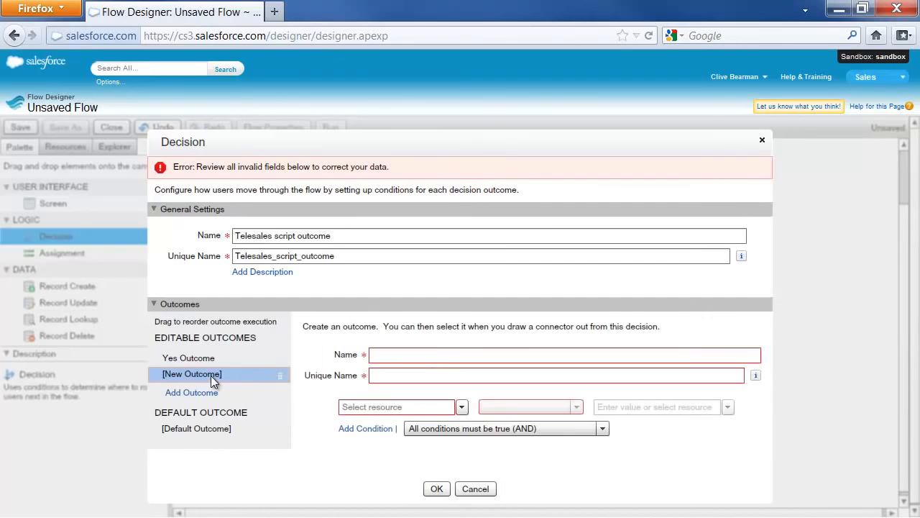
left_click(442, 359)
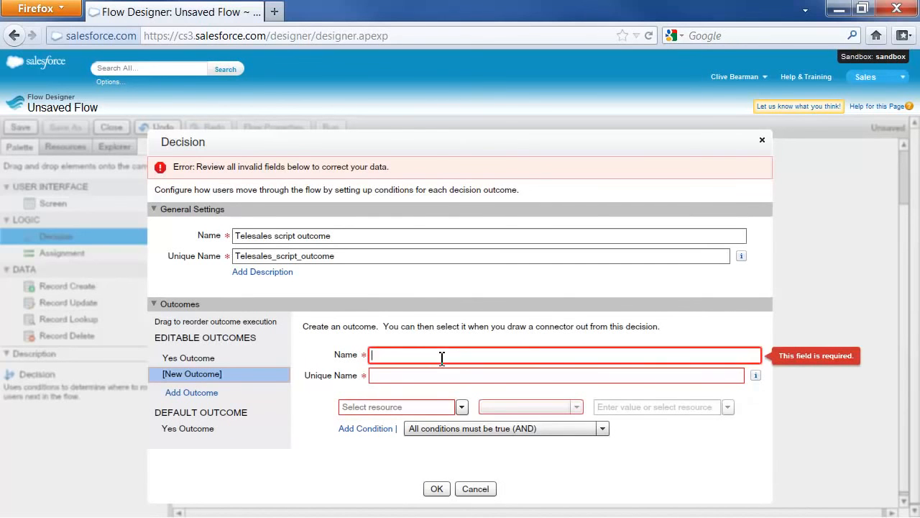
type("No Outcome")
Step: Set the No Outcome condition so that Can_I_set_up_an_appointment equals scrNoChoice
left_click(462, 407)
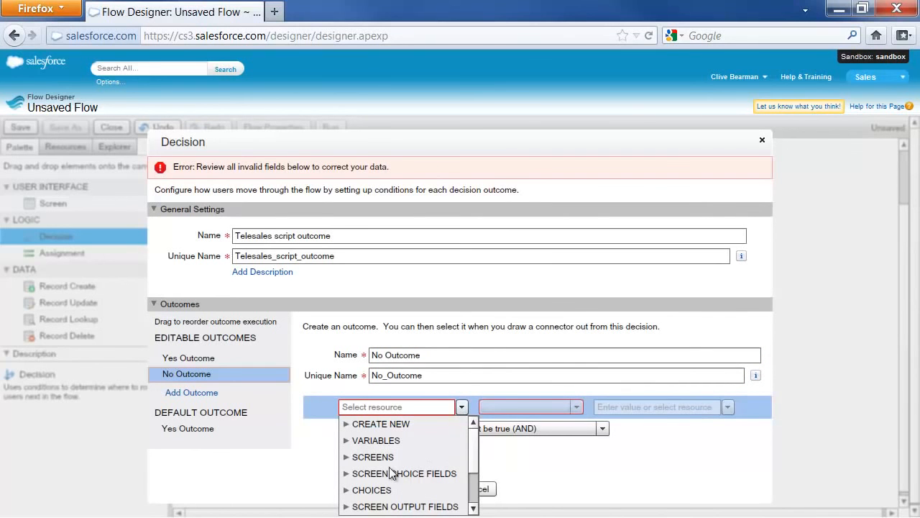
left_click(347, 473)
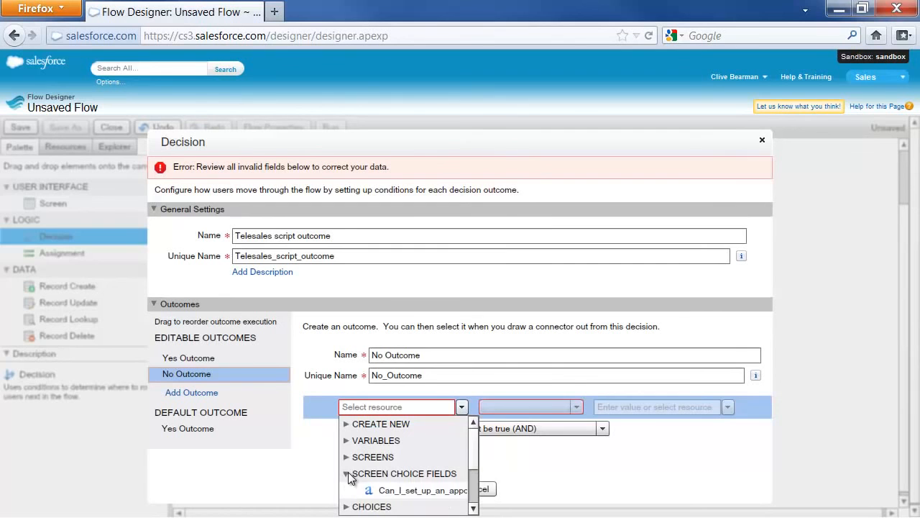
left_click(383, 491)
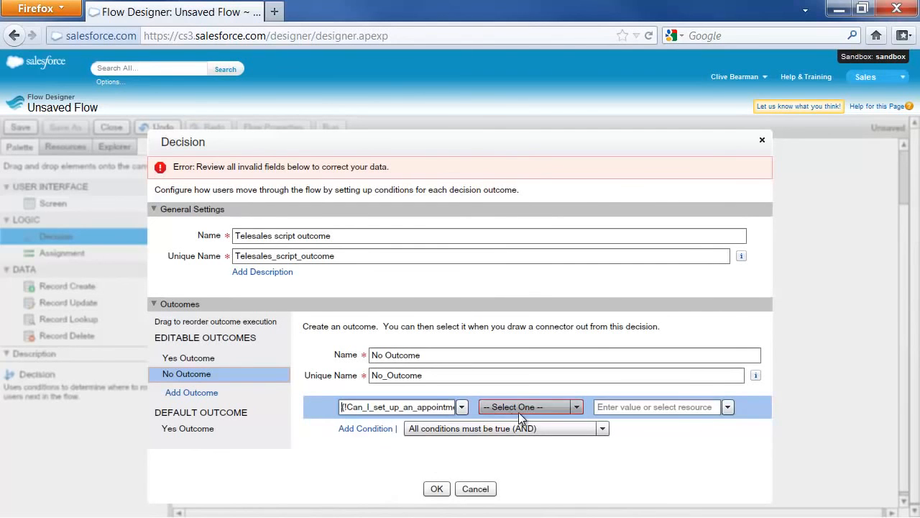
left_click(578, 407)
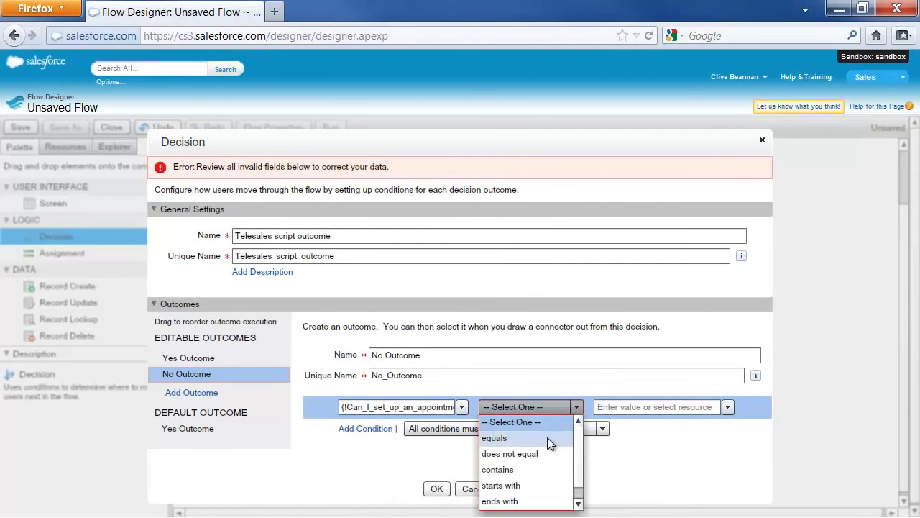
left_click(547, 437)
left_click(727, 384)
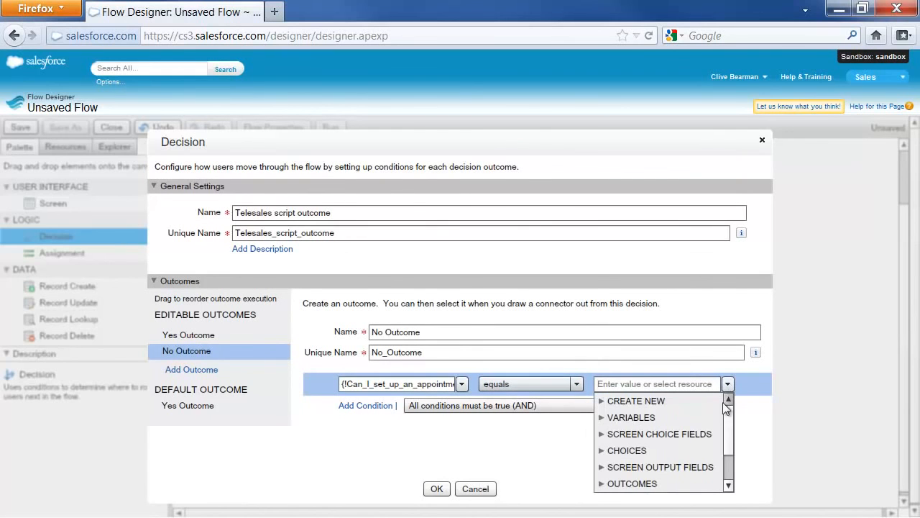
left_click_drag(730, 435, 731, 442)
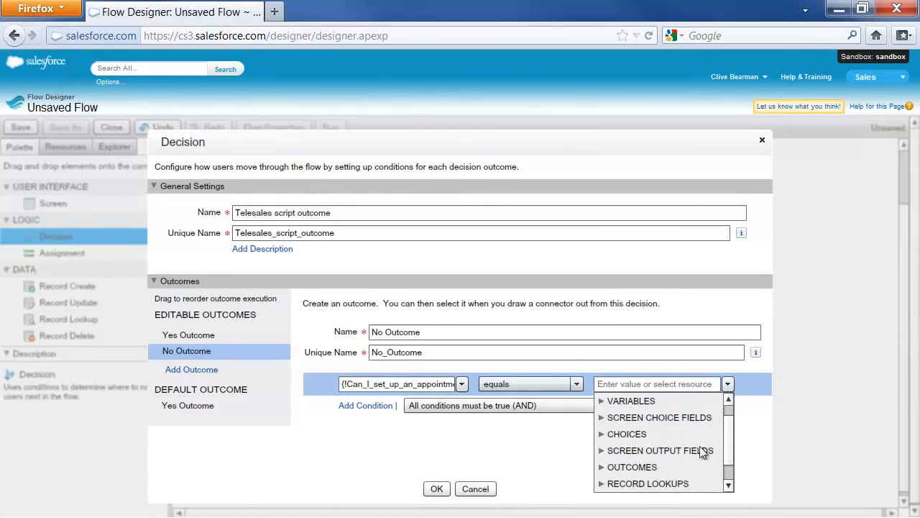
left_click(604, 434)
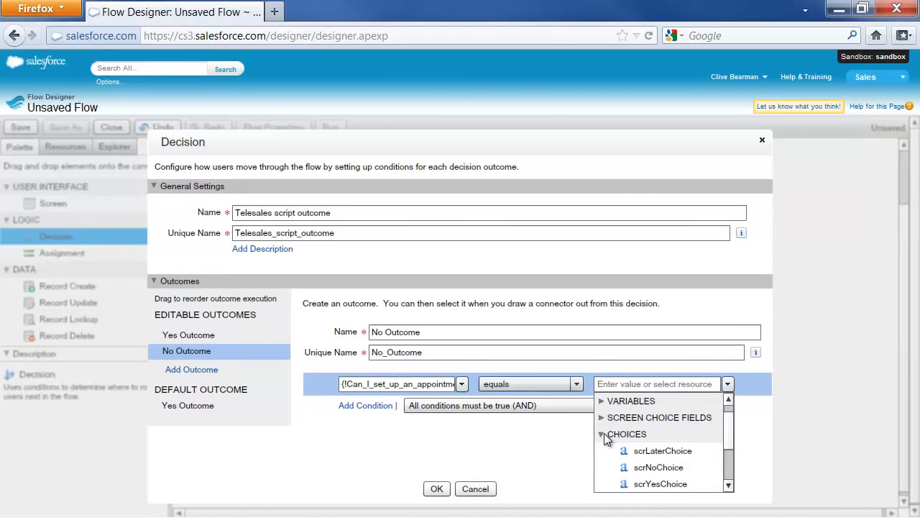
left_click(640, 466)
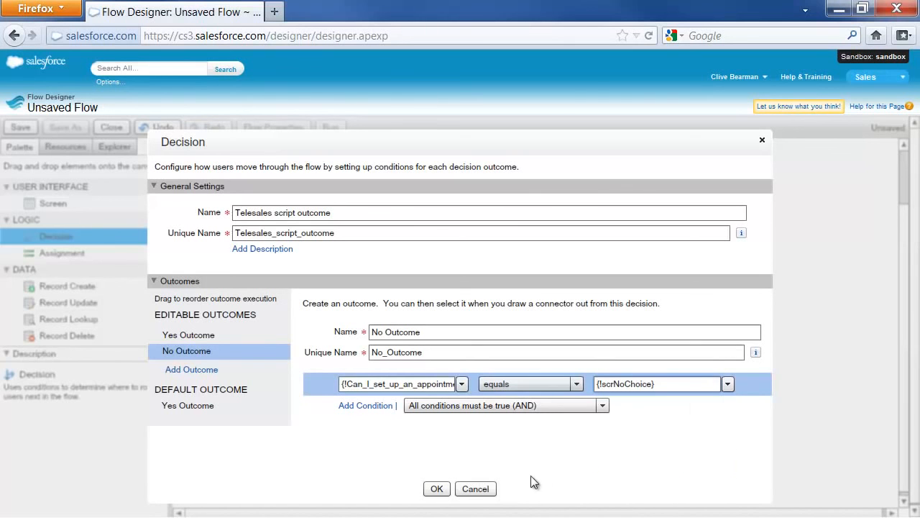
Step: Add a third editable outcome named "Later Outcome" to the decision
left_click(196, 369)
left_click(410, 332)
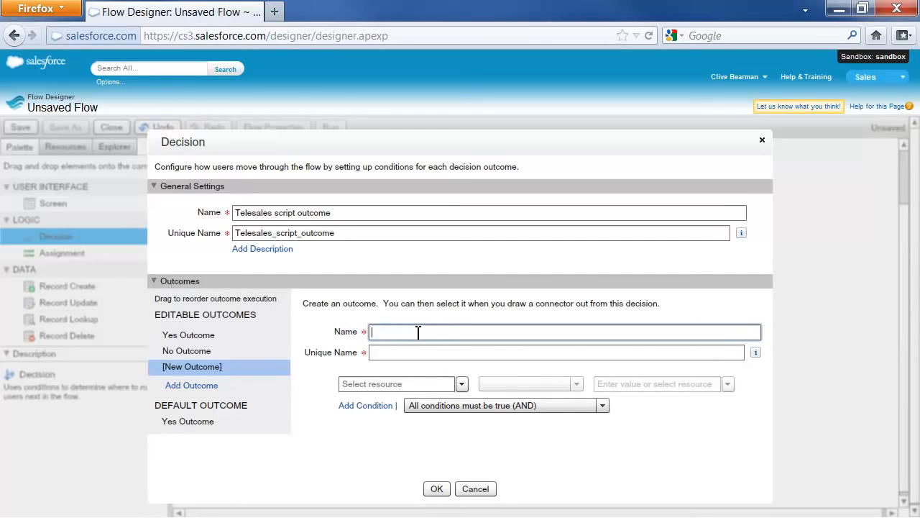
type("Later Outcome")
left_click(431, 353)
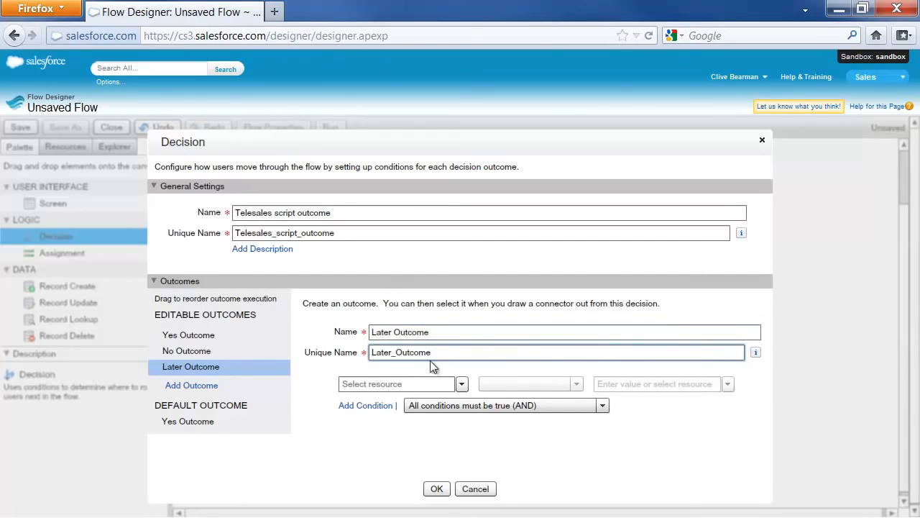
Step: Set the Later Outcome condition so that Can_I_set_up_an_appointment equals scrLaterChoice, and save the Telesales script outcome decision
left_click(462, 384)
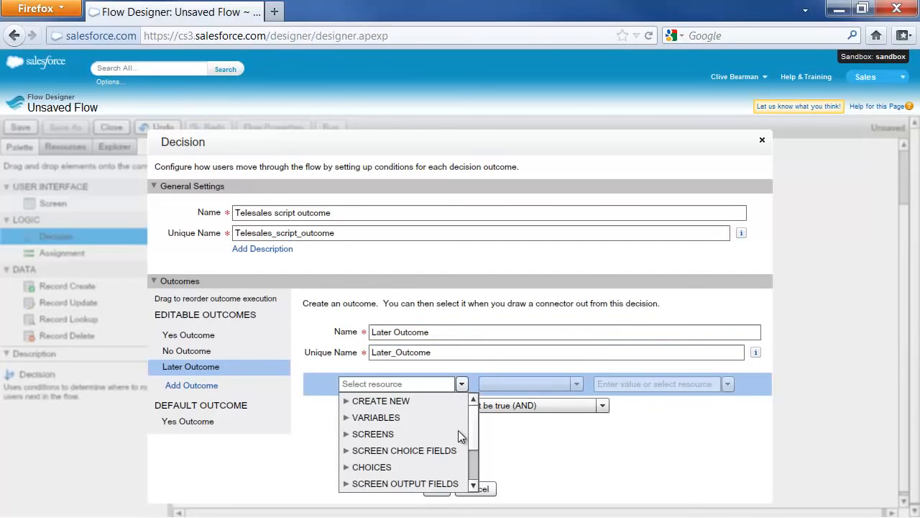
left_click(346, 450)
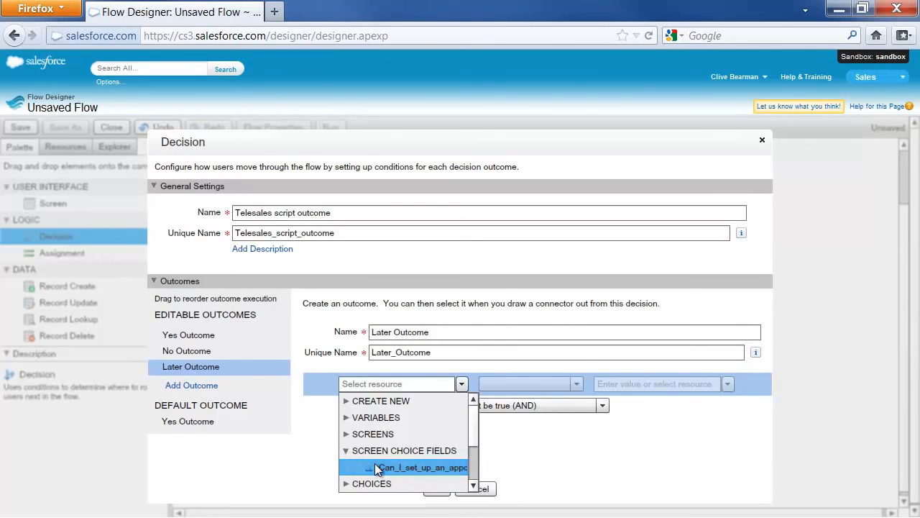
left_click(403, 467)
left_click(576, 384)
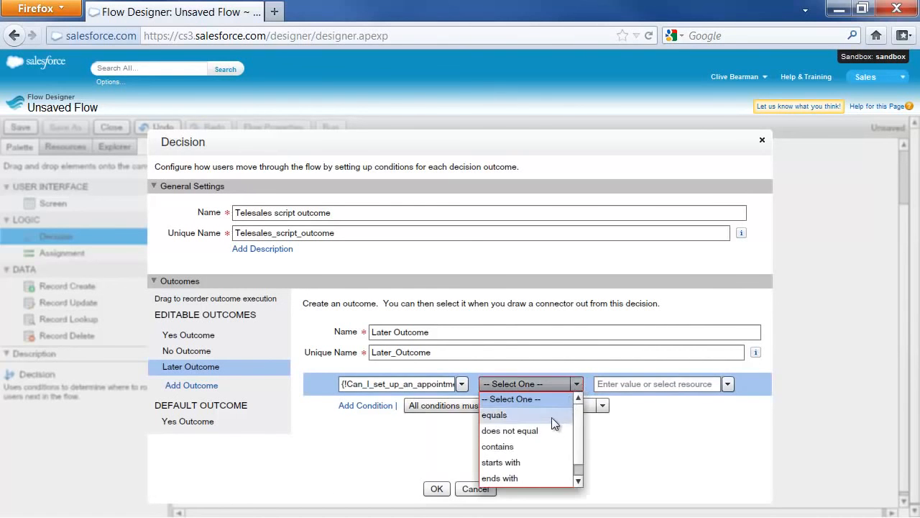
left_click(551, 414)
left_click(728, 384)
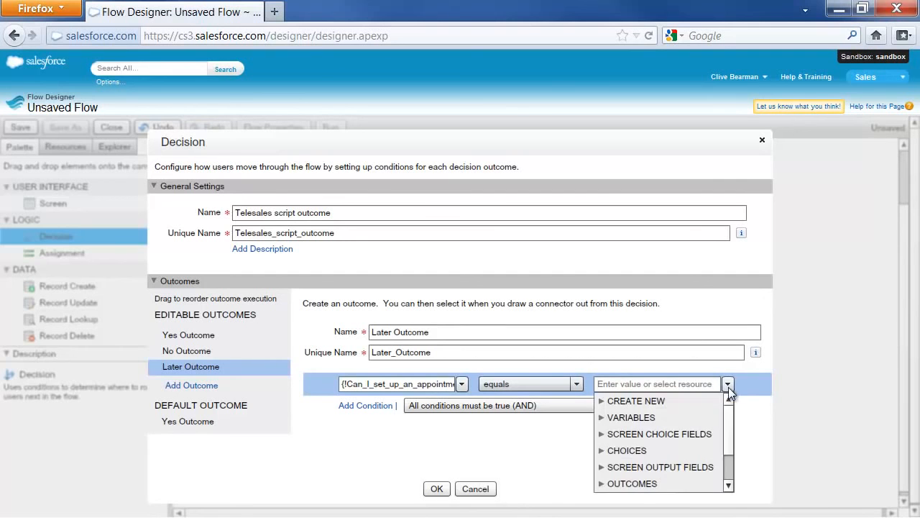
left_click(604, 451)
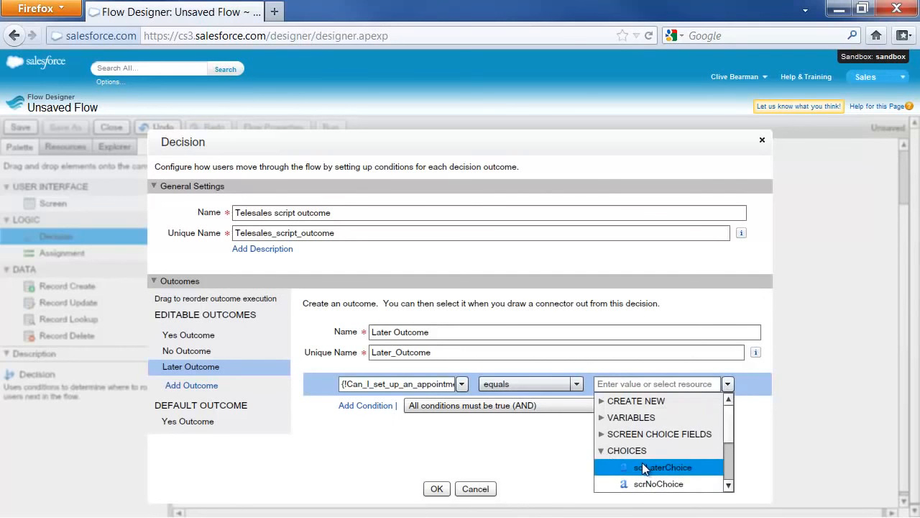
left_click(645, 467)
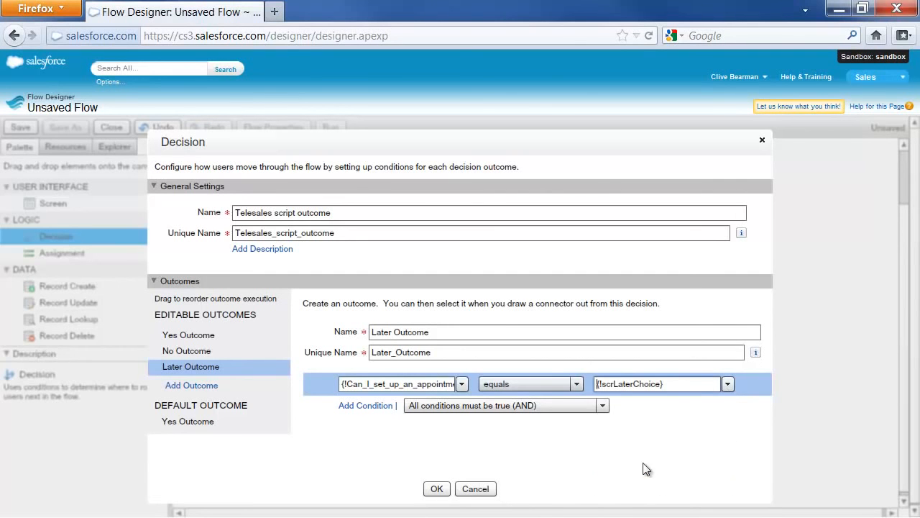
left_click(436, 489)
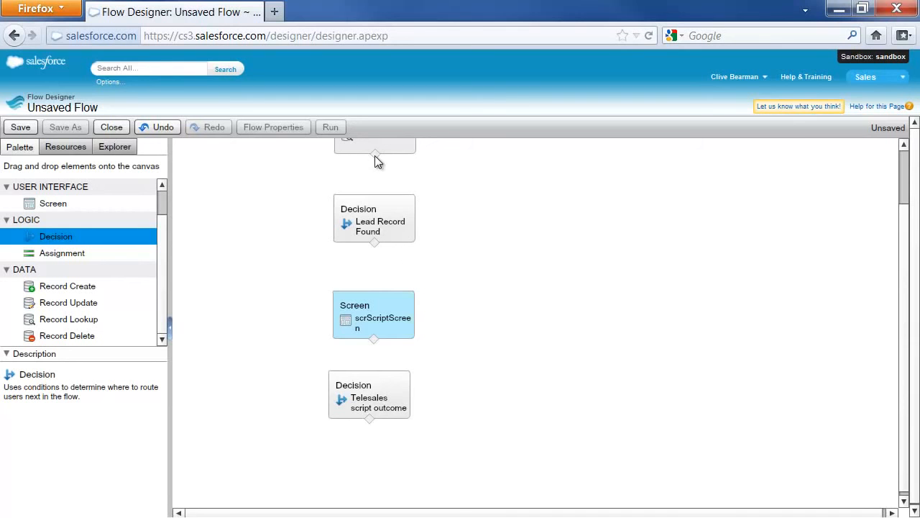
Step: Connect Look Up Lead to Lead Record Found, on to scrScriptScreen for Lead Found, and from there to the Telesales script outcome decision
left_click_drag(374, 154, 376, 212)
left_click_drag(373, 244, 374, 309)
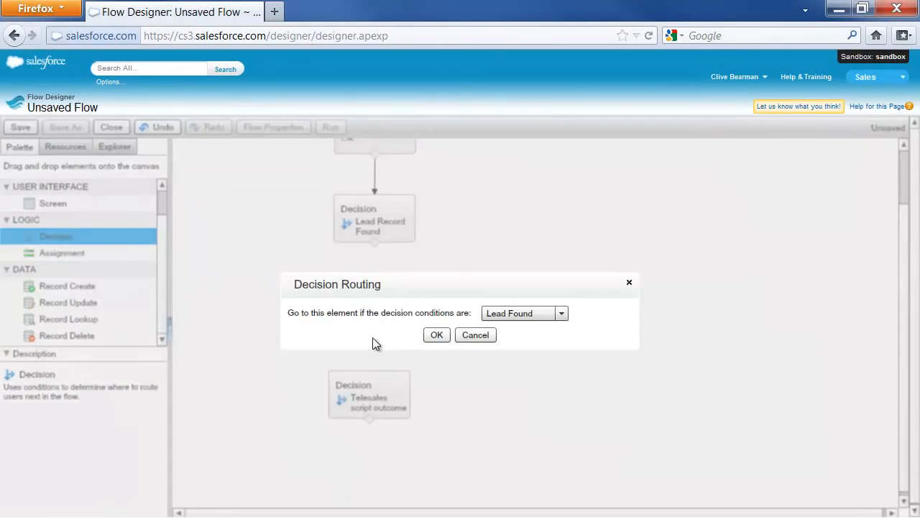
left_click(436, 335)
left_click_drag(372, 338, 372, 392)
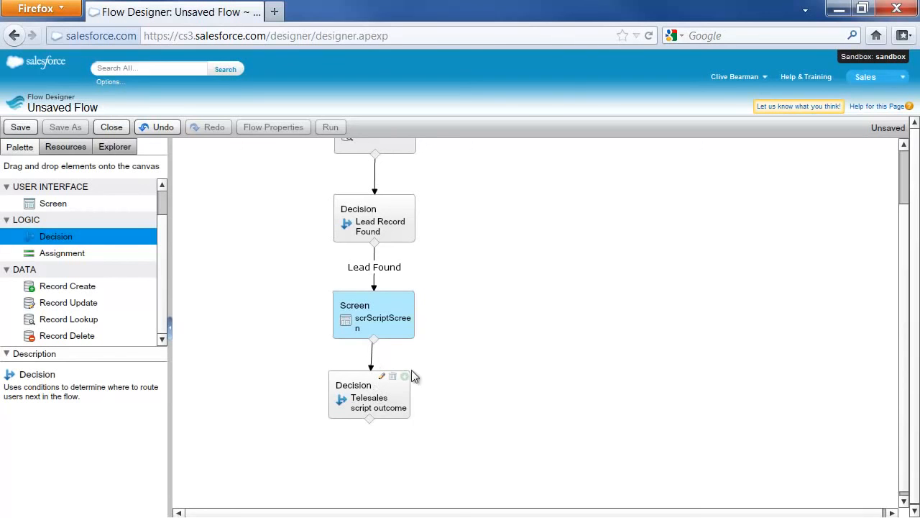
Step: Set the Look Up Lead record lookup as the flow's start element
scroll(908, 172, "up", 2)
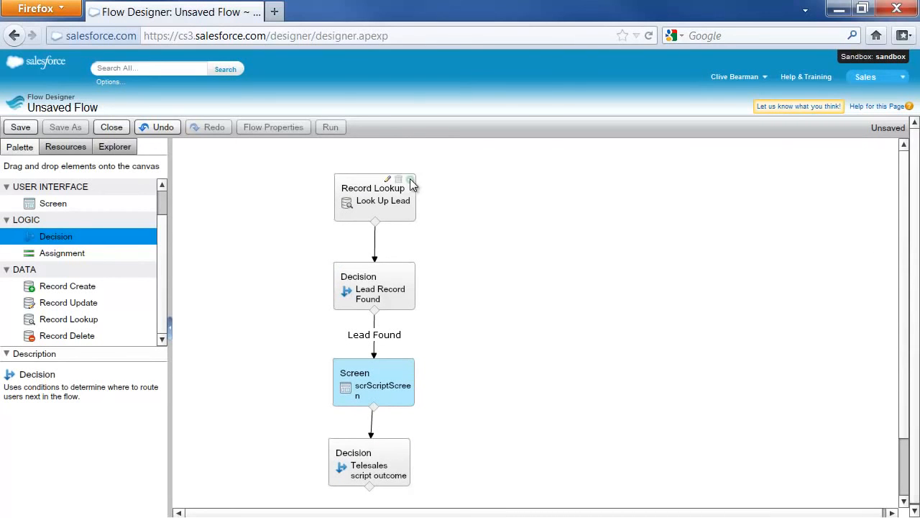
left_click(410, 182)
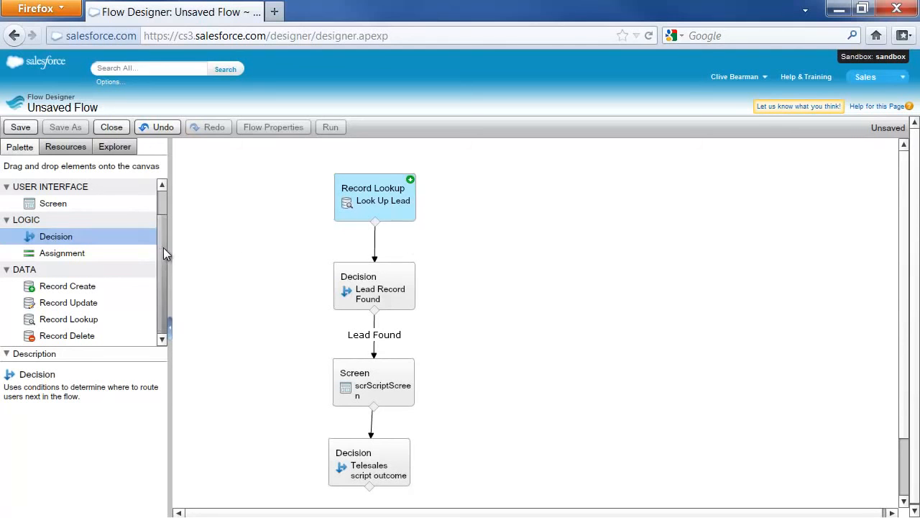
Step: Add a draft Step element named "Set Up Appointment Step" below and to the left of the Telesales script outcome decision
left_click_drag(162, 247, 175, 203)
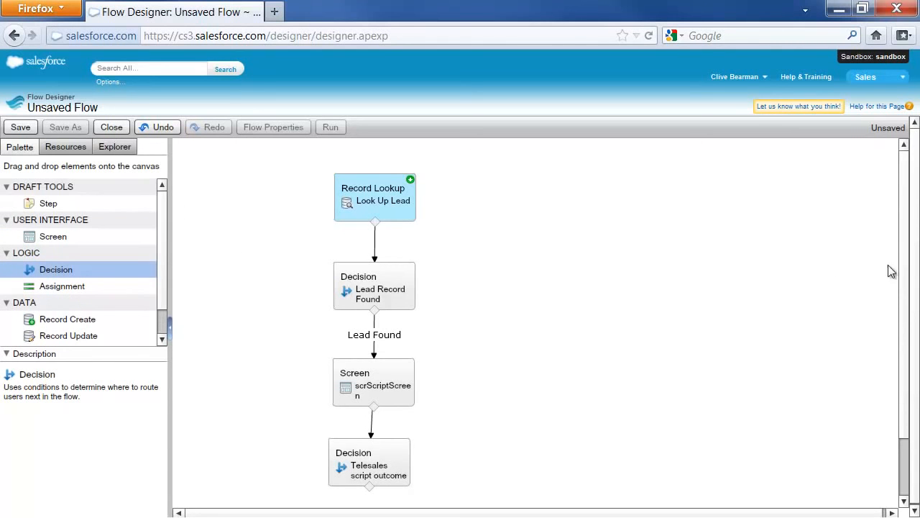
left_click_drag(908, 261, 911, 361)
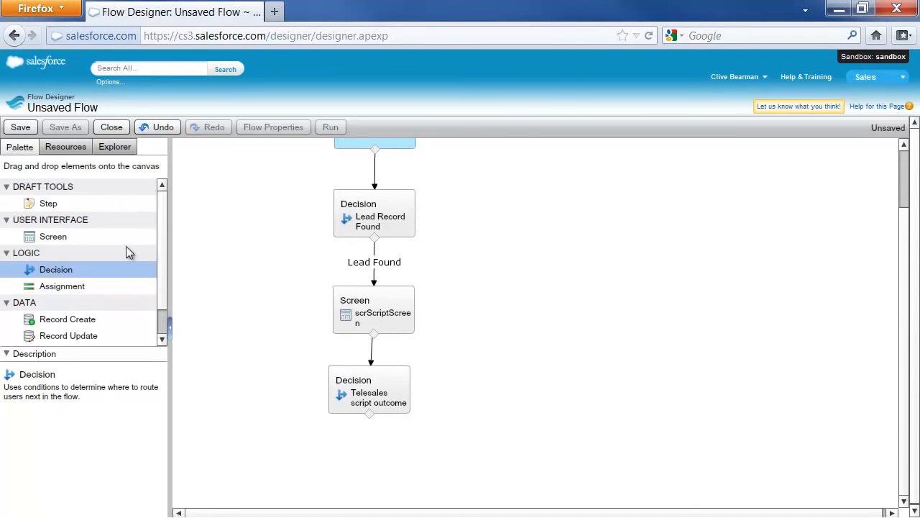
left_click_drag(34, 203, 265, 451)
type("Set Up Appointment Step")
left_click(434, 397)
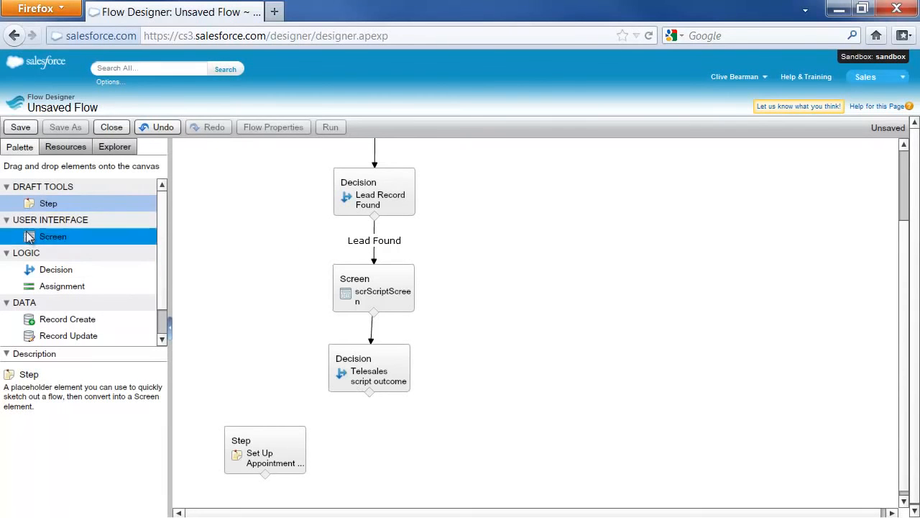
Step: Add two more draft Step elements named "Update Status Step" and "Later Step" in a row beside the appointment step
left_click_drag(37, 200, 376, 445)
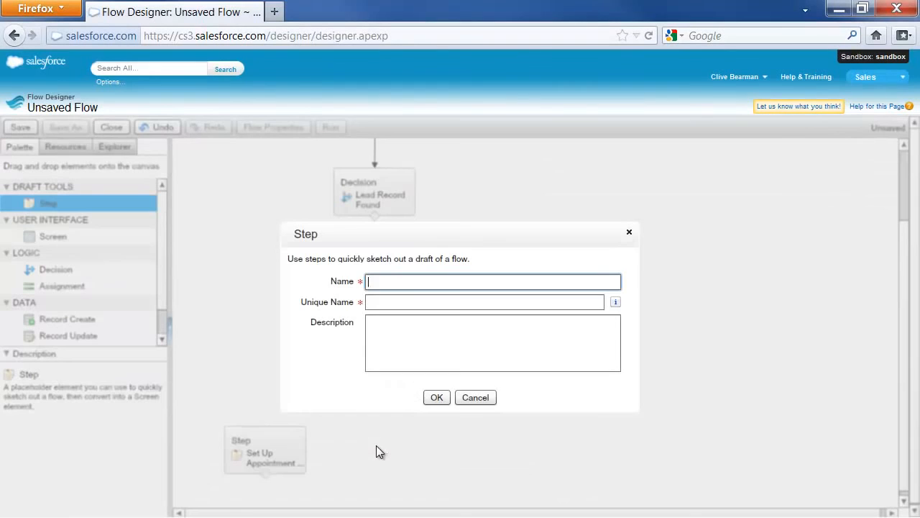
type("Update Status Step")
left_click(435, 396)
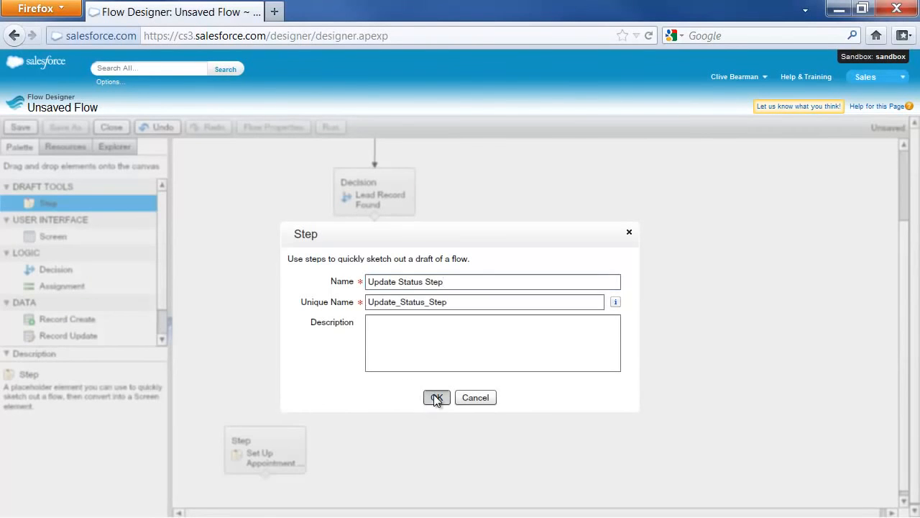
left_click_drag(92, 205, 499, 448)
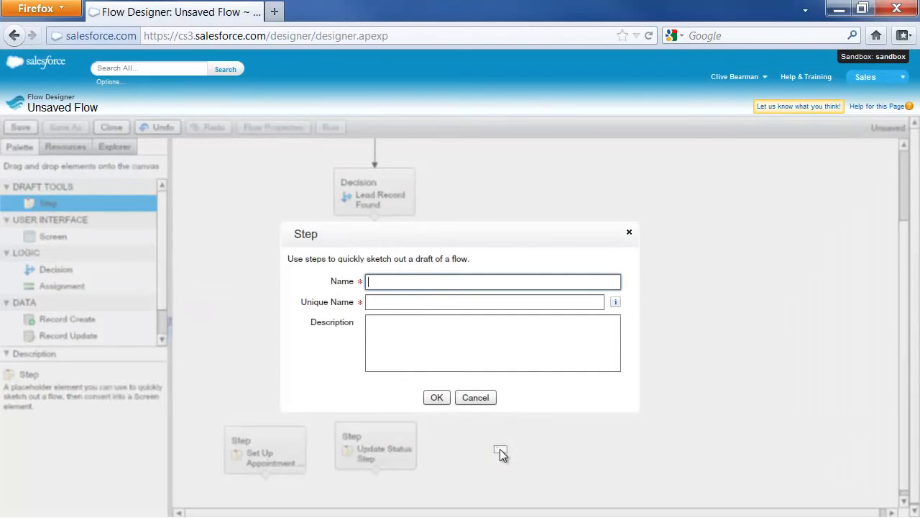
type("Later Step")
key("Tab")
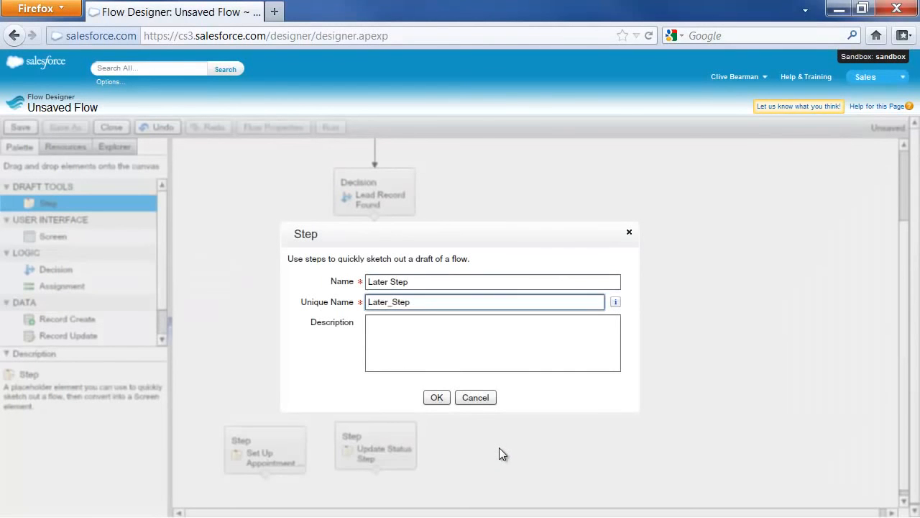
left_click(432, 400)
Step: Route the Telesales script outcome decision's Yes Outcome to Set Up Appointment Step, No Outcome to Update Status Step, and Later Outcome to Later Step
left_click_drag(371, 393, 264, 432)
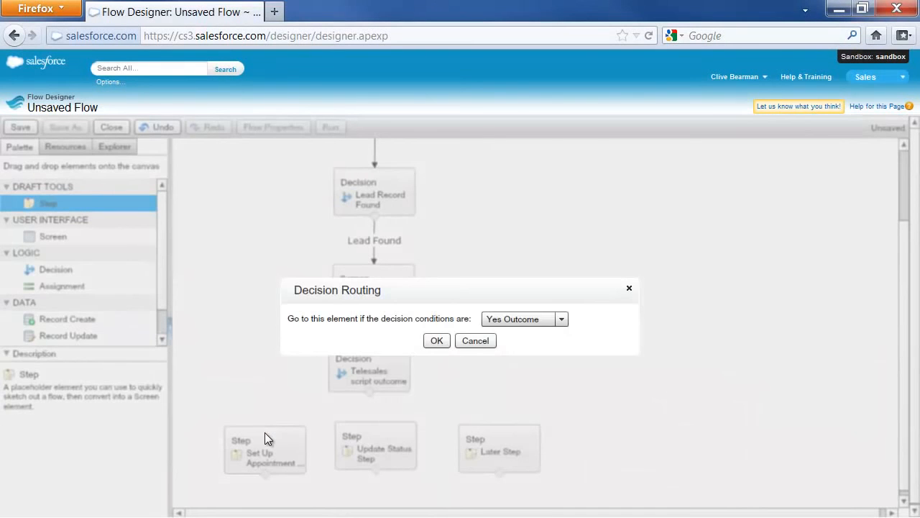
left_click(437, 341)
left_click_drag(375, 432, 371, 433)
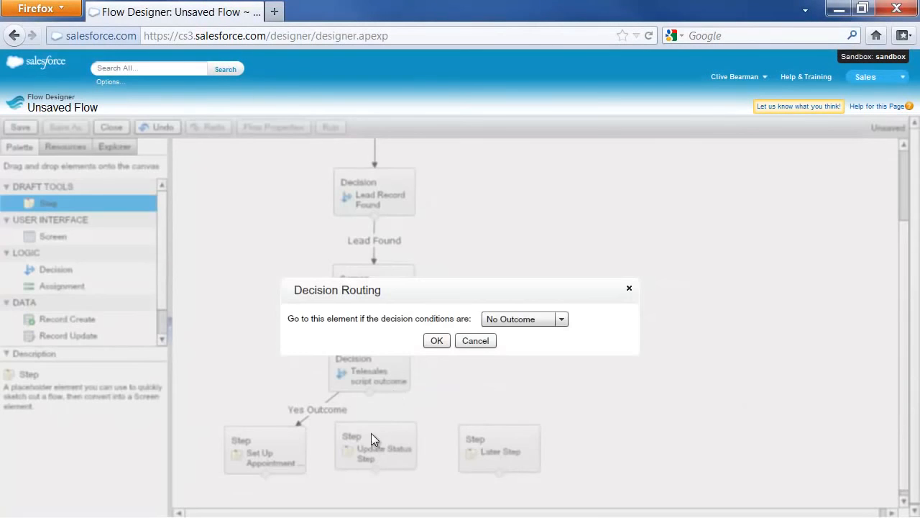
left_click(444, 342)
left_click_drag(381, 399, 507, 436)
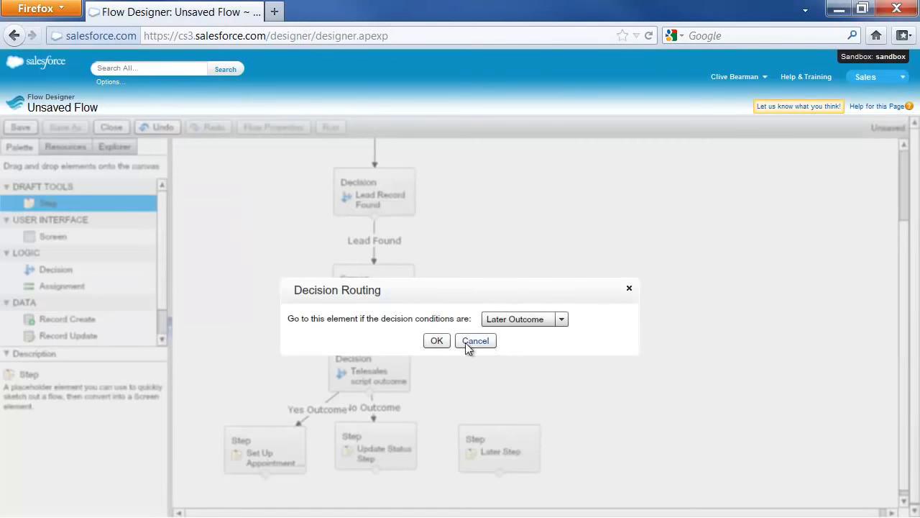
left_click(438, 341)
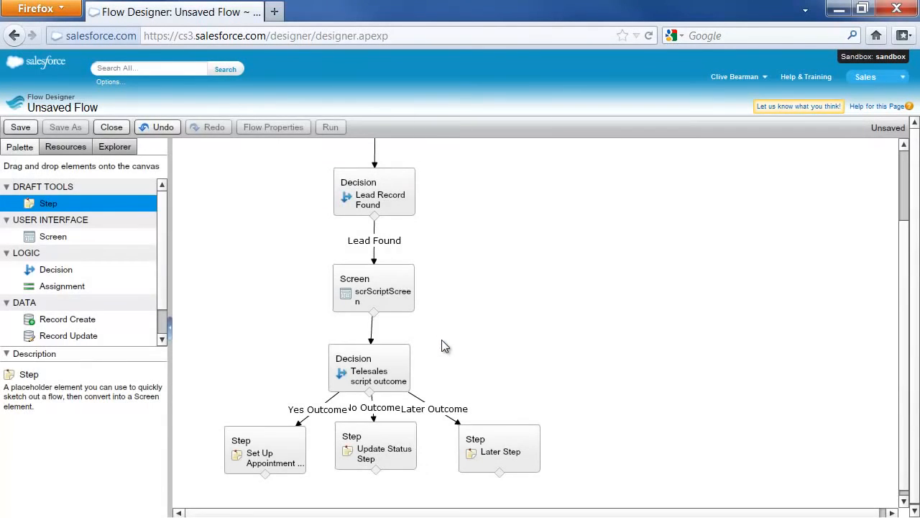